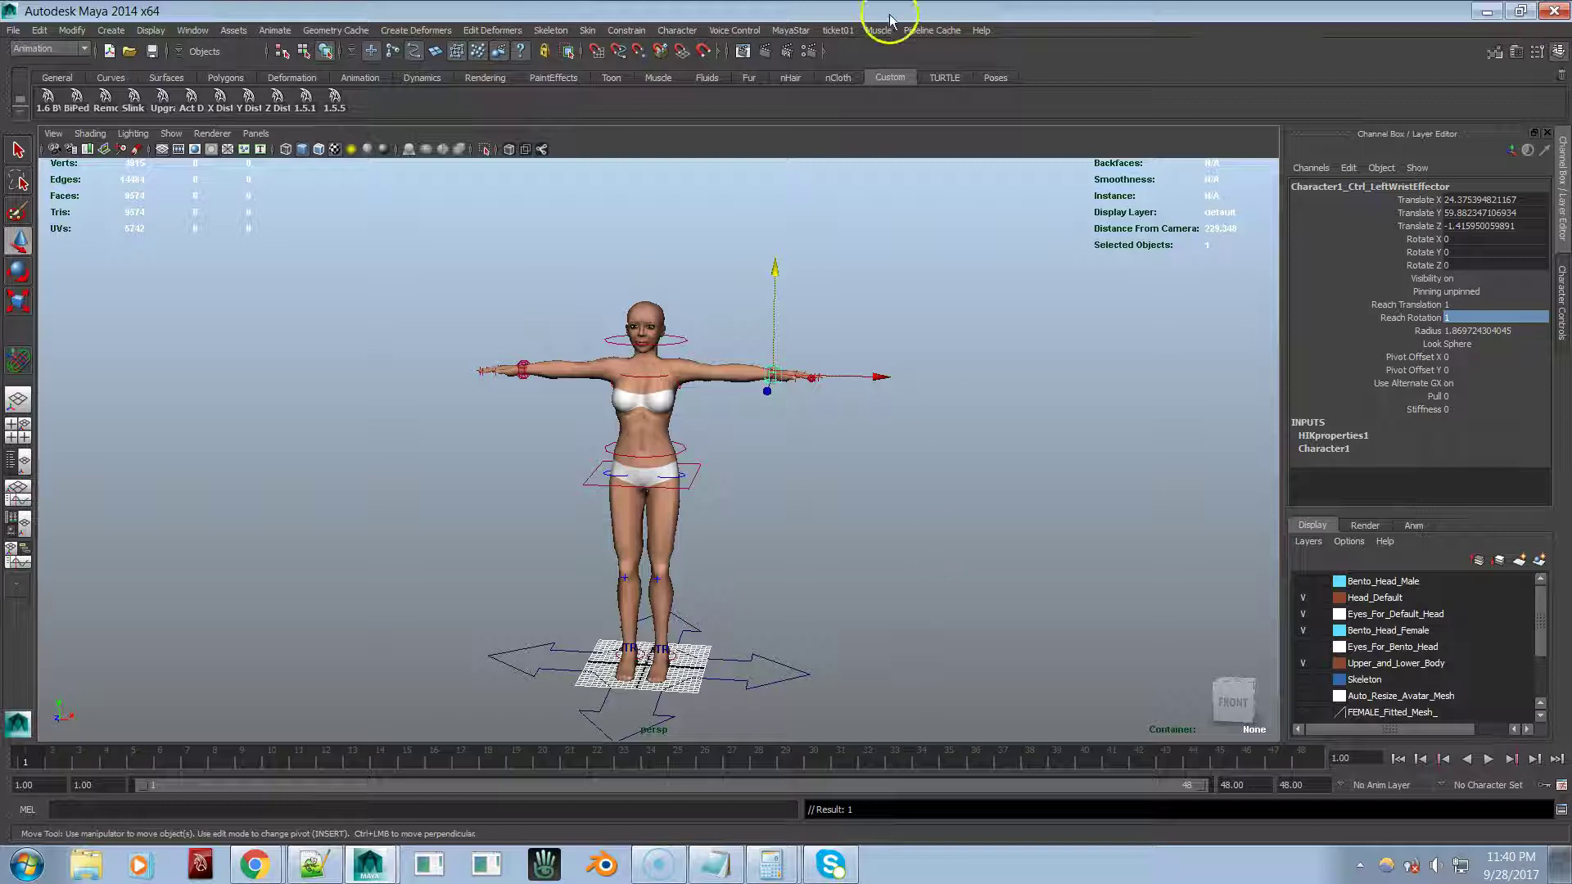
left_click(802, 31)
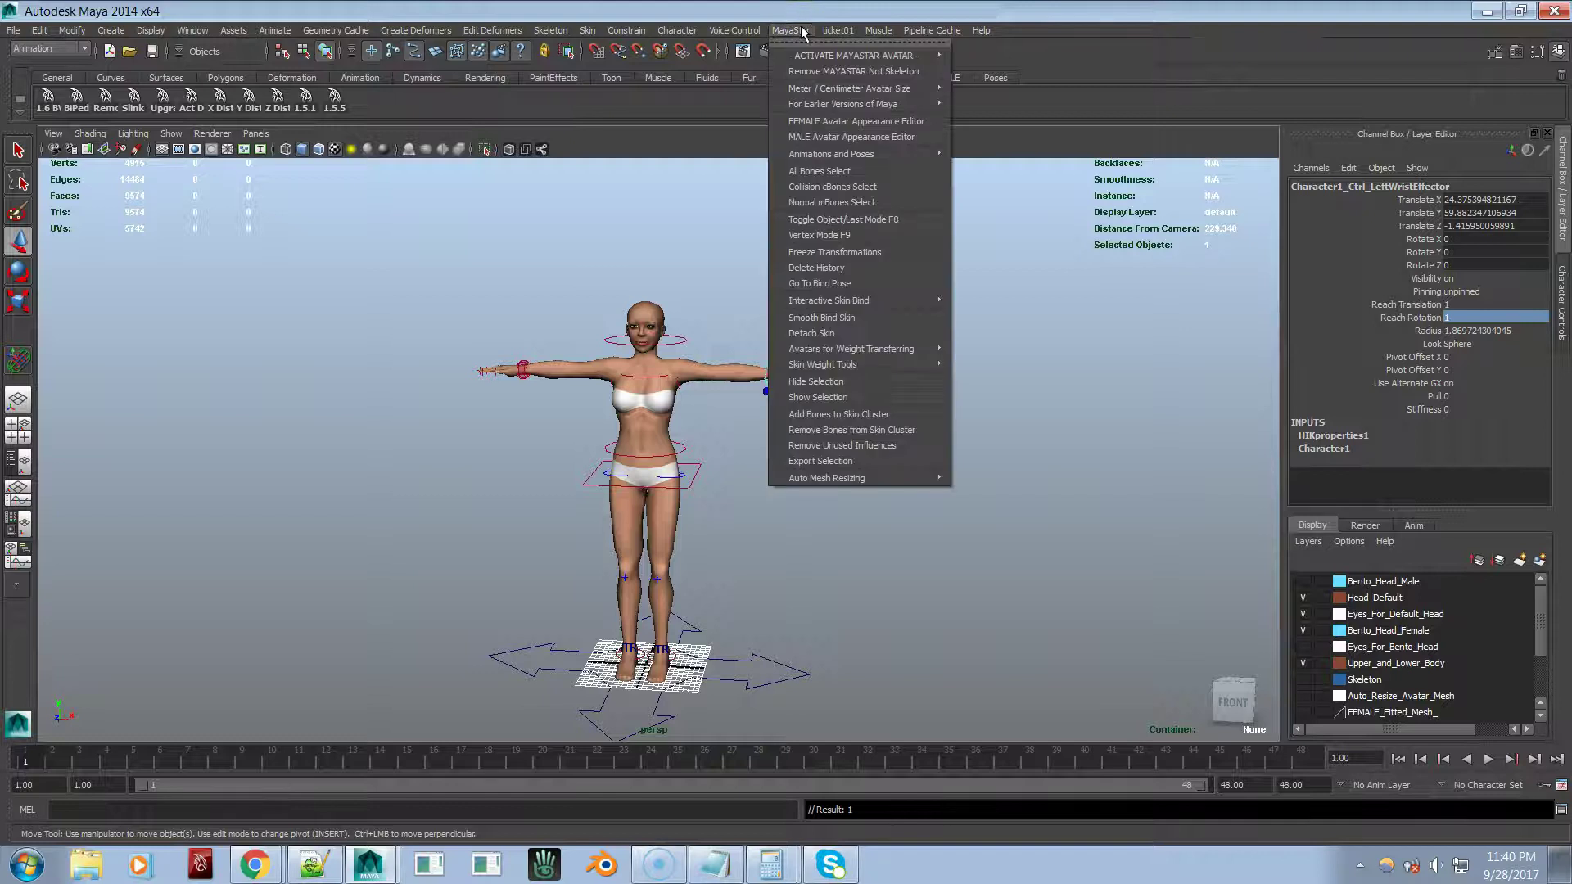
left_click(395, 108)
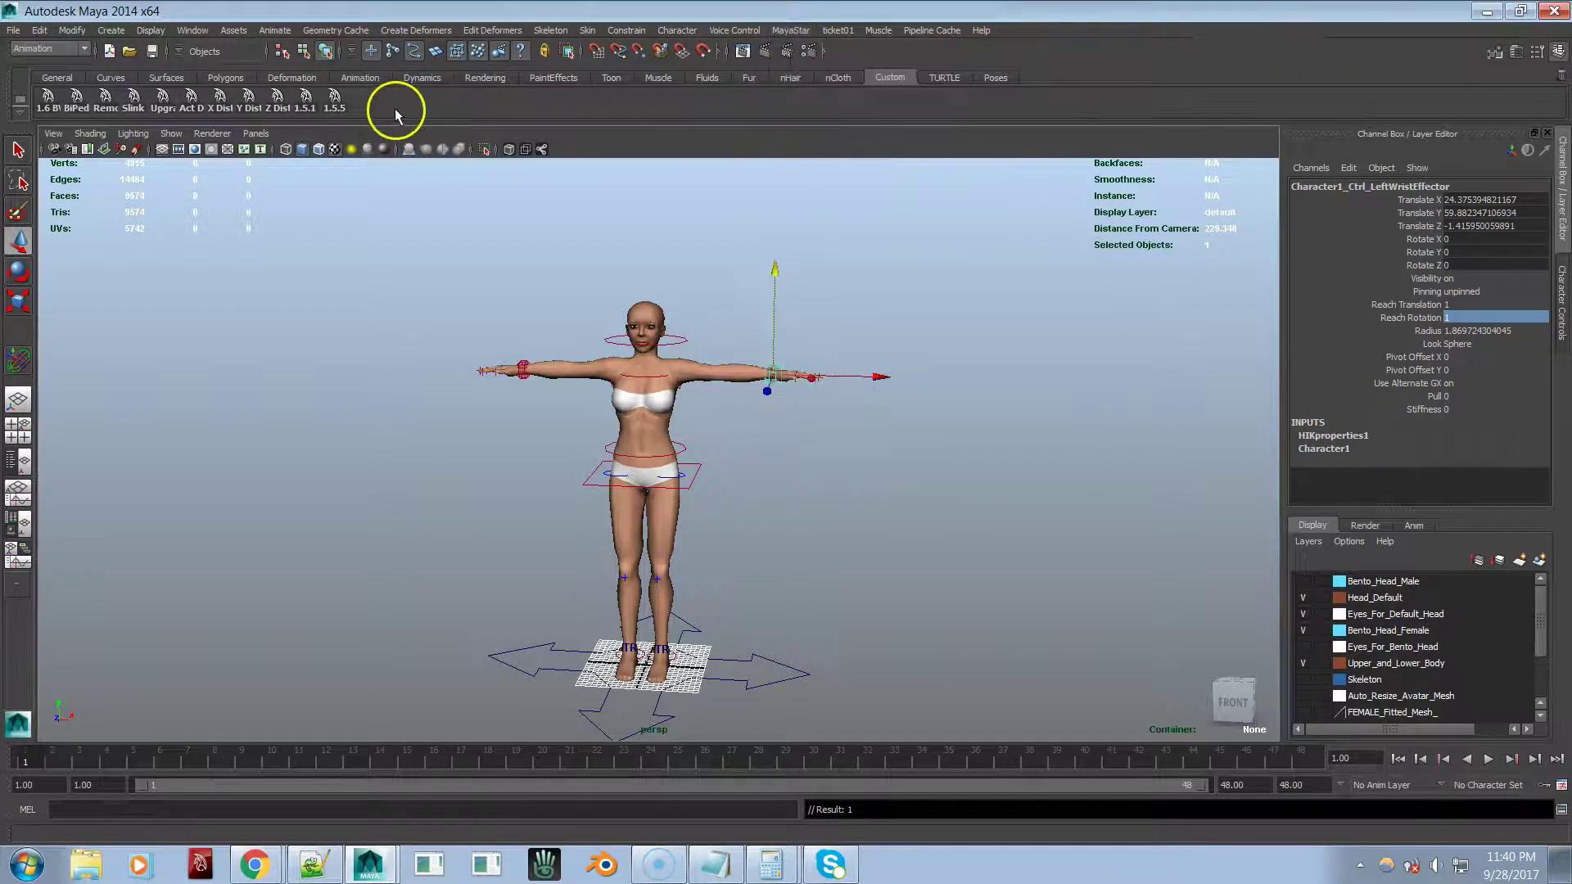
left_click(335, 100)
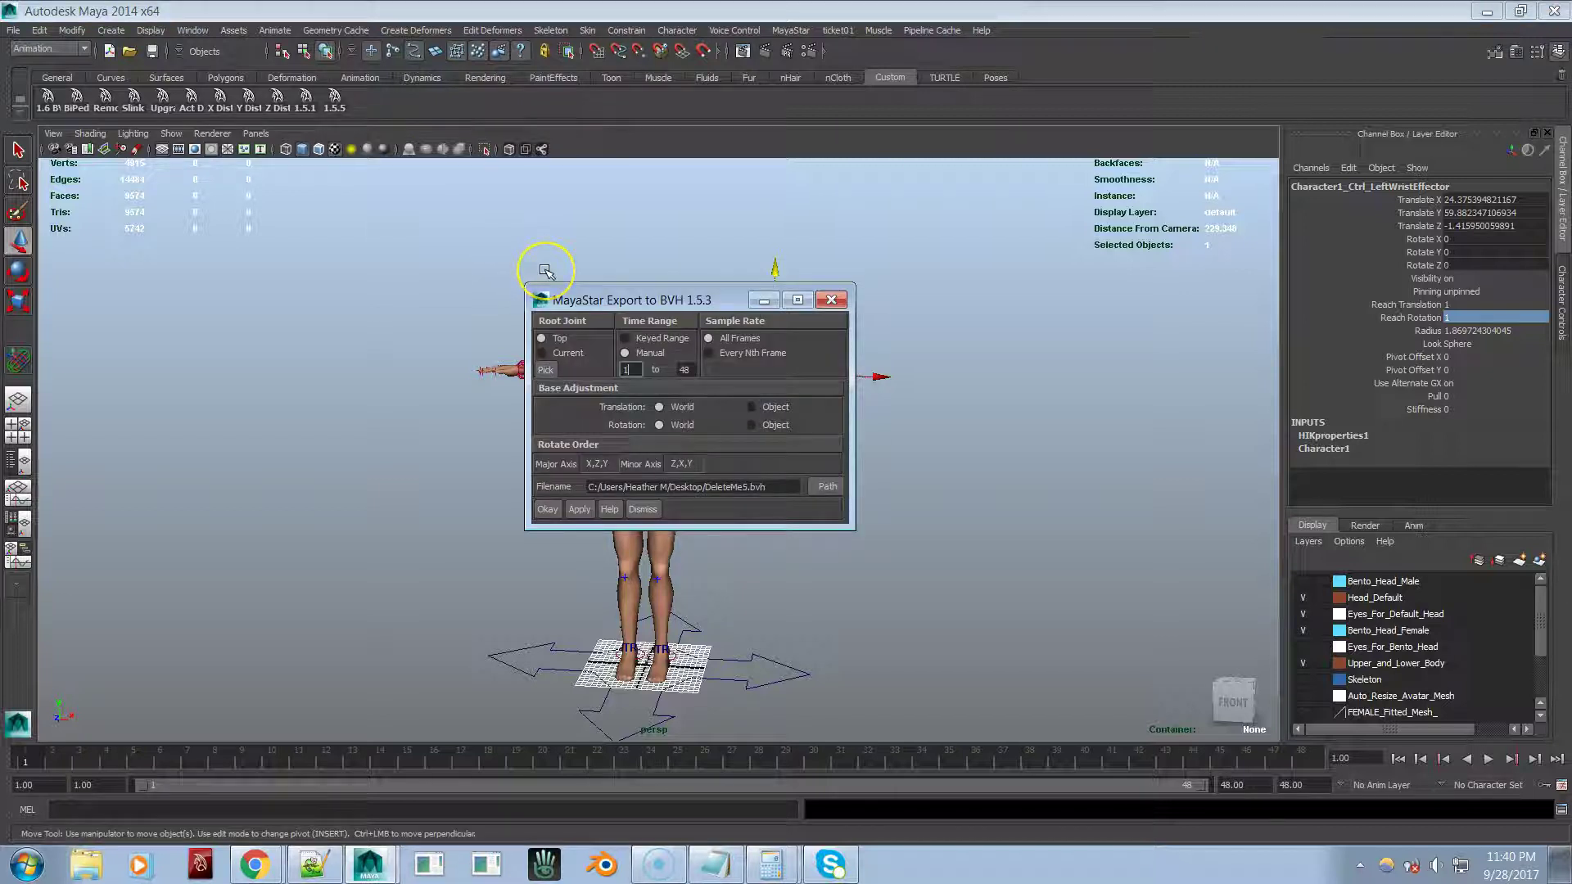
left_click(832, 300)
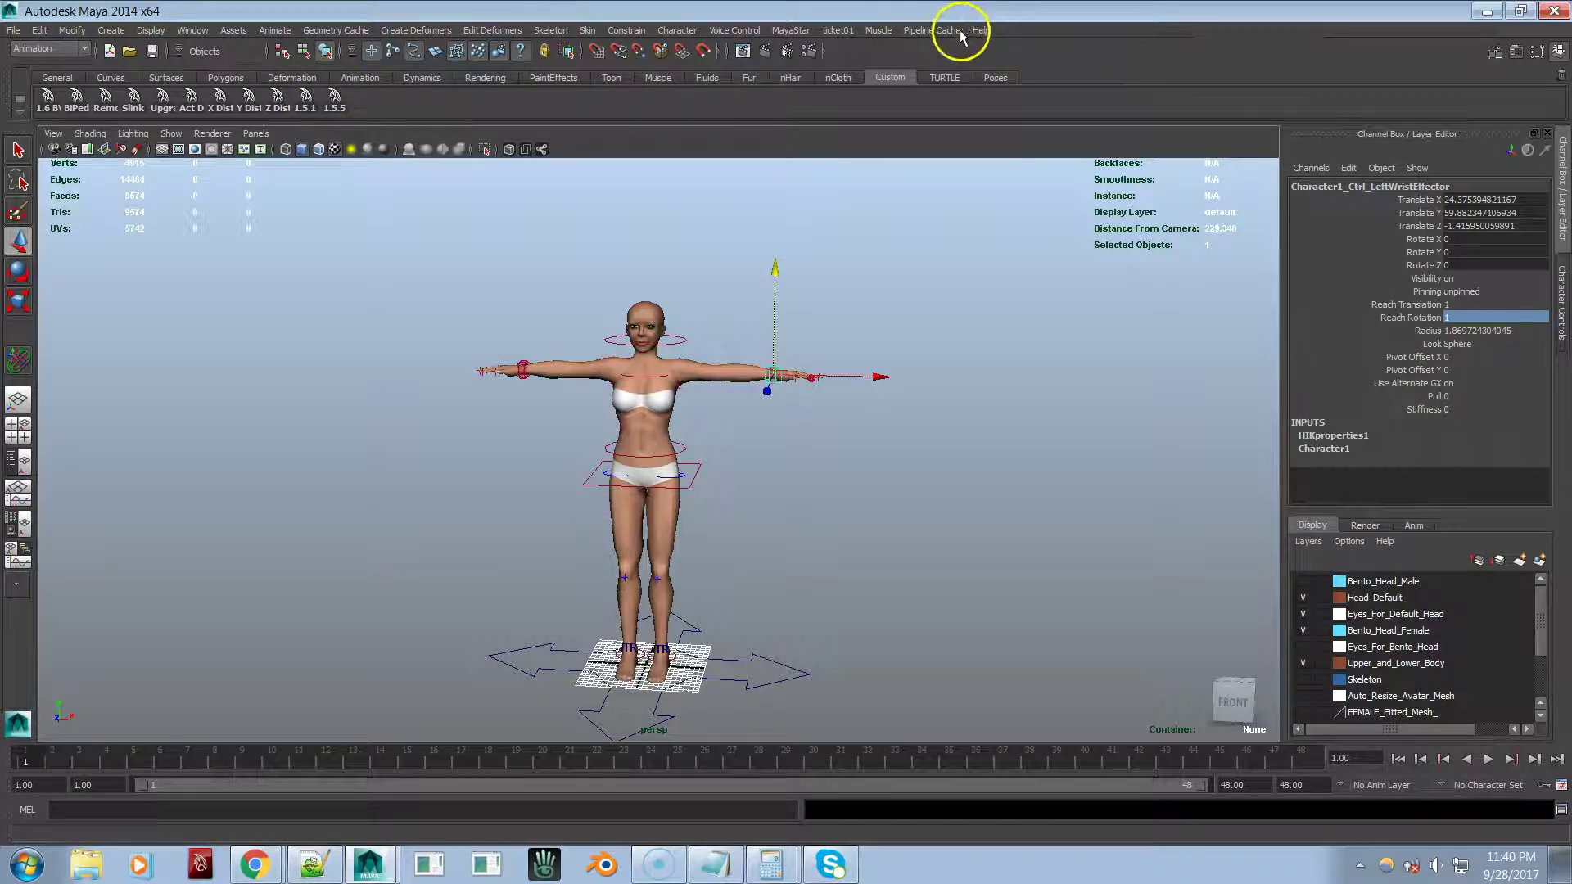
Step: Open MayaStar's BVH Export 1.5 exporter and move its window off the avatar
left_click(795, 30)
mouse_move(827, 55)
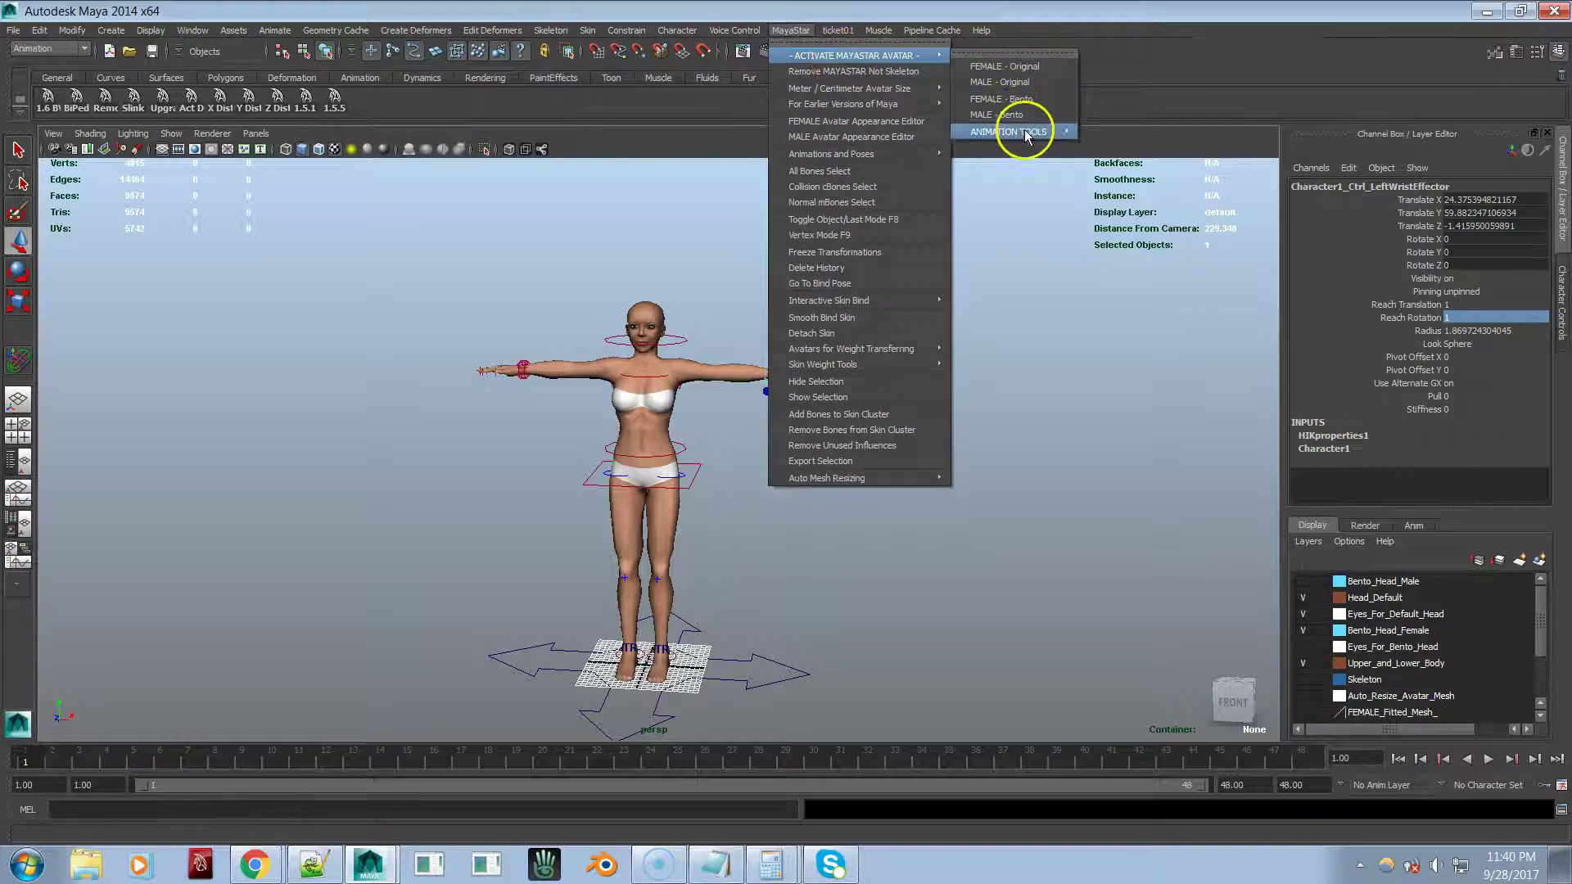
mouse_move(1015, 131)
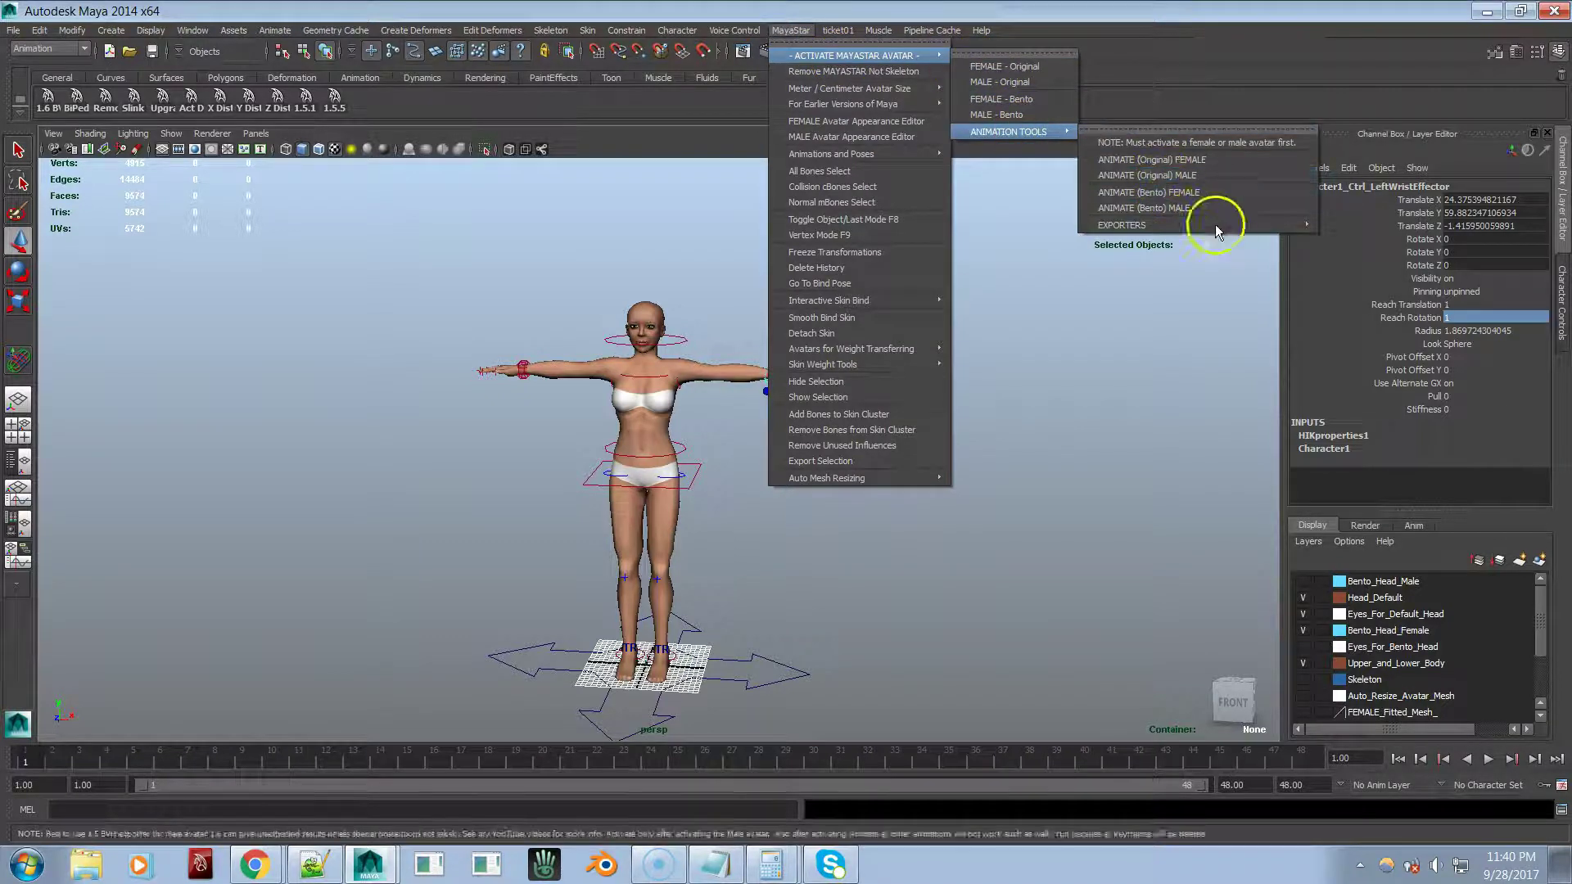
mouse_move(1204, 223)
left_click(1330, 219)
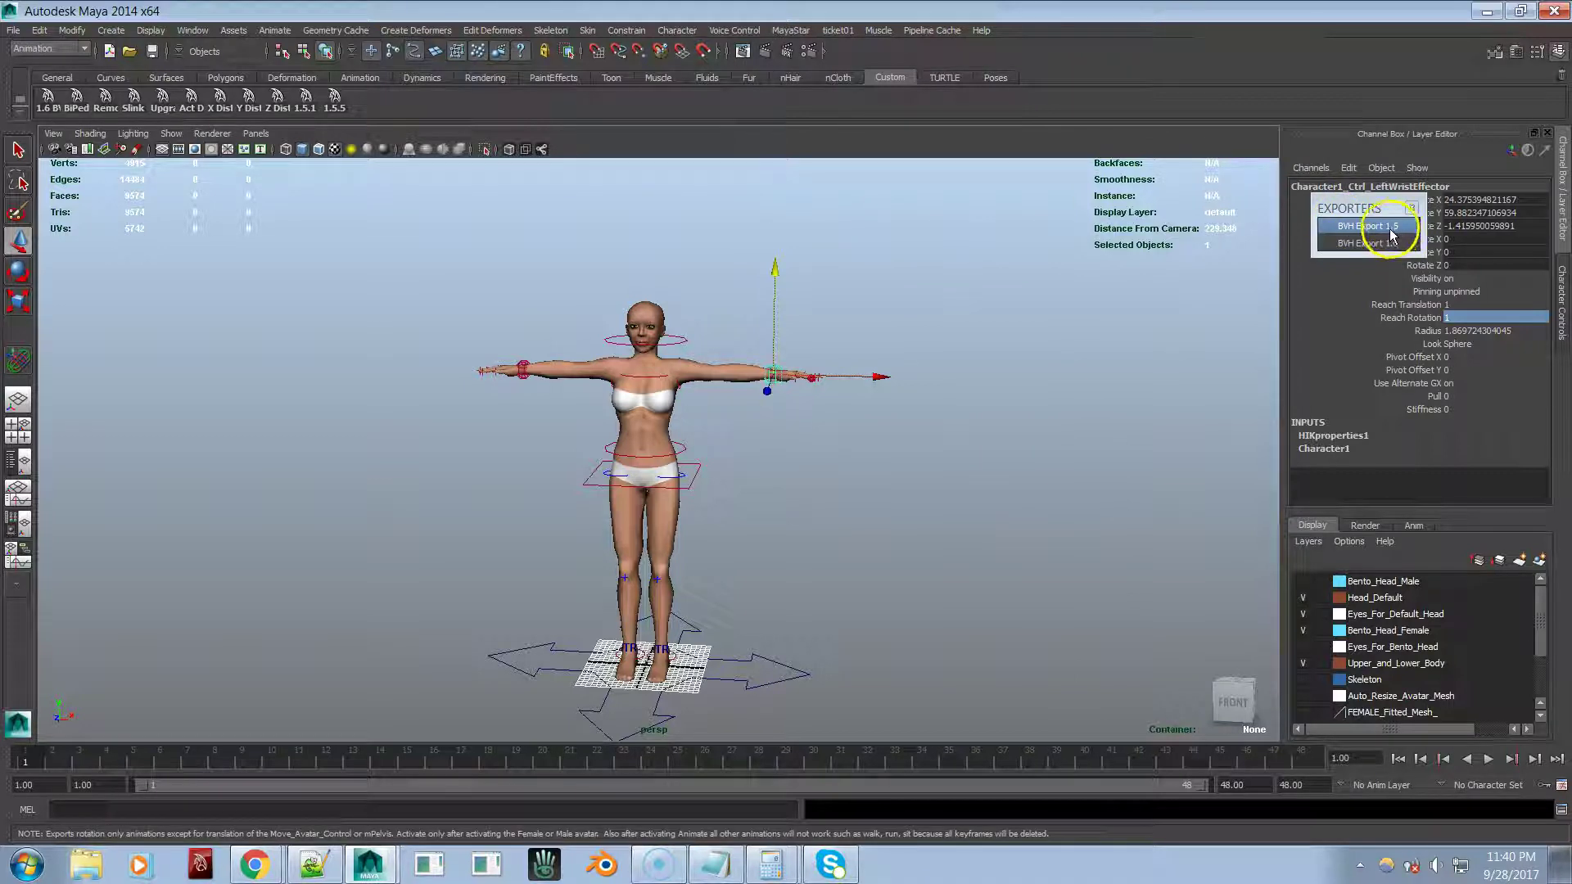
left_click(1373, 227)
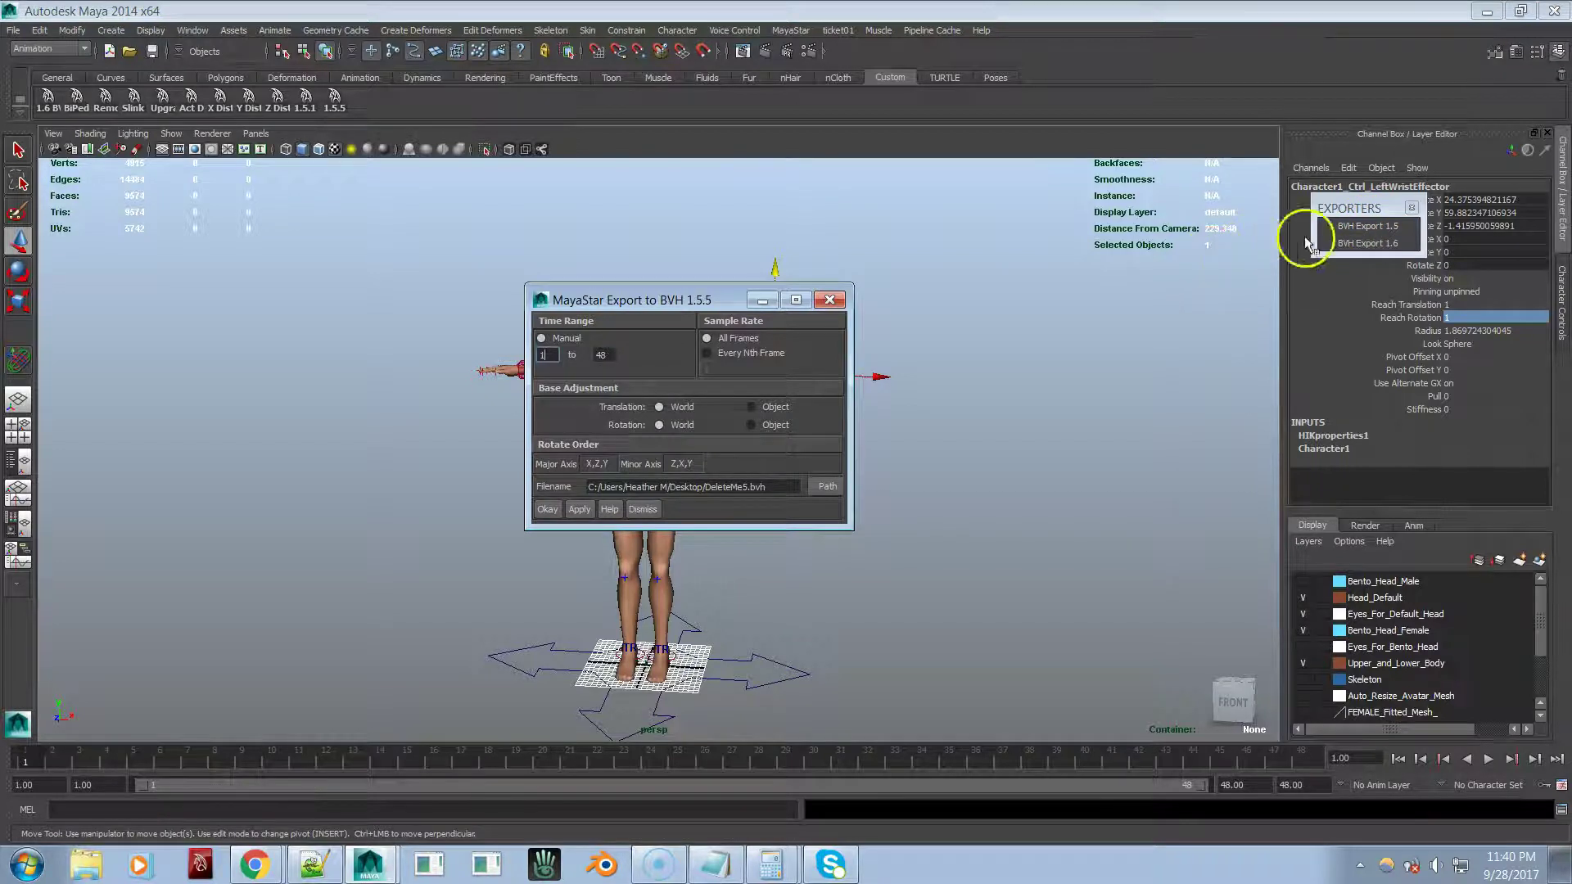
left_click(1411, 207)
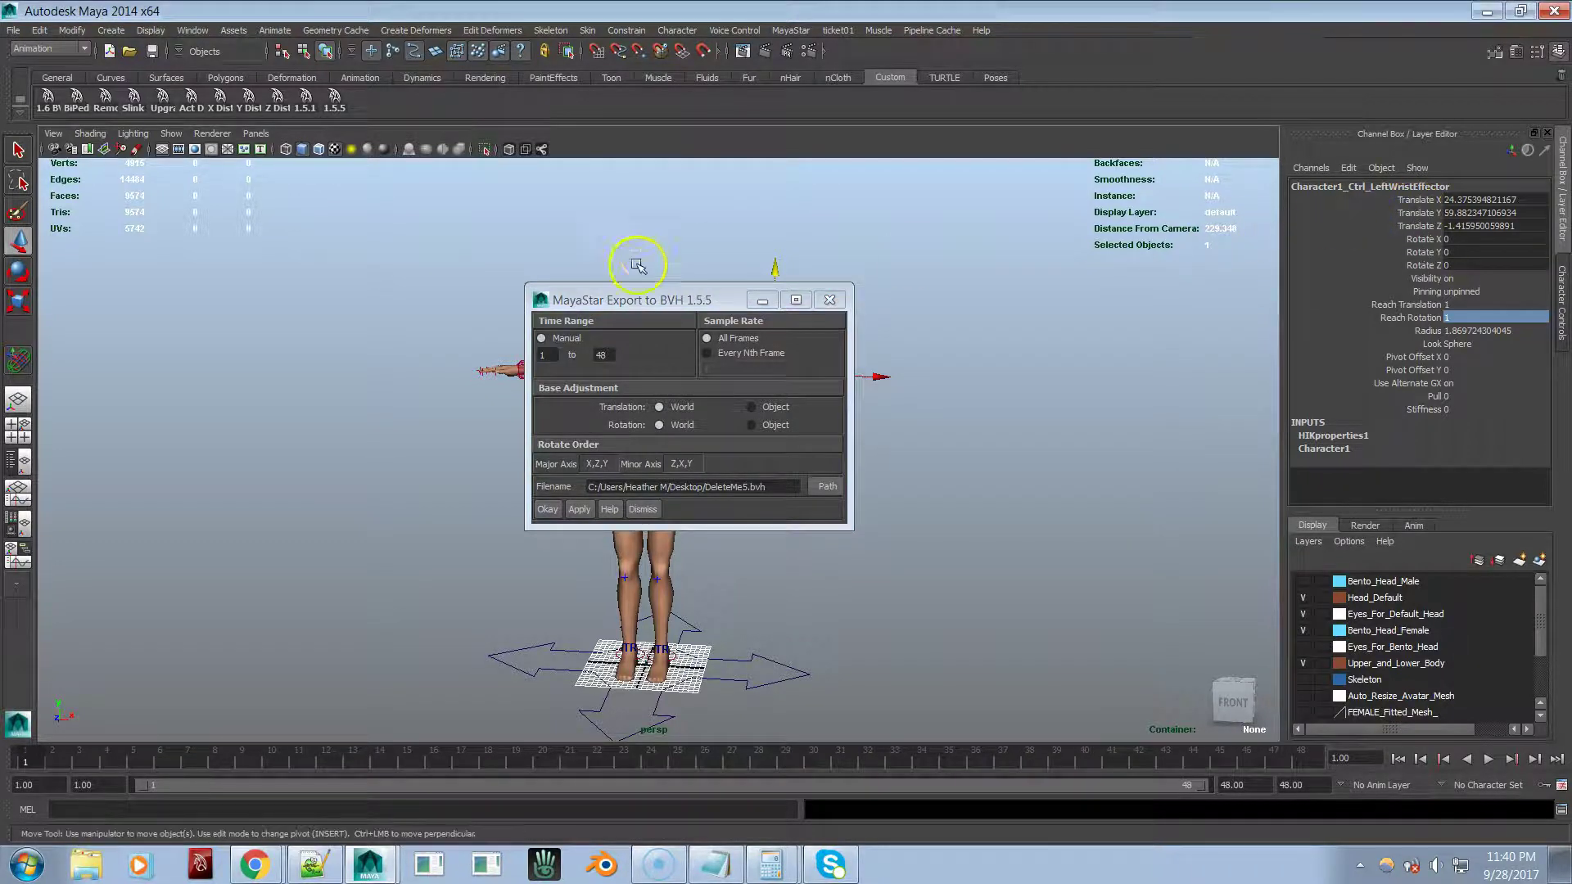
left_click_drag(646, 300, 922, 215)
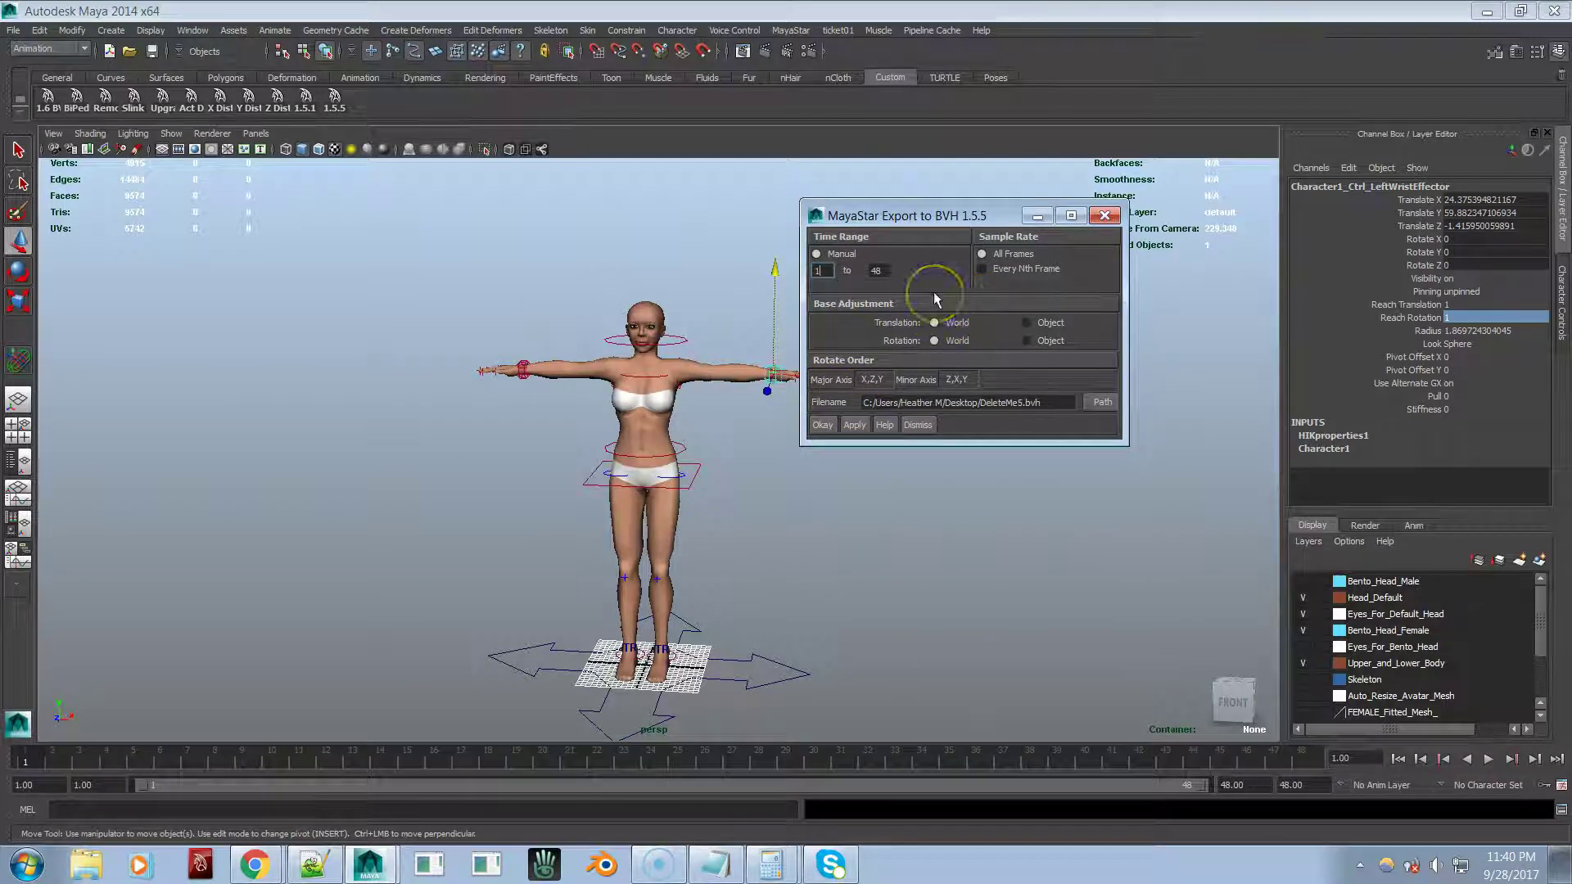
Step: Move the BVH export window farther clear of the avatar's outstretched arm
left_click(940, 324)
left_click(854, 425)
left_click(823, 272)
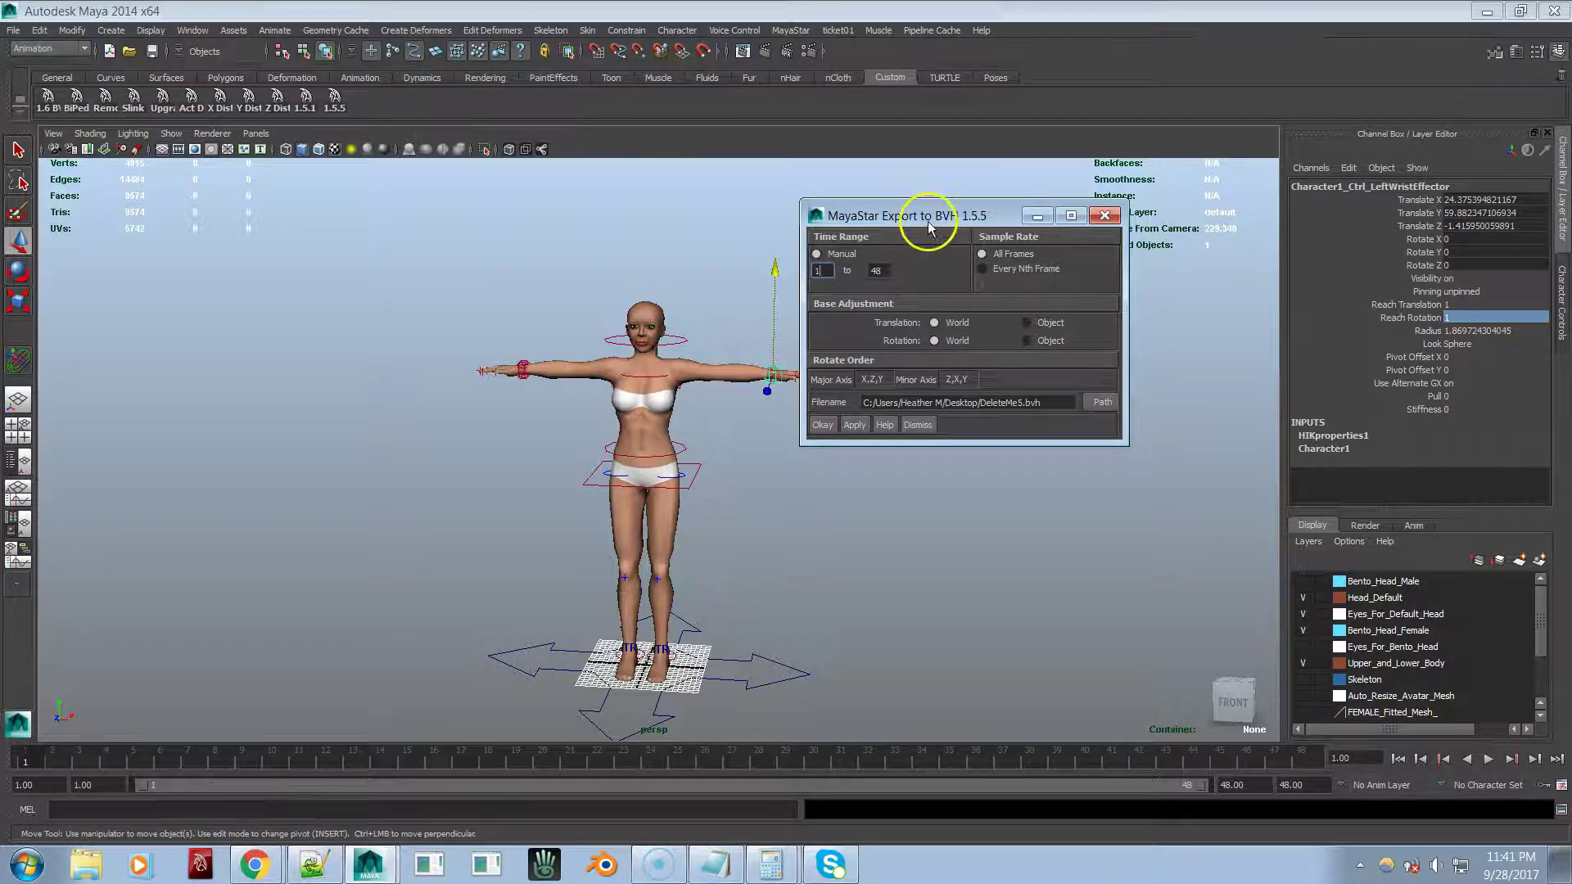
left_click_drag(926, 219, 1015, 210)
left_click(899, 276)
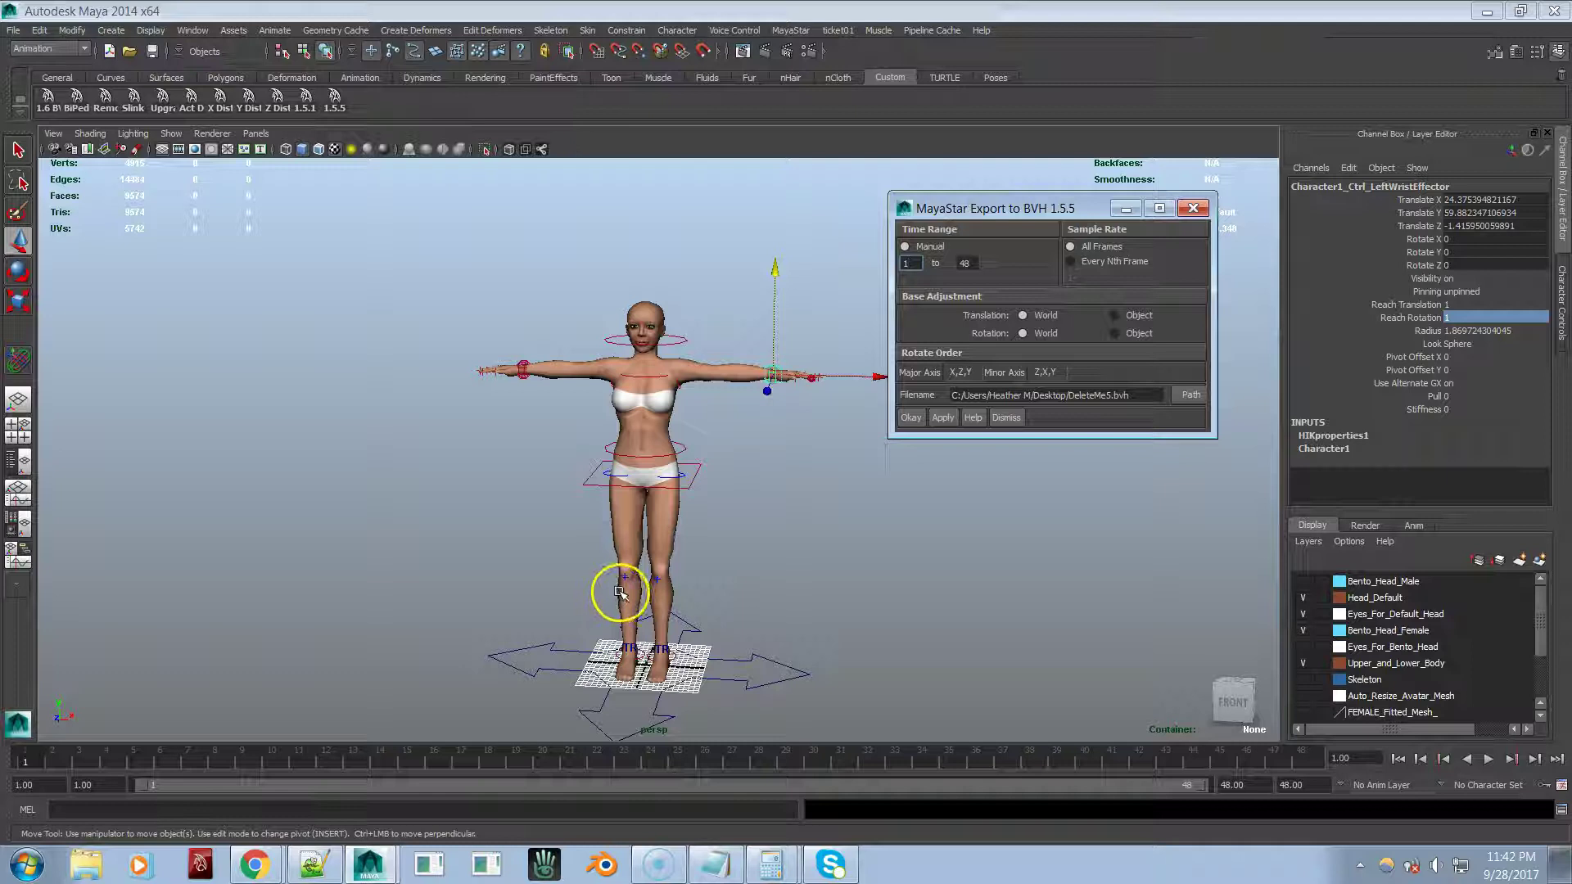
Step: Examine the Set Key options for the hips effector and close them without setting a key
left_click(687, 465)
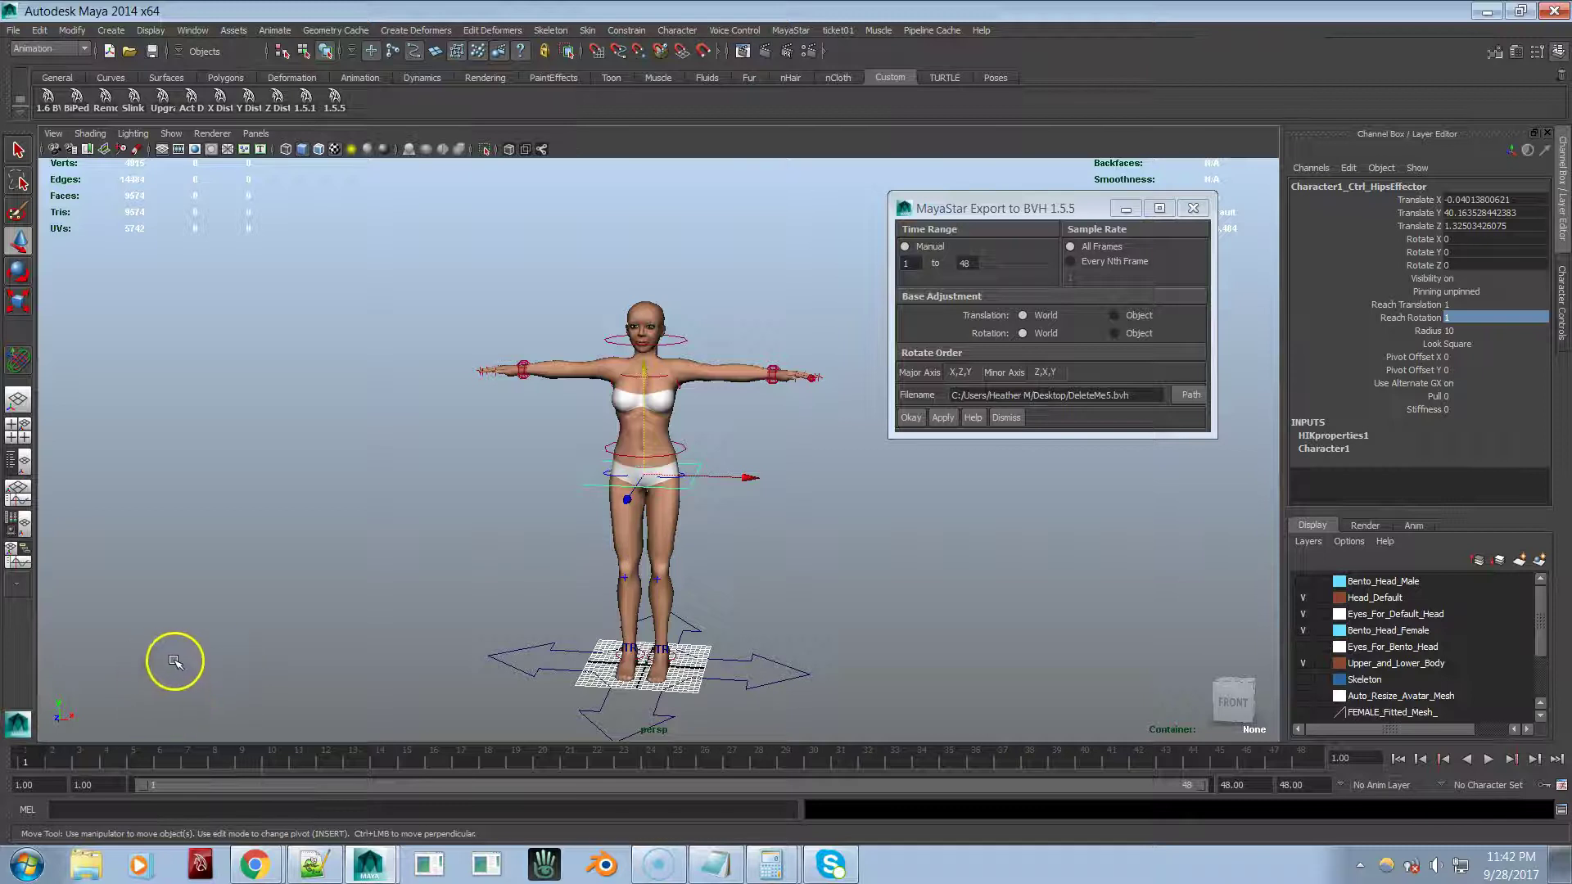
left_click(274, 32)
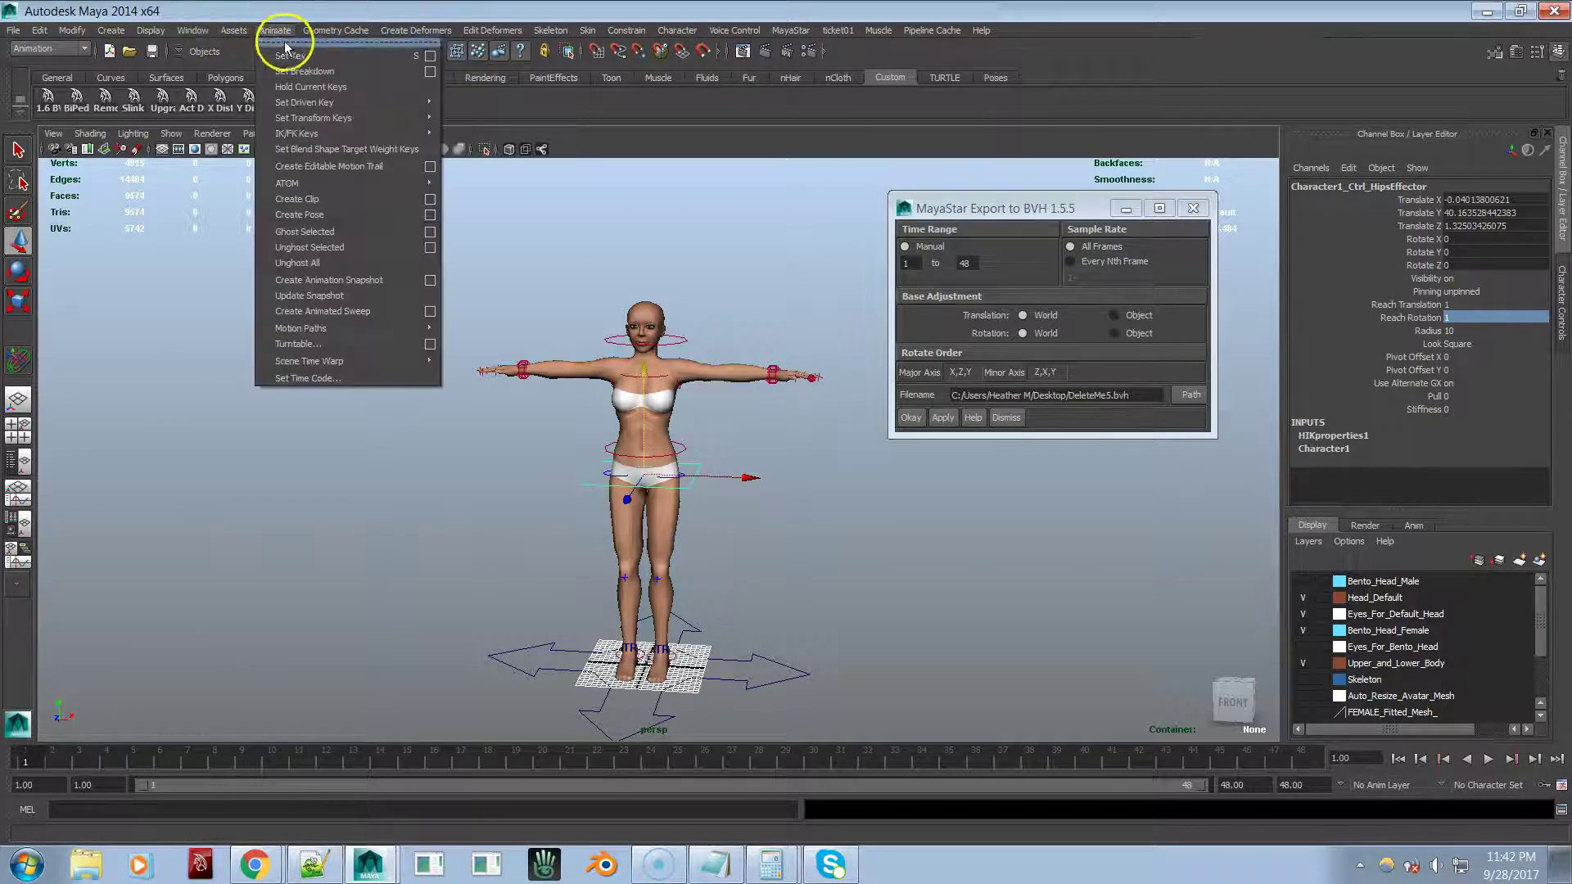
left_click(430, 56)
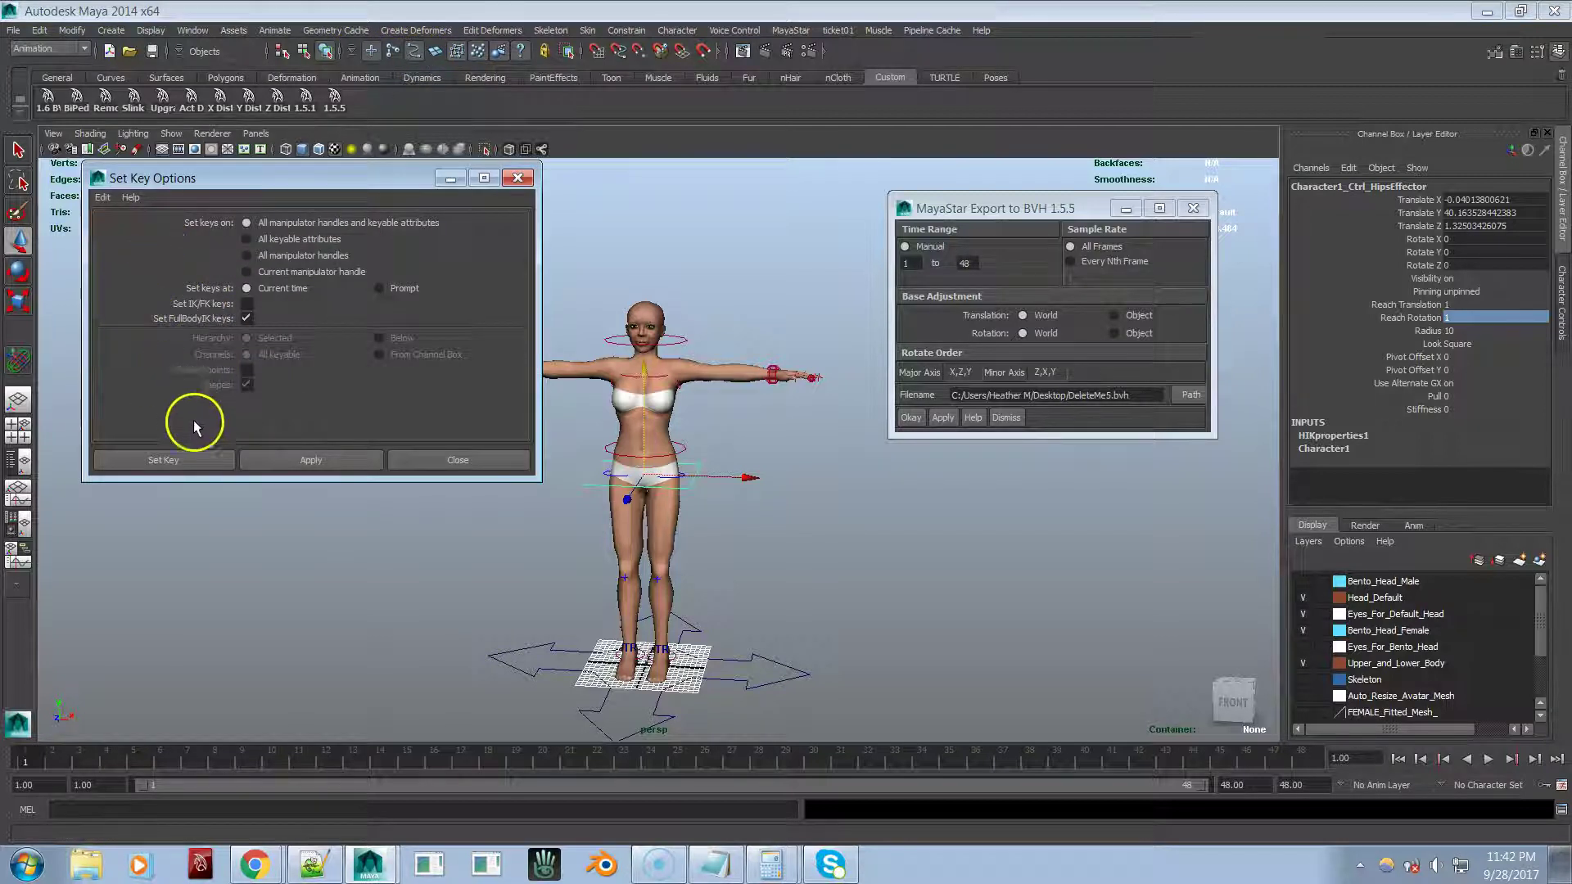
left_click(518, 177)
left_click(277, 33)
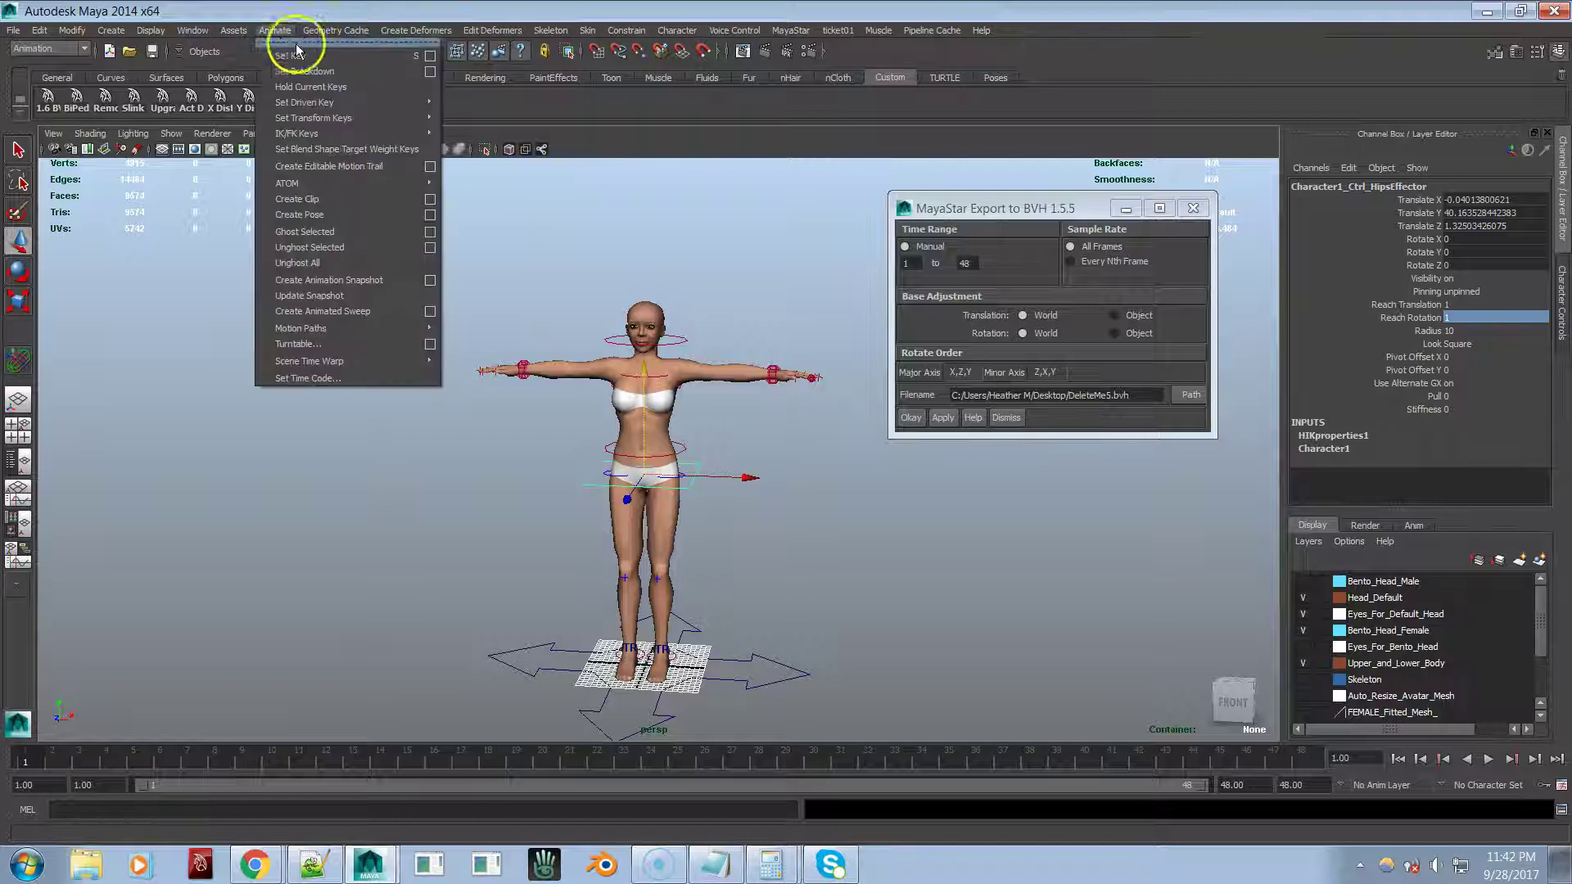
left_click(186, 324)
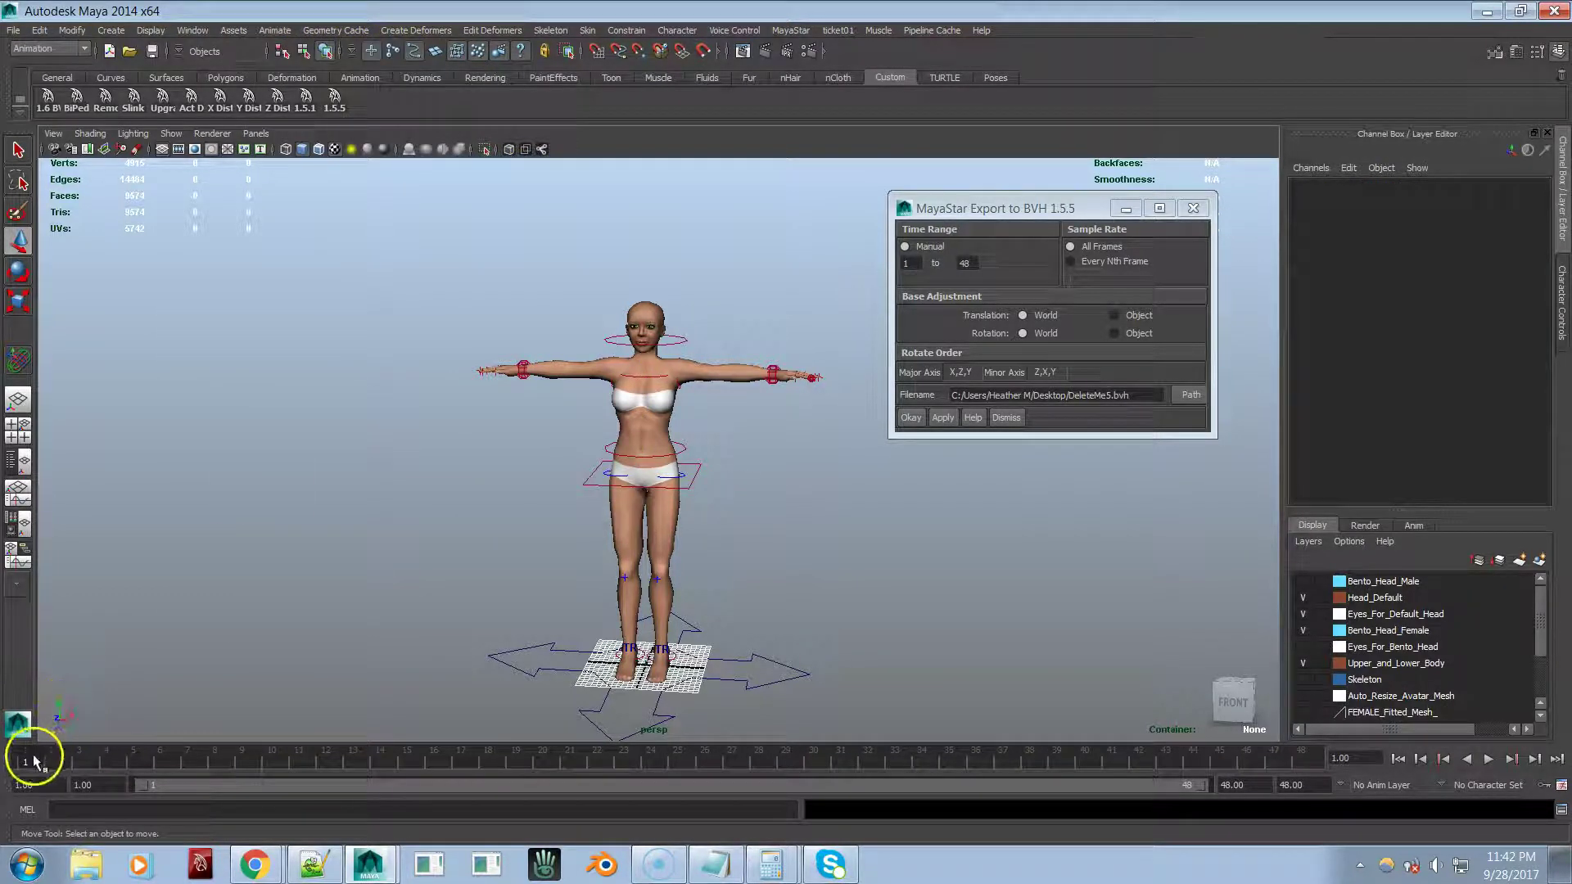
Step: Set keyframes on the avatar's hips effector at frames 1 and 48
key("s")
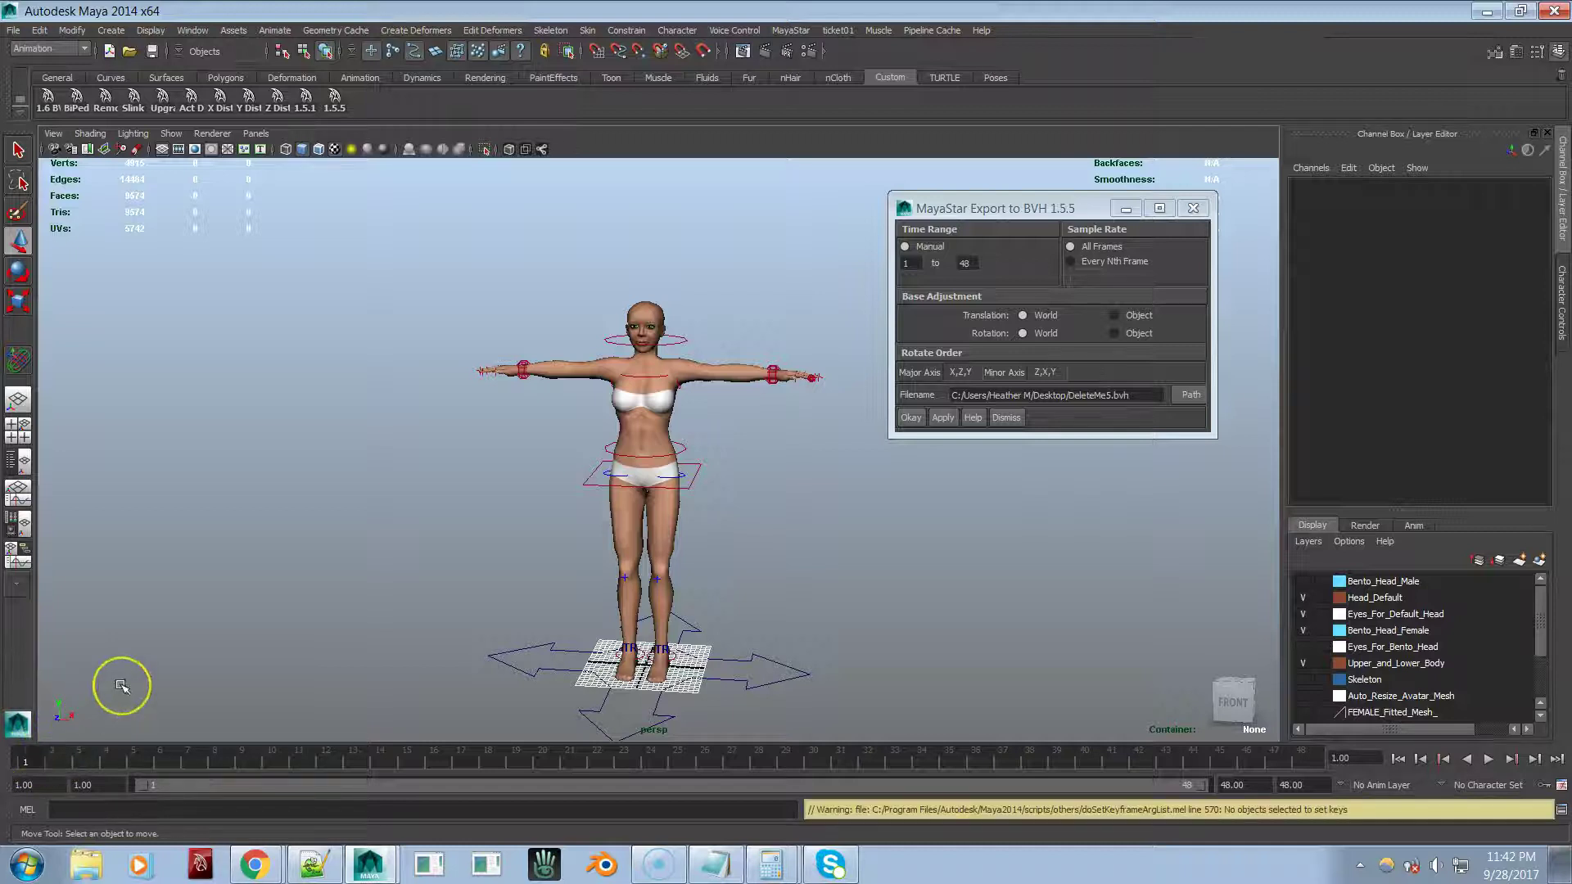
left_click(702, 466)
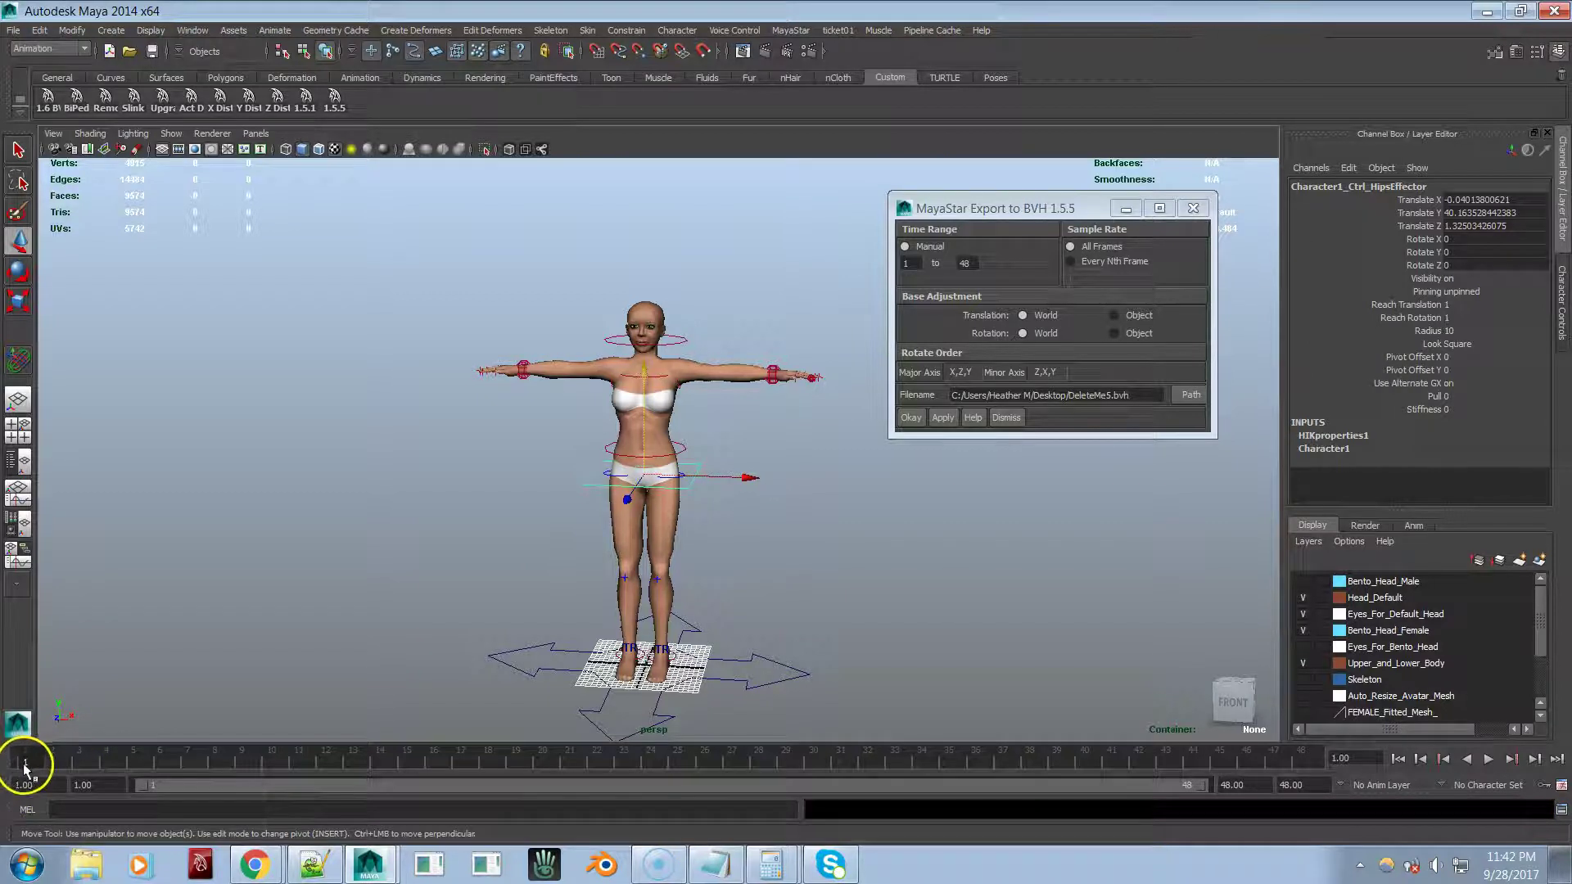
key("s")
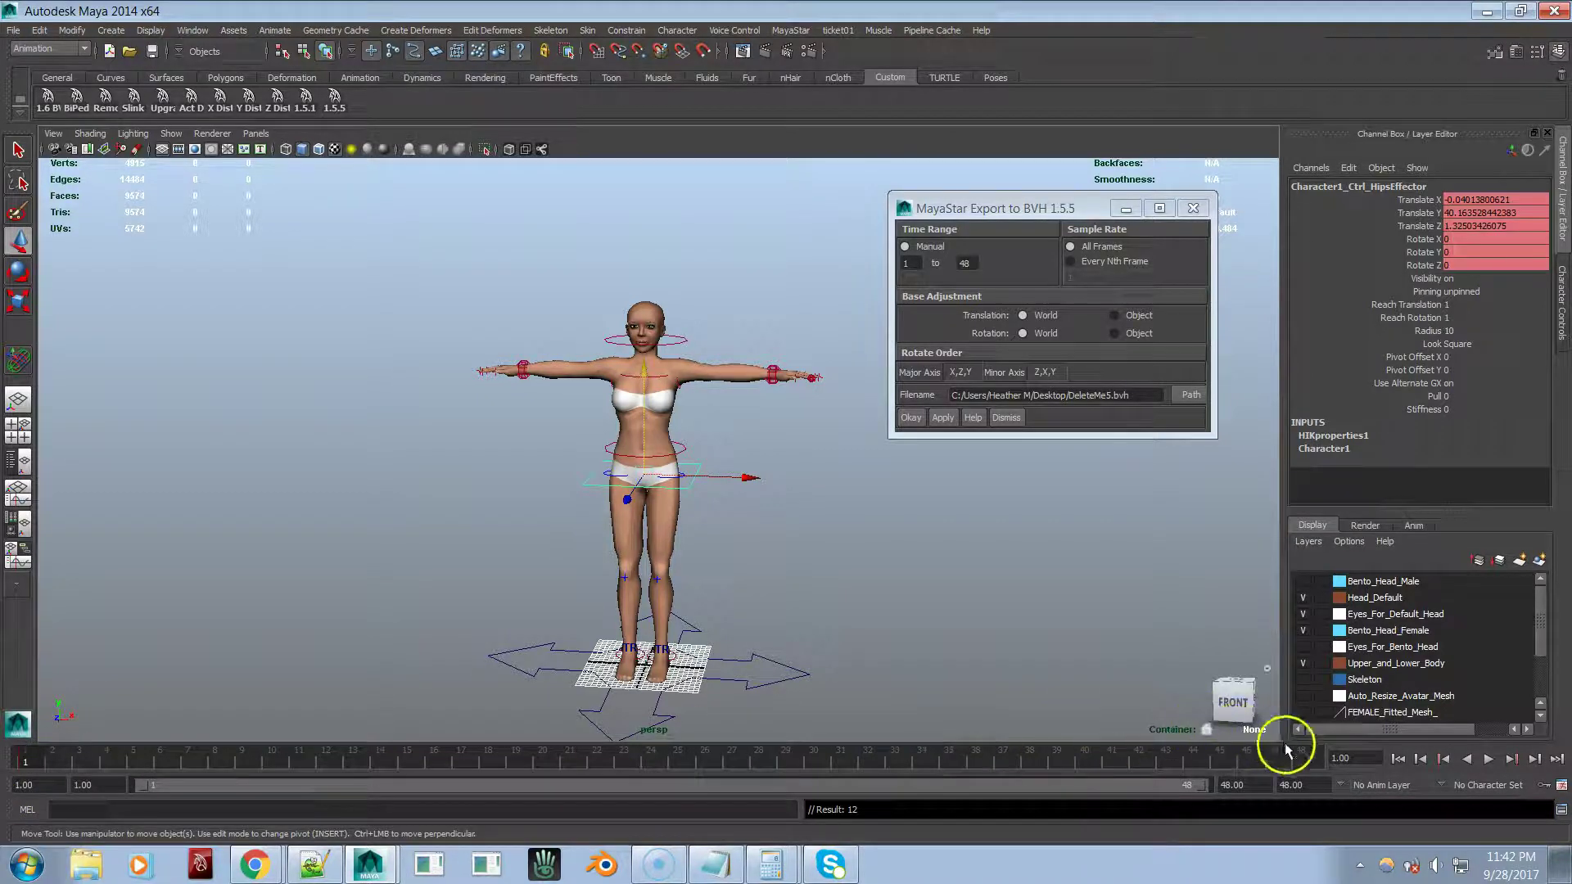
left_click(1302, 751)
key("s")
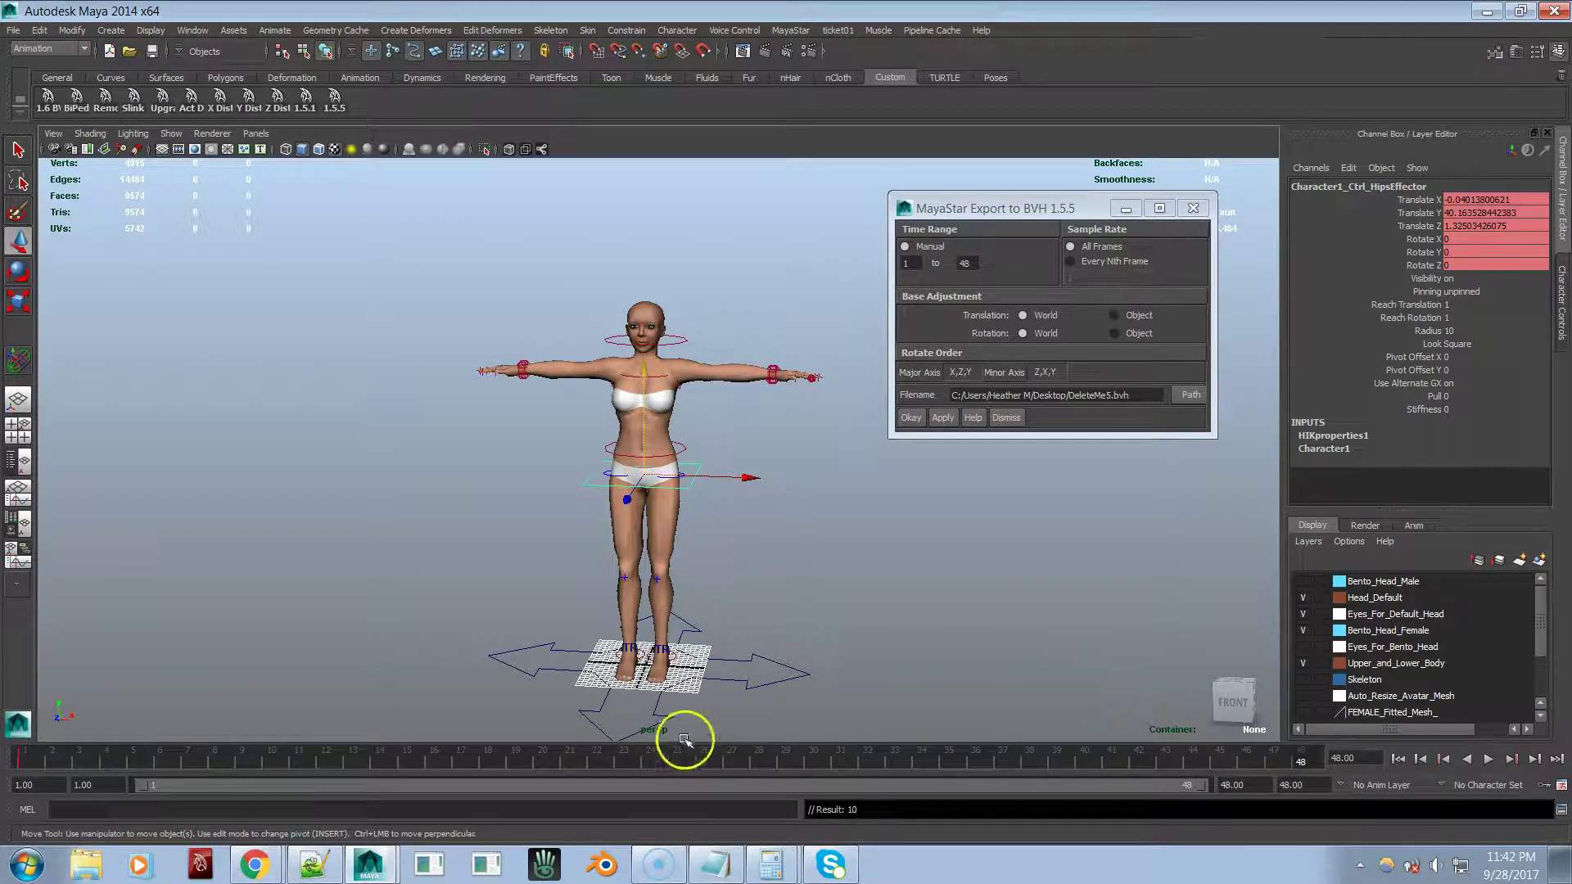
Step: At frame 24, rotate the hips effector about -19.5° around Z, play the animation and go back to frame 1
left_click(650, 754)
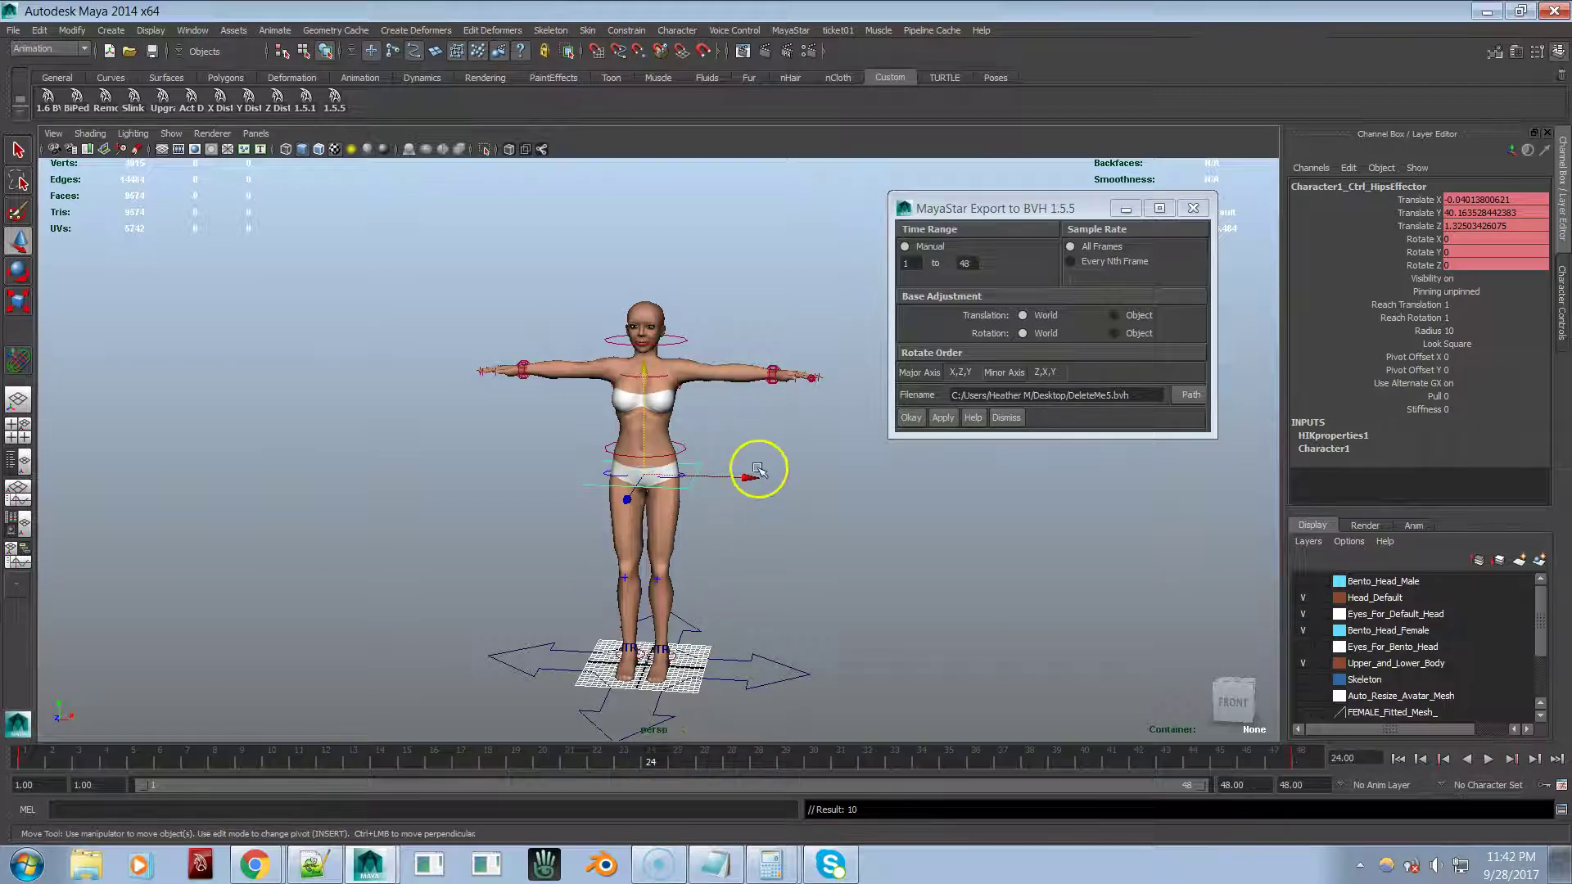
key("e")
left_click_drag(747, 369, 774, 419)
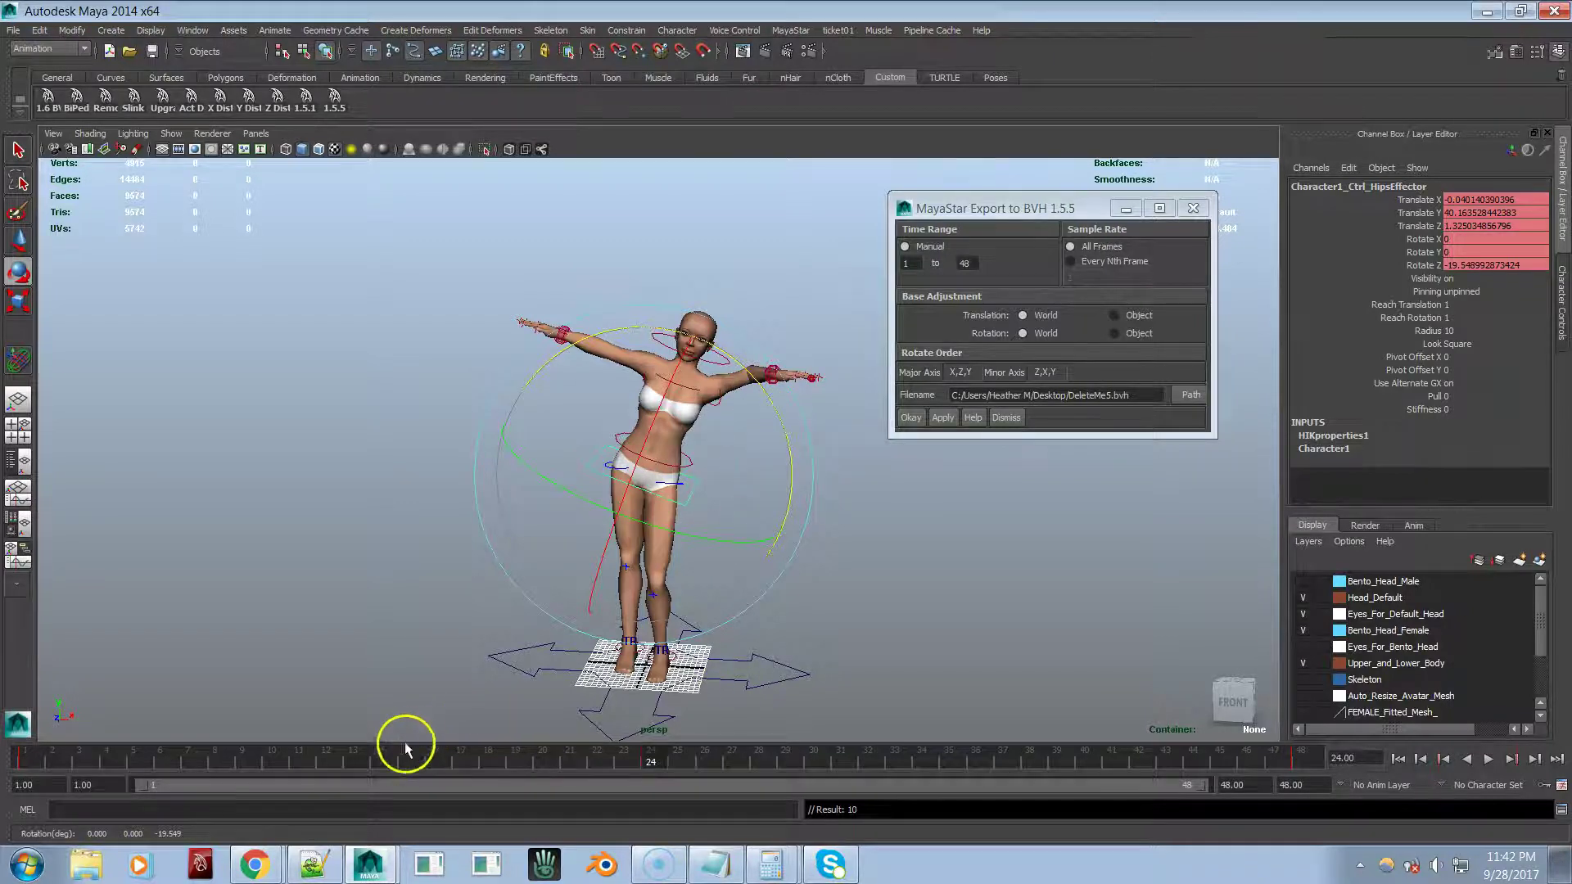
key("alt+v")
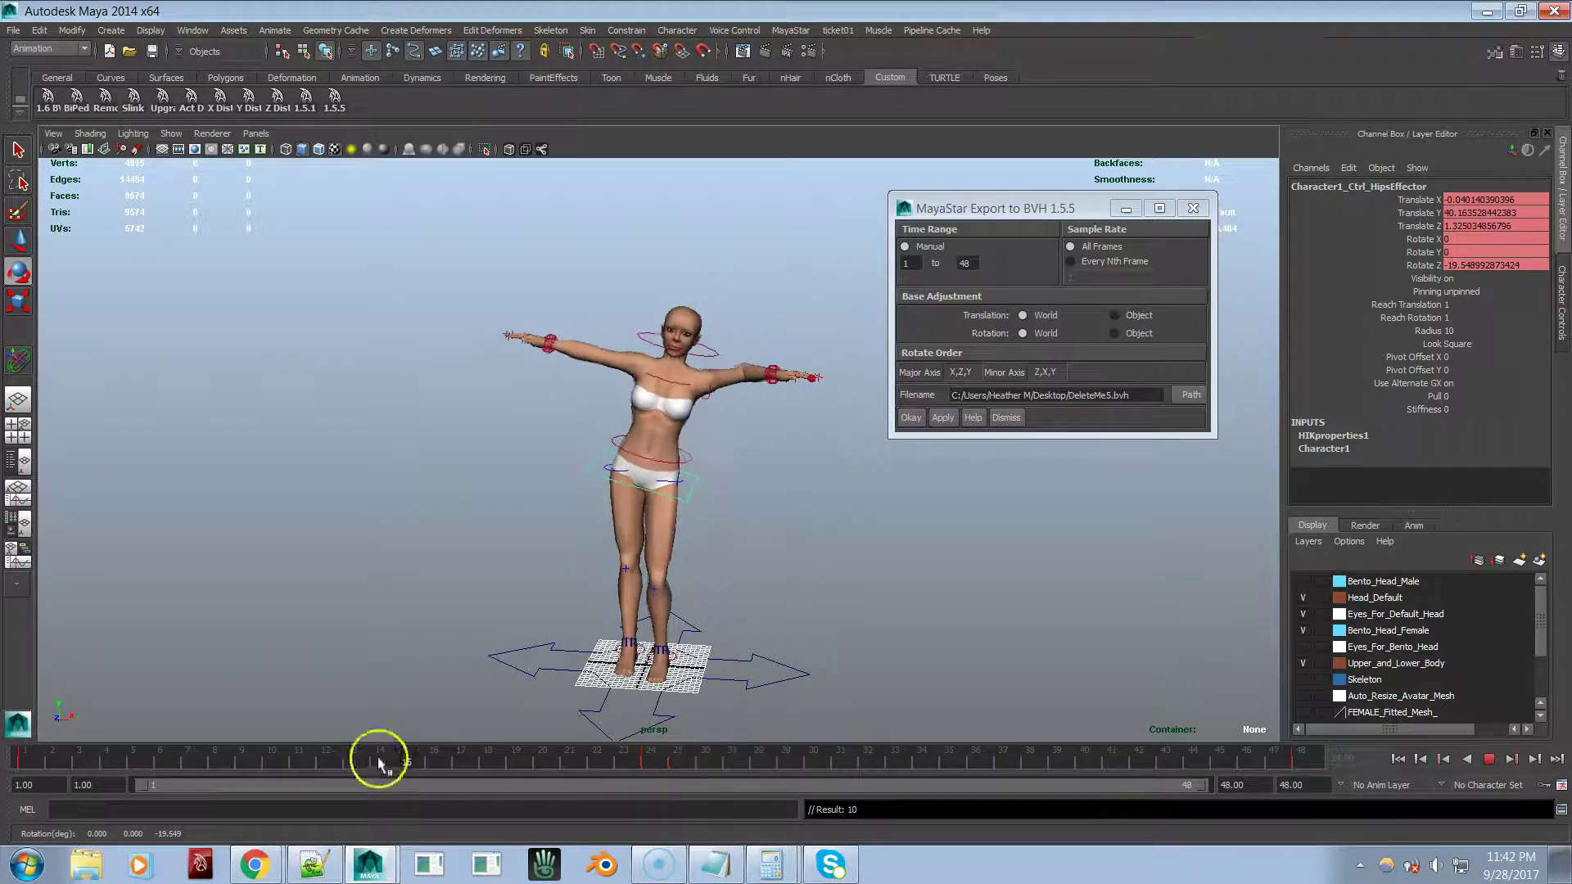
left_click(23, 753)
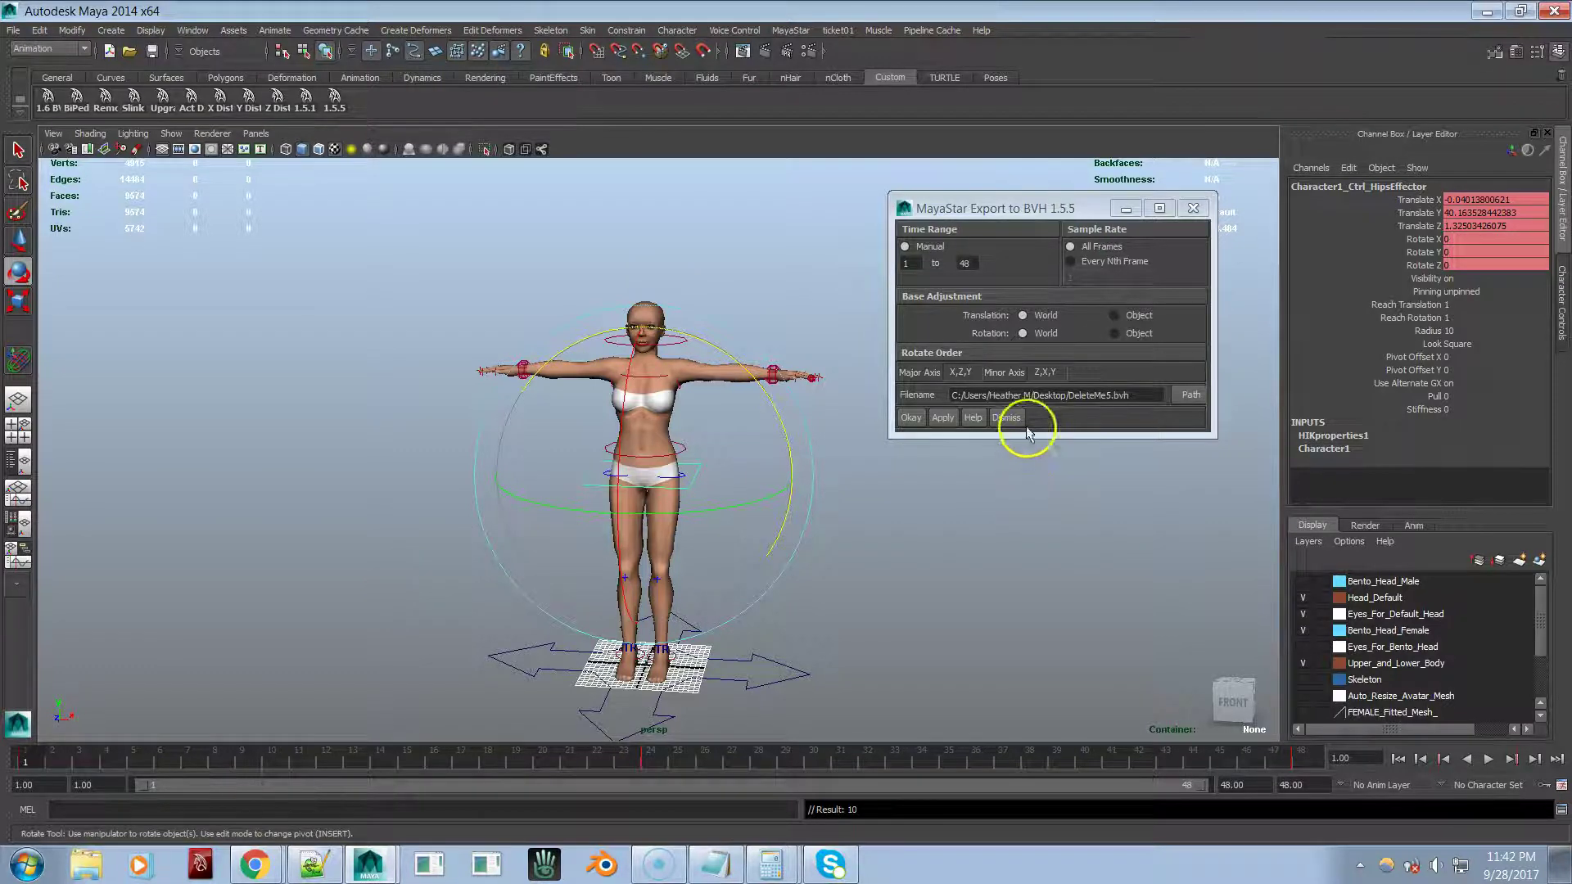
Step: Export frames 1 to 48 as BVH, overwriting DeleteMe5.bvh on the desktop
left_click(943, 419)
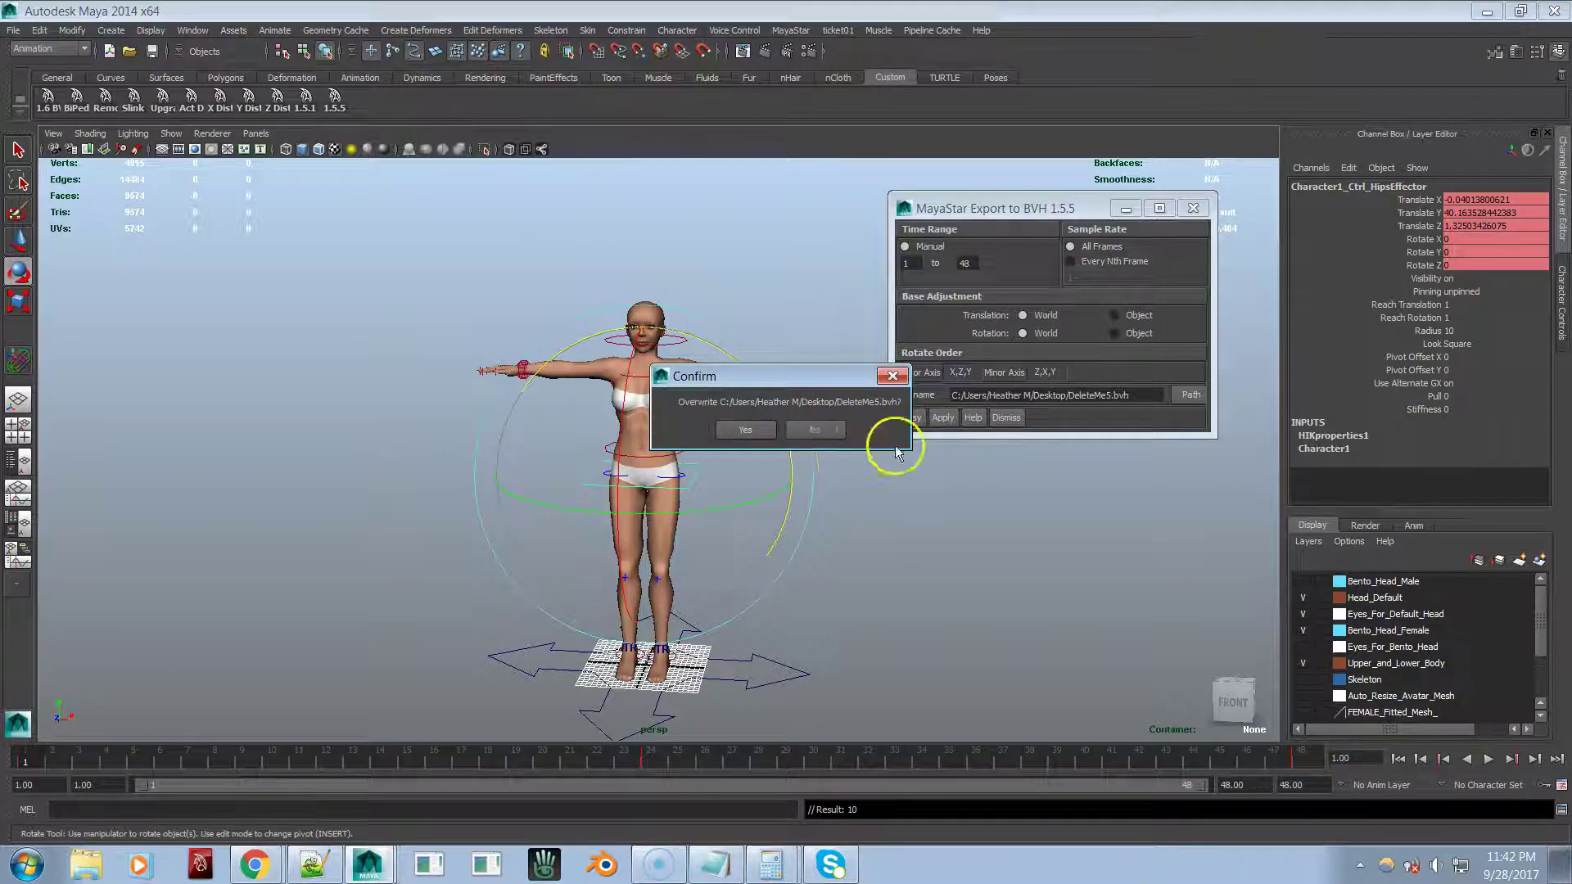
left_click(740, 430)
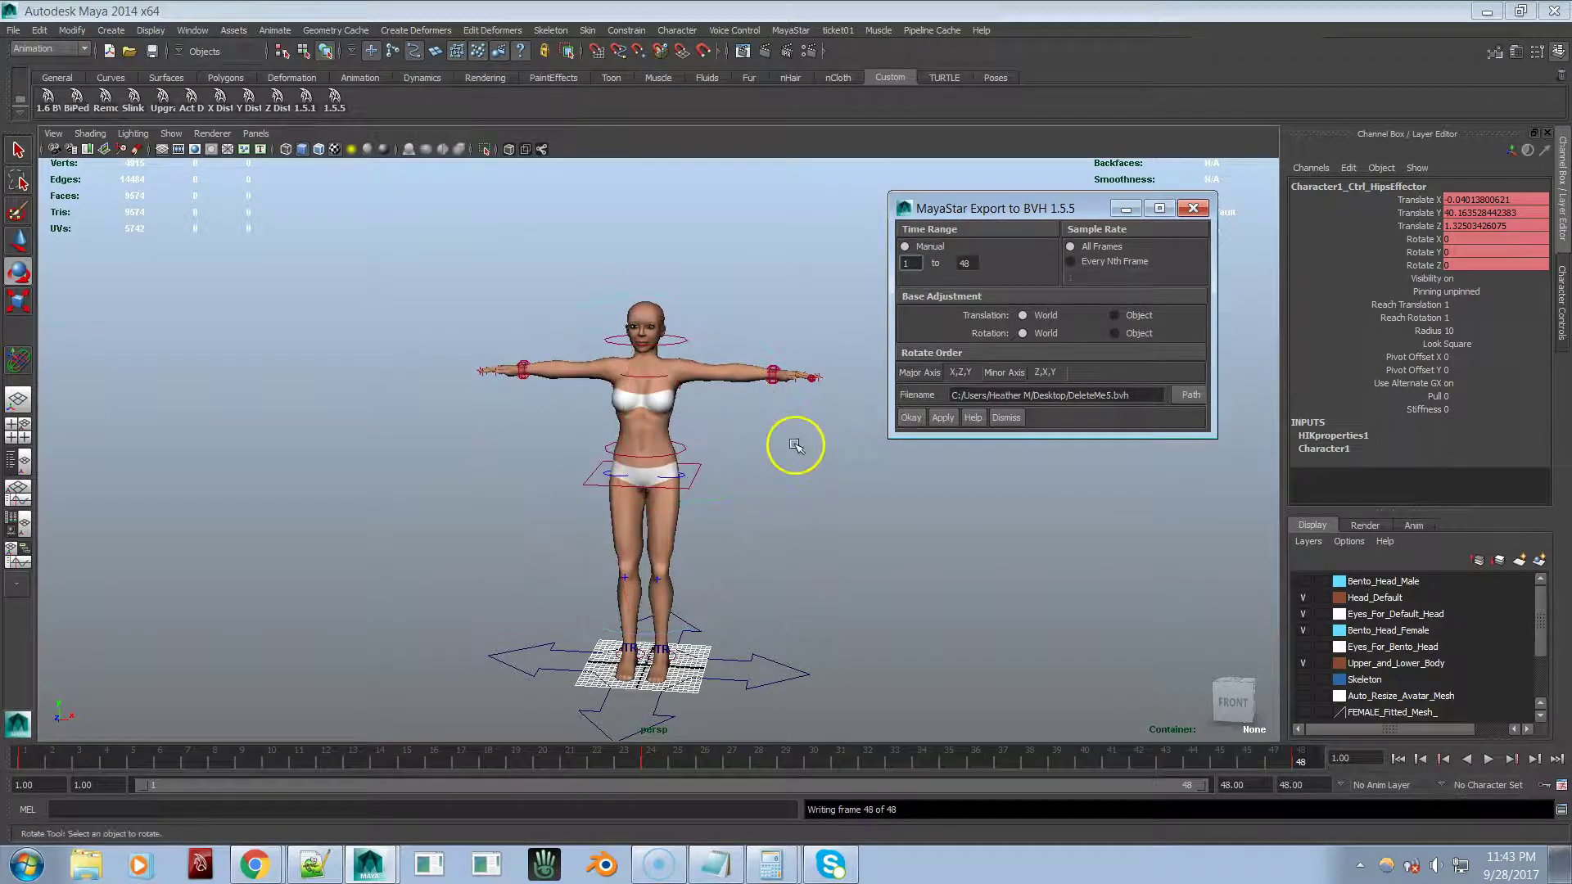
left_click(798, 454)
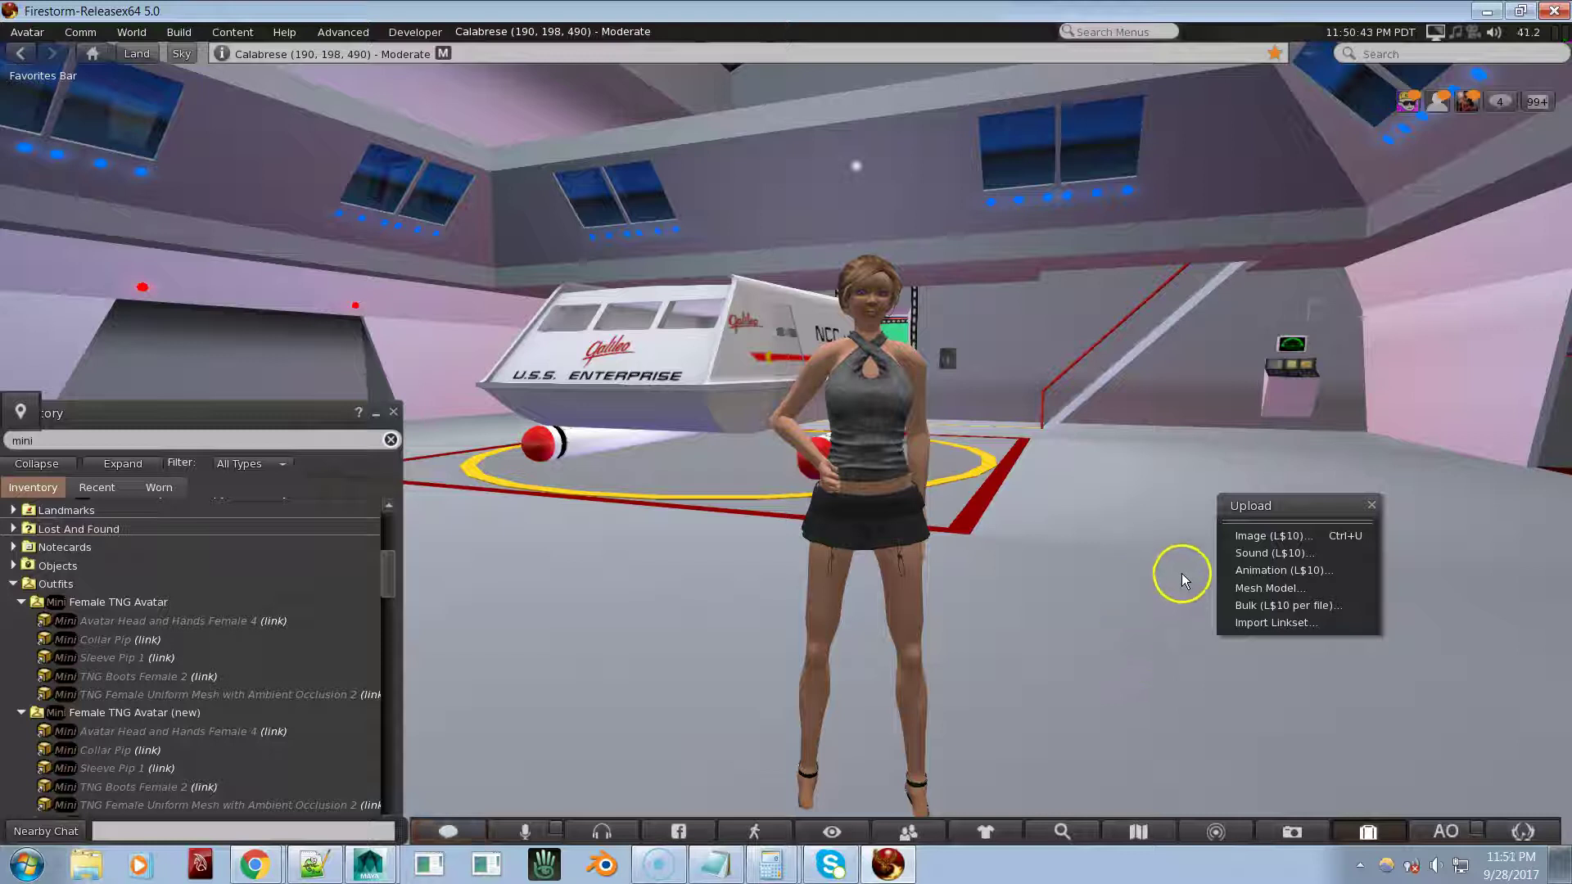
Step: In Firestorm, load DeleteMe5.bvh for animation upload and move its preview window off the avatar
left_click(1250, 572)
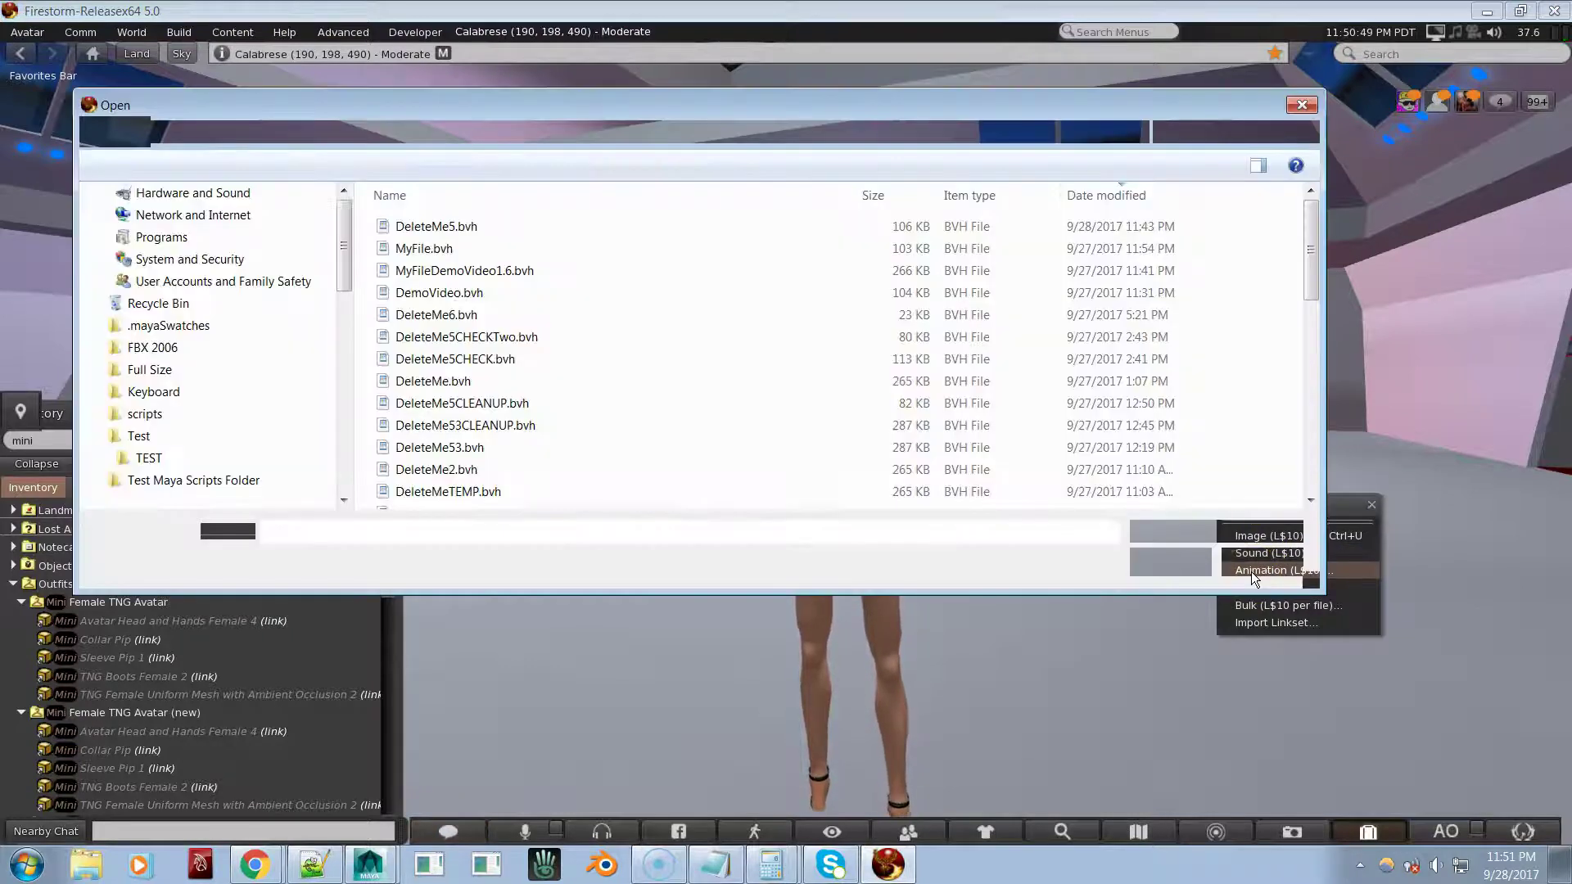
double_click(449, 228)
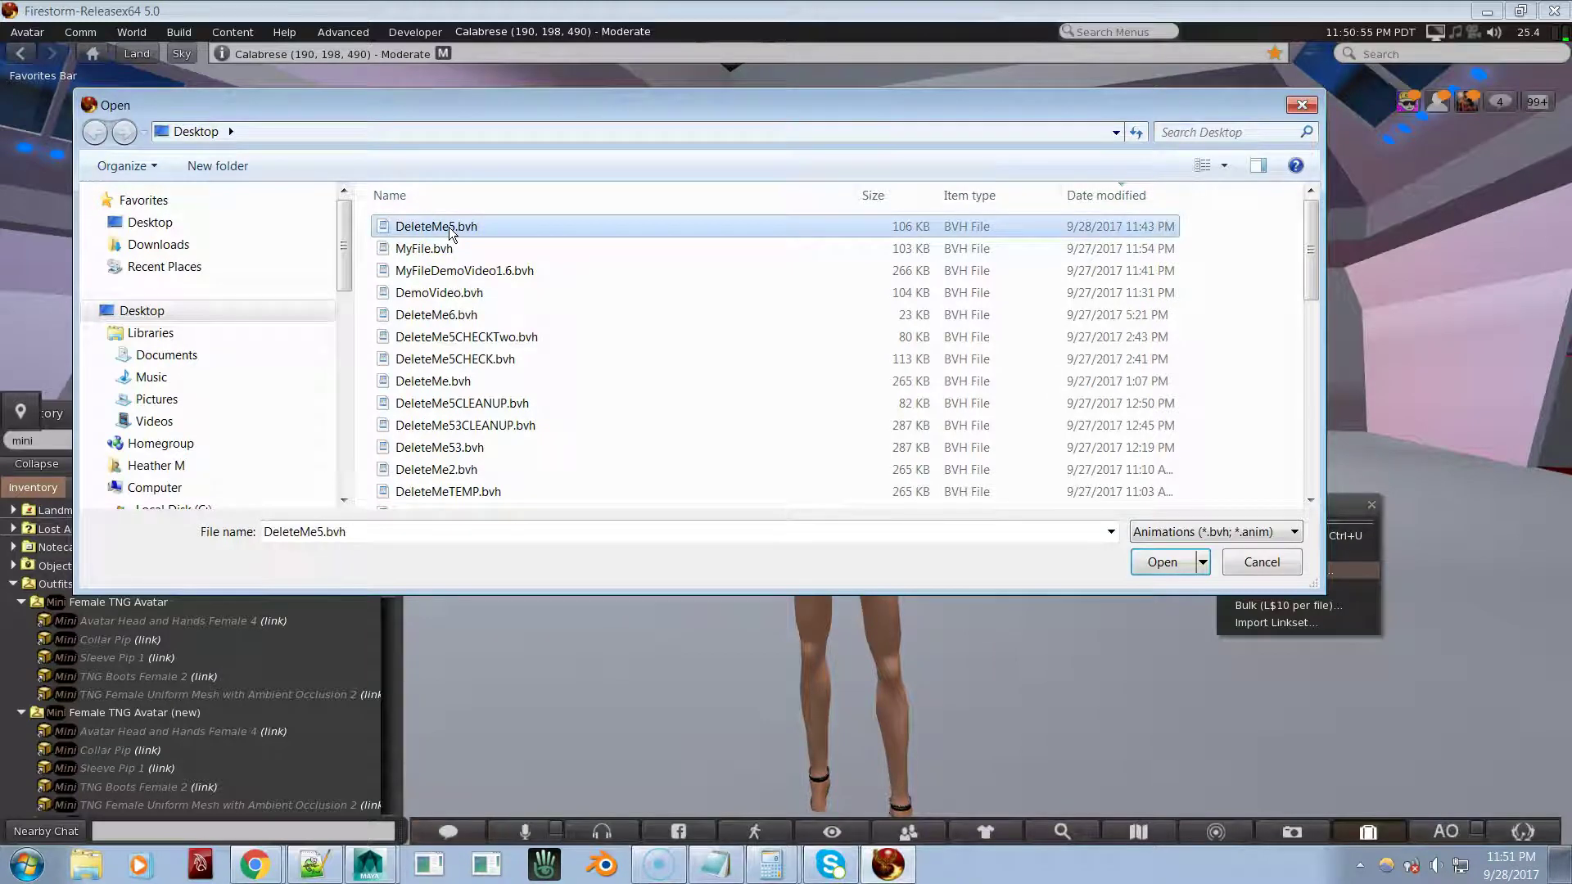
left_click_drag(678, 216, 1063, 219)
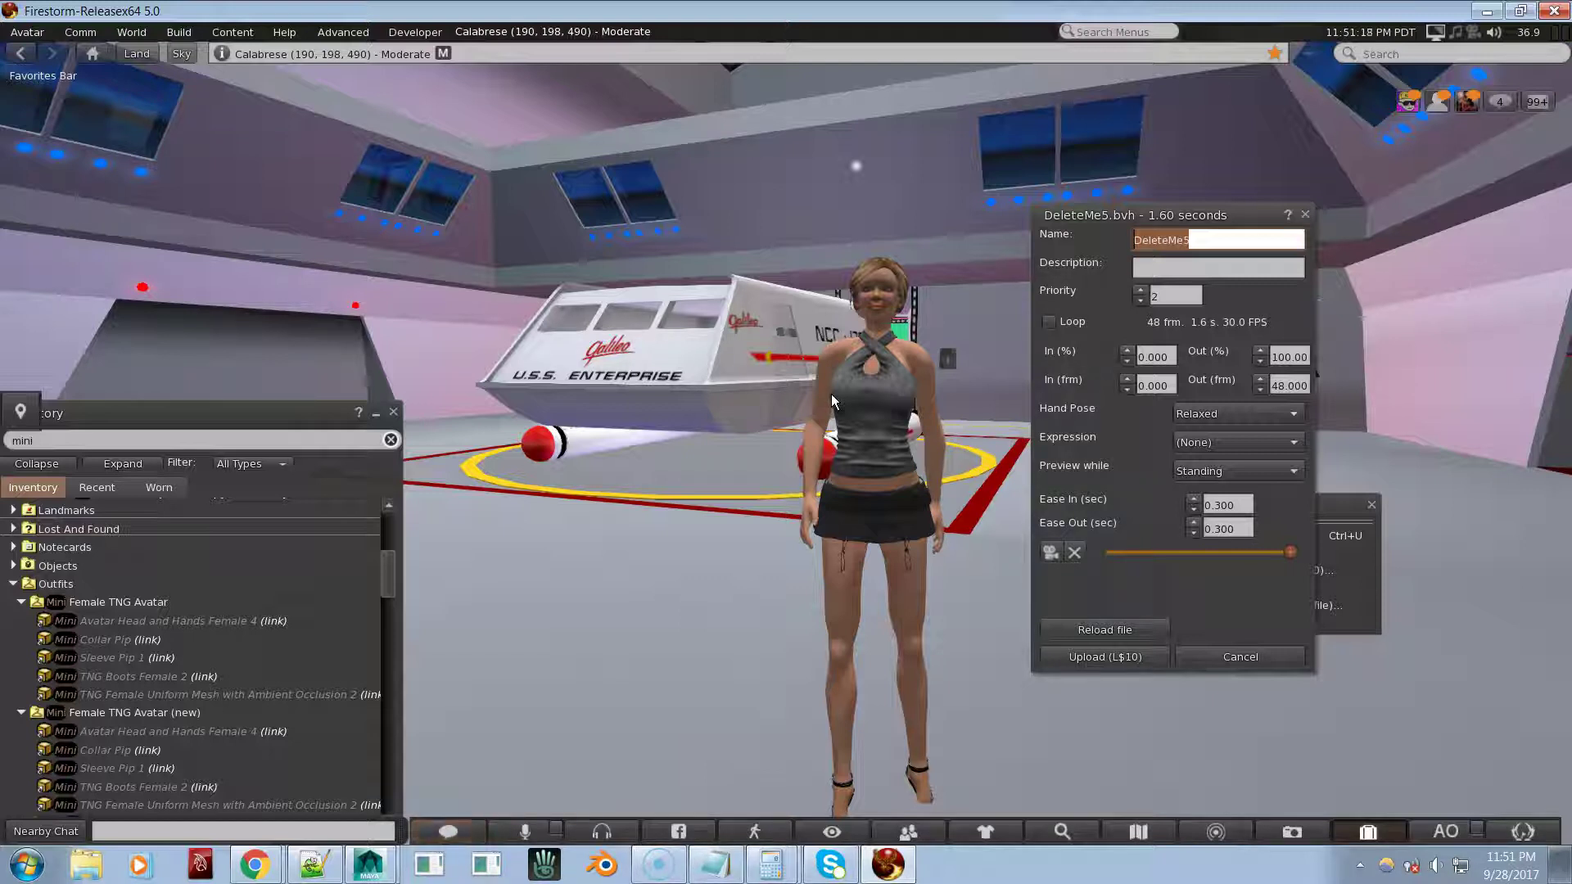
Step: Enable looping for the DeleteMe5 animation and play its preview with the avatar fully in view
left_click(907, 534)
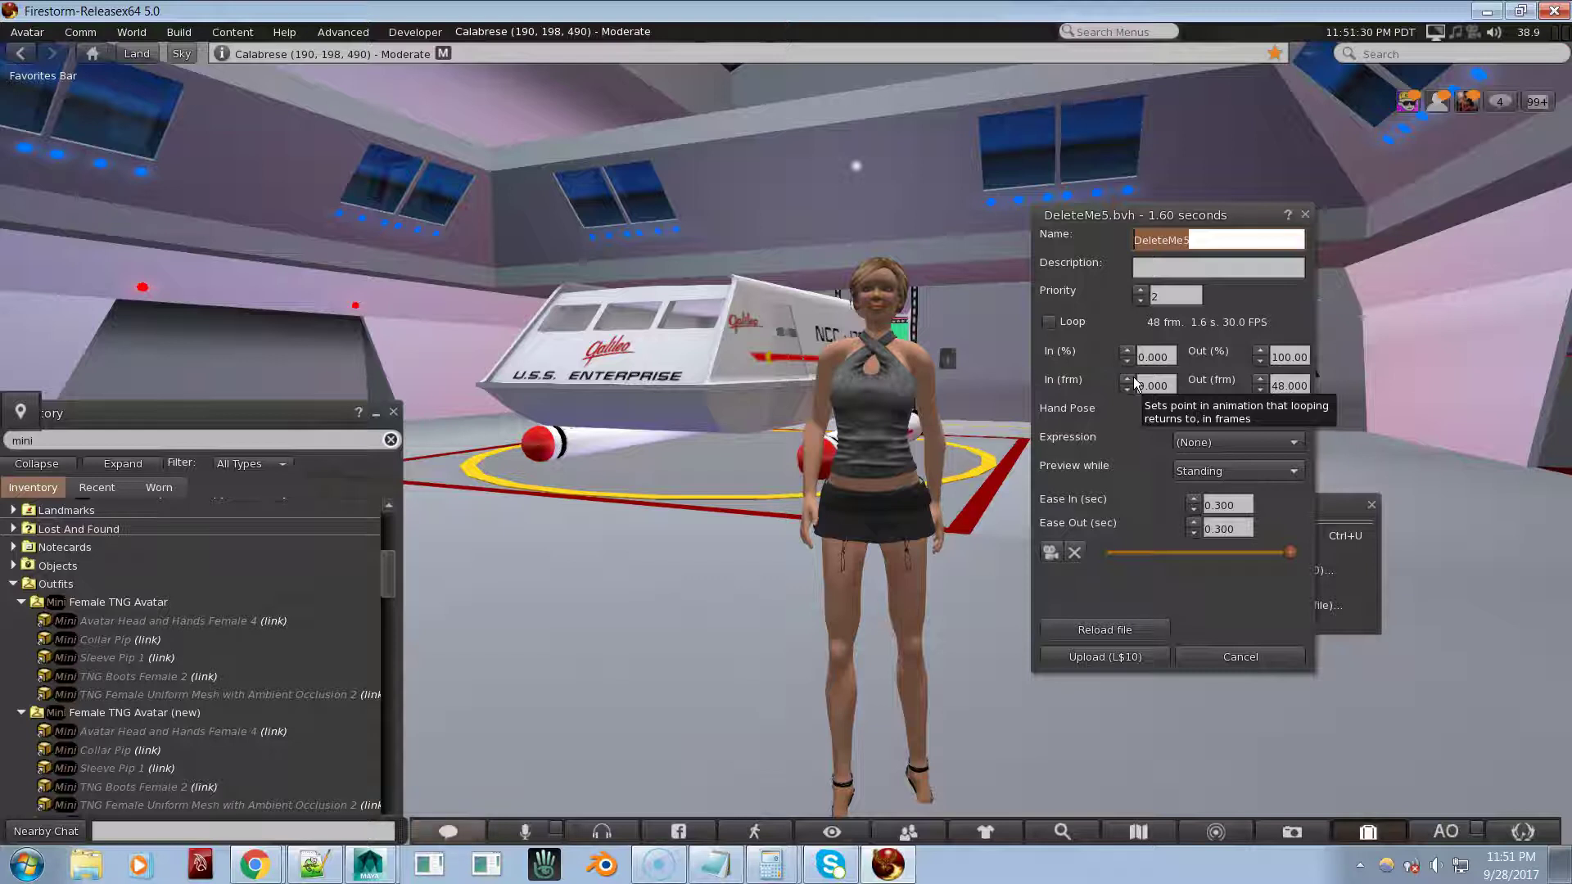
left_click(1069, 533)
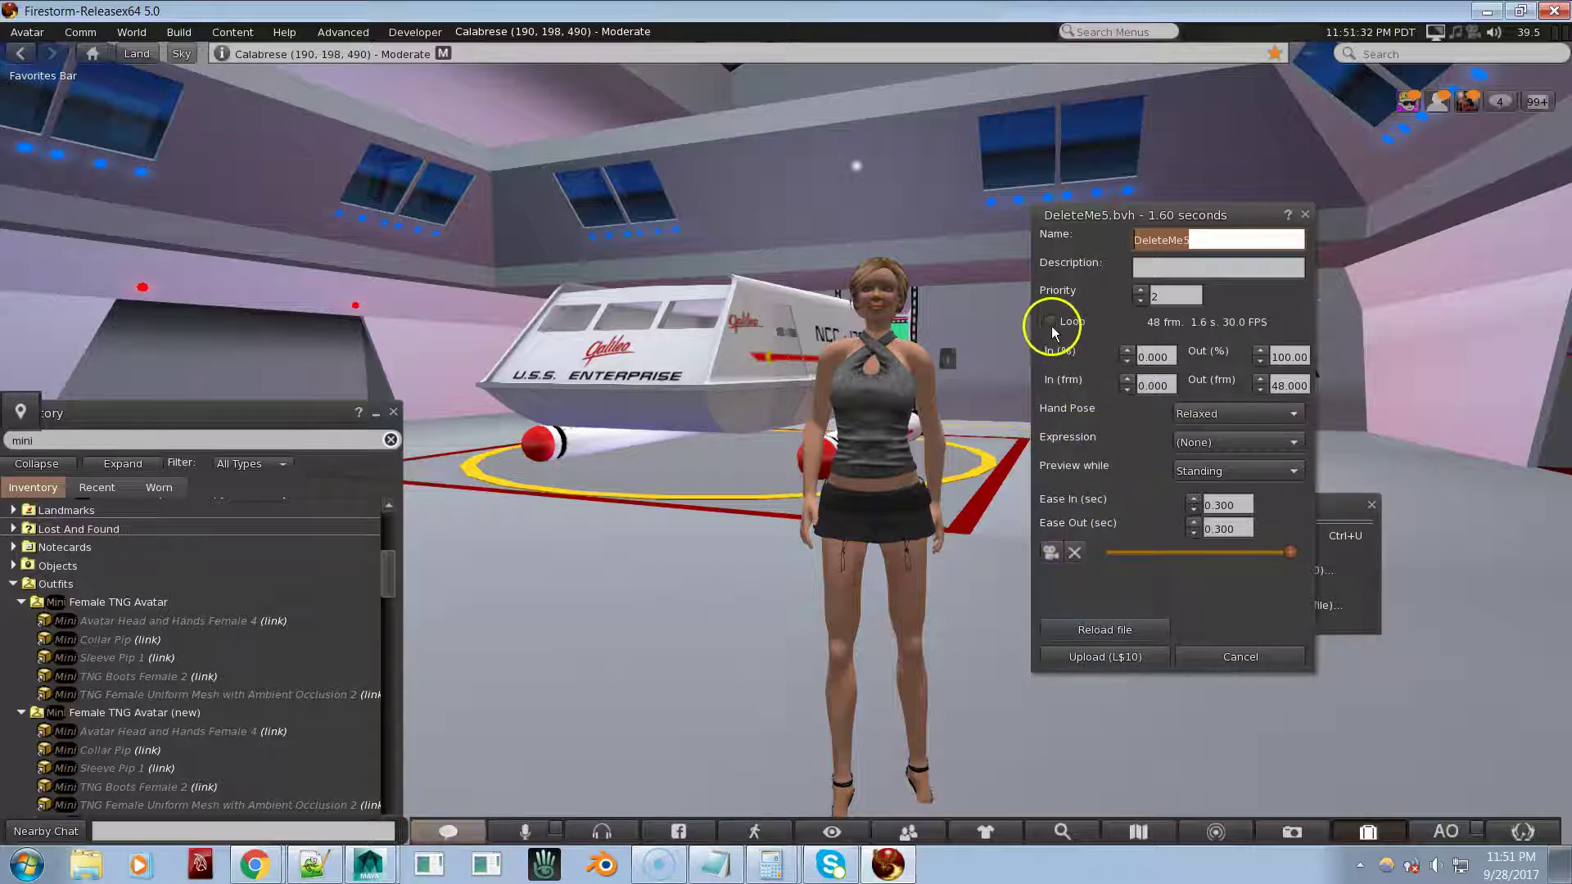
left_click(1050, 324)
left_click(1053, 550)
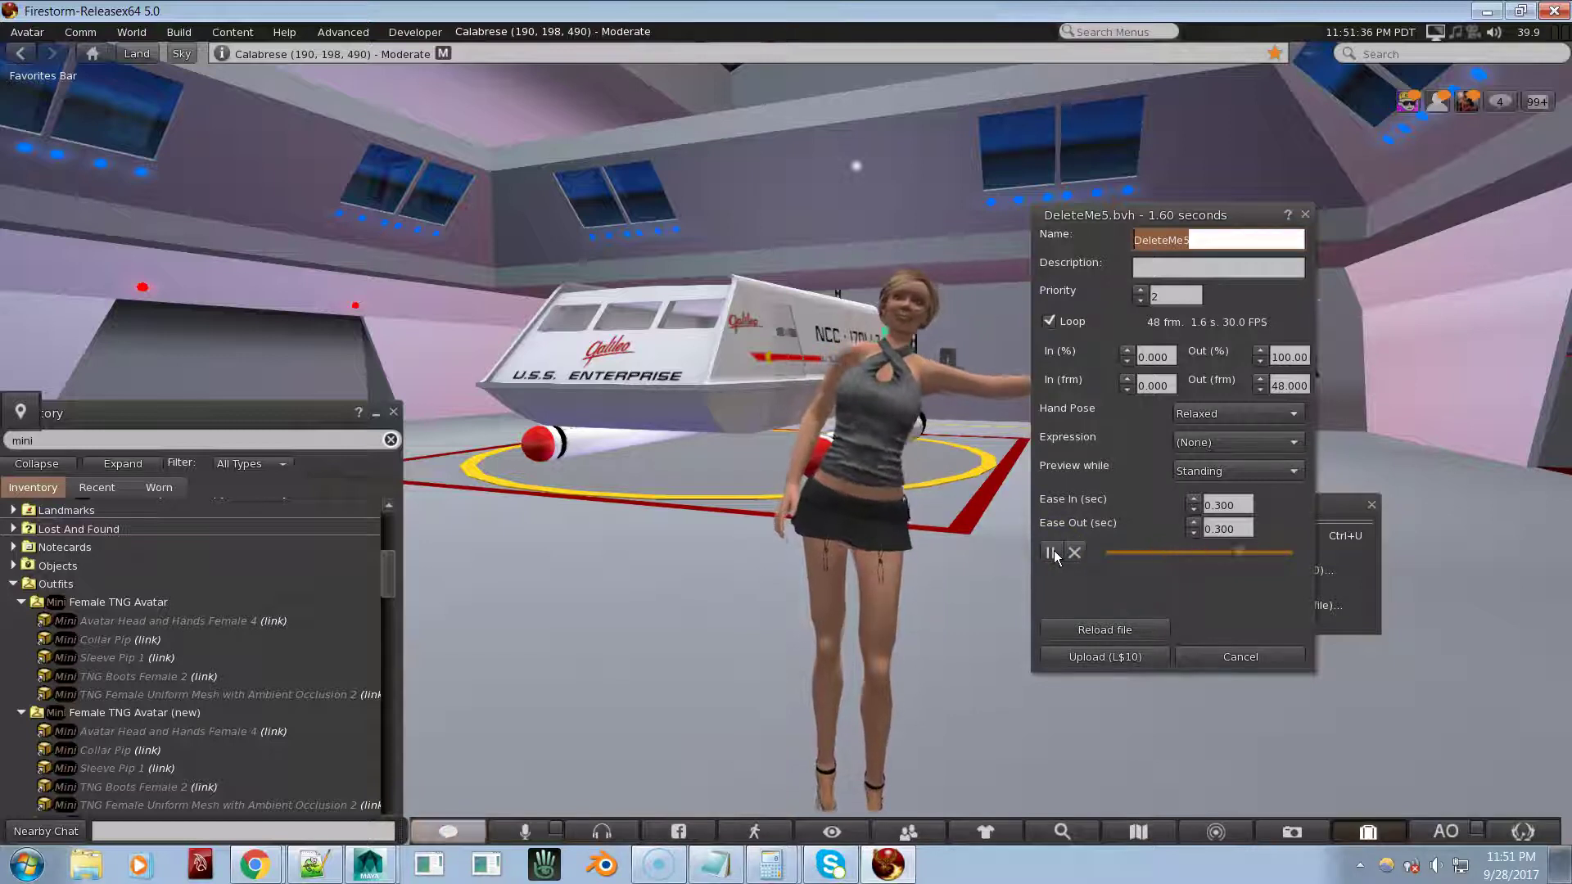
left_click_drag(1105, 215, 1240, 217)
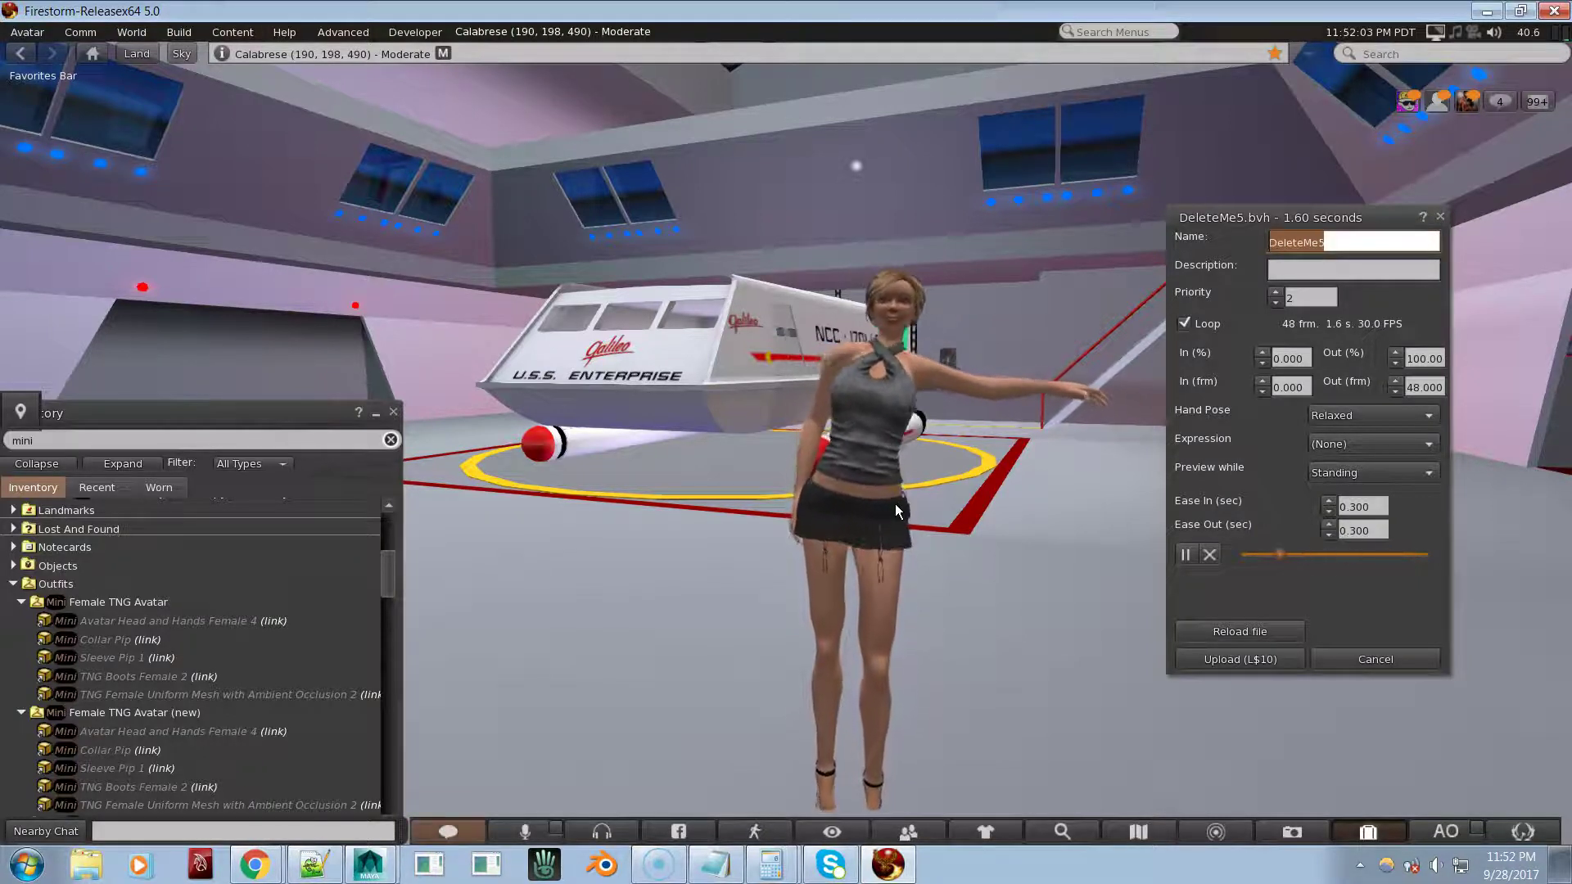
Step: Stop the DeleteMe5 preview and replace the avatar's current outfit with the Female TNG Avatar outfit
left_click(1209, 554)
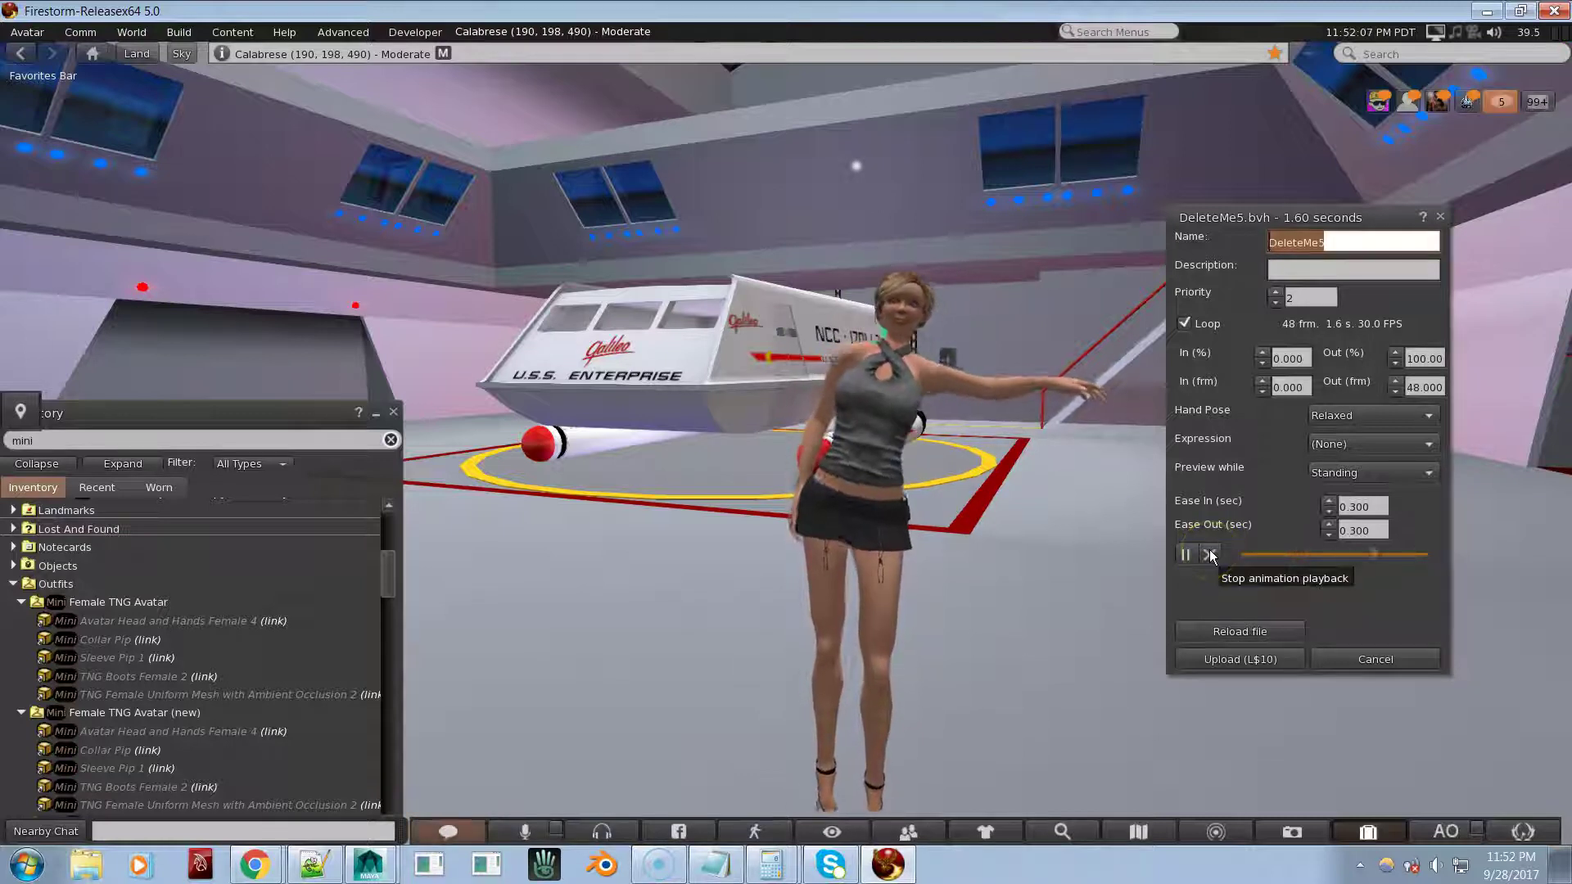
left_click(1210, 554)
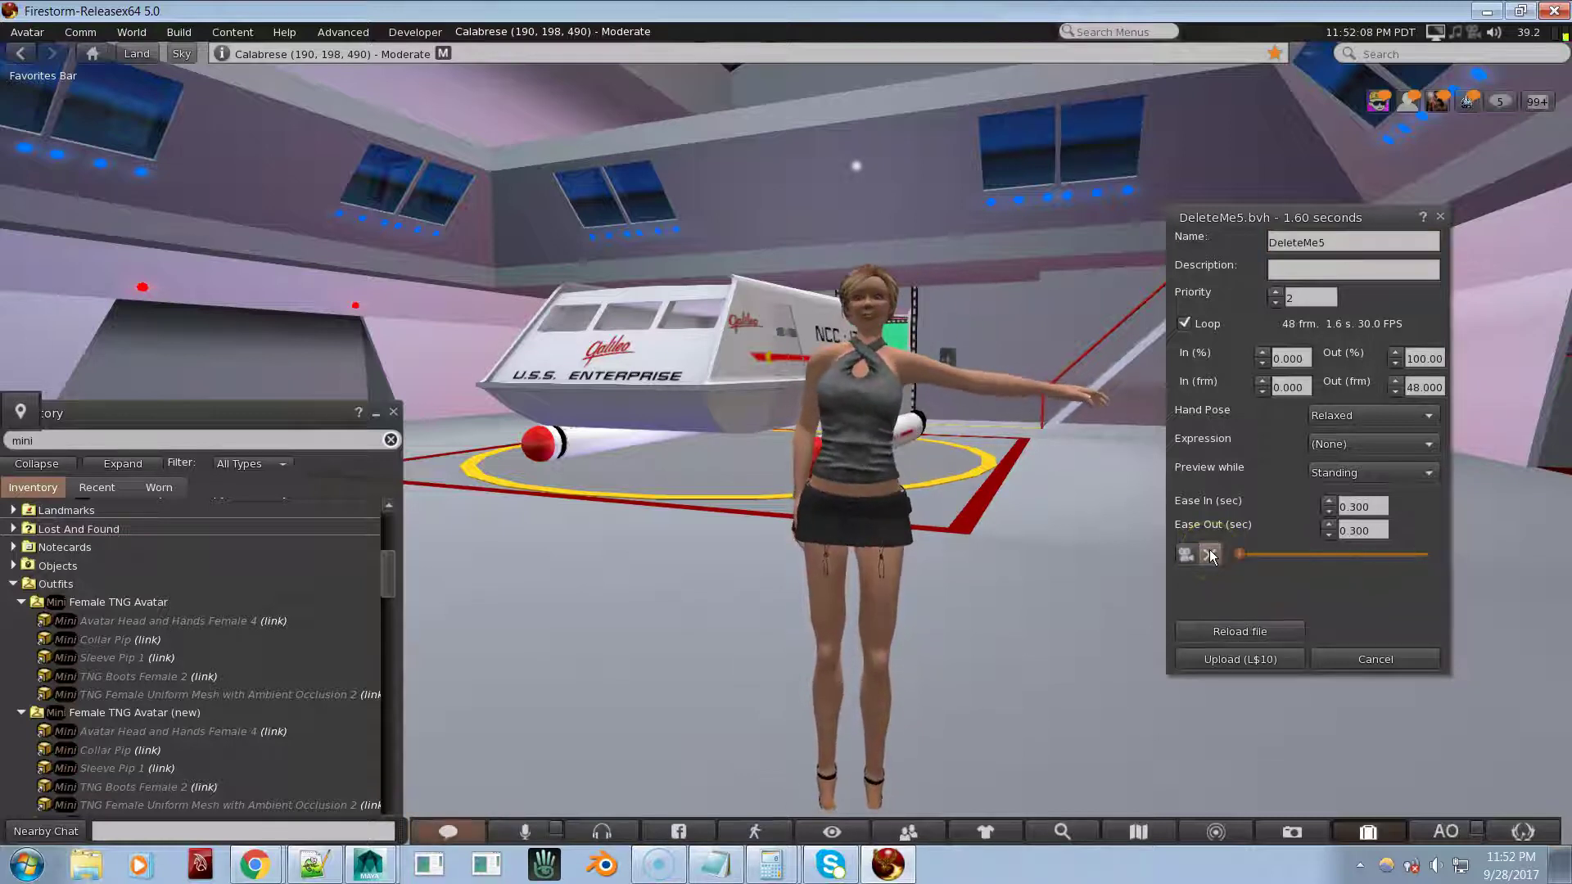
right_click(133, 604)
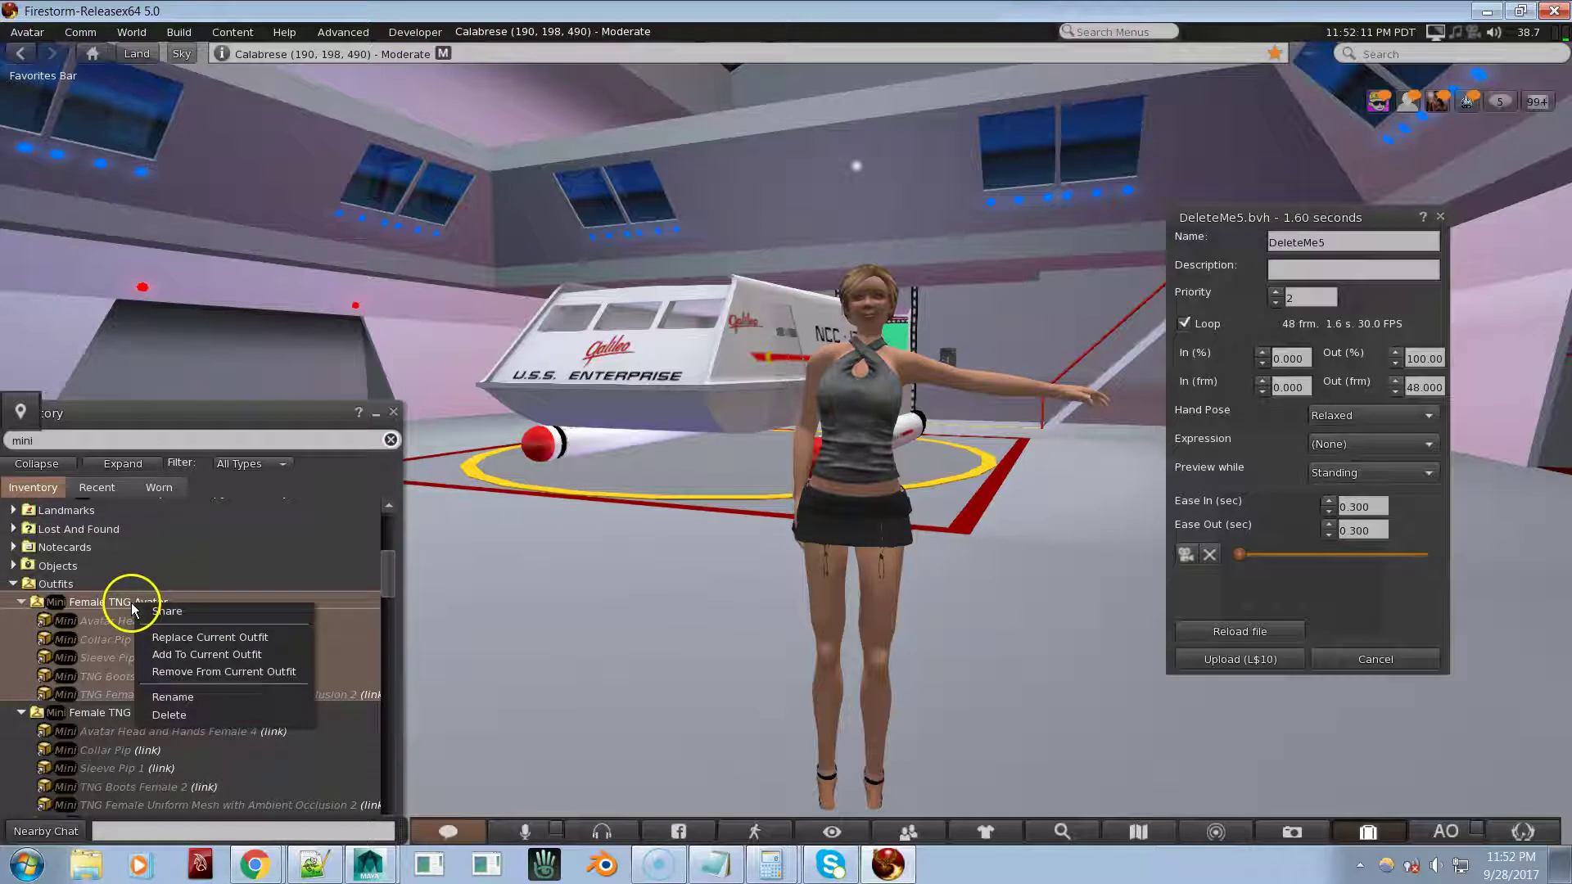
left_click(163, 637)
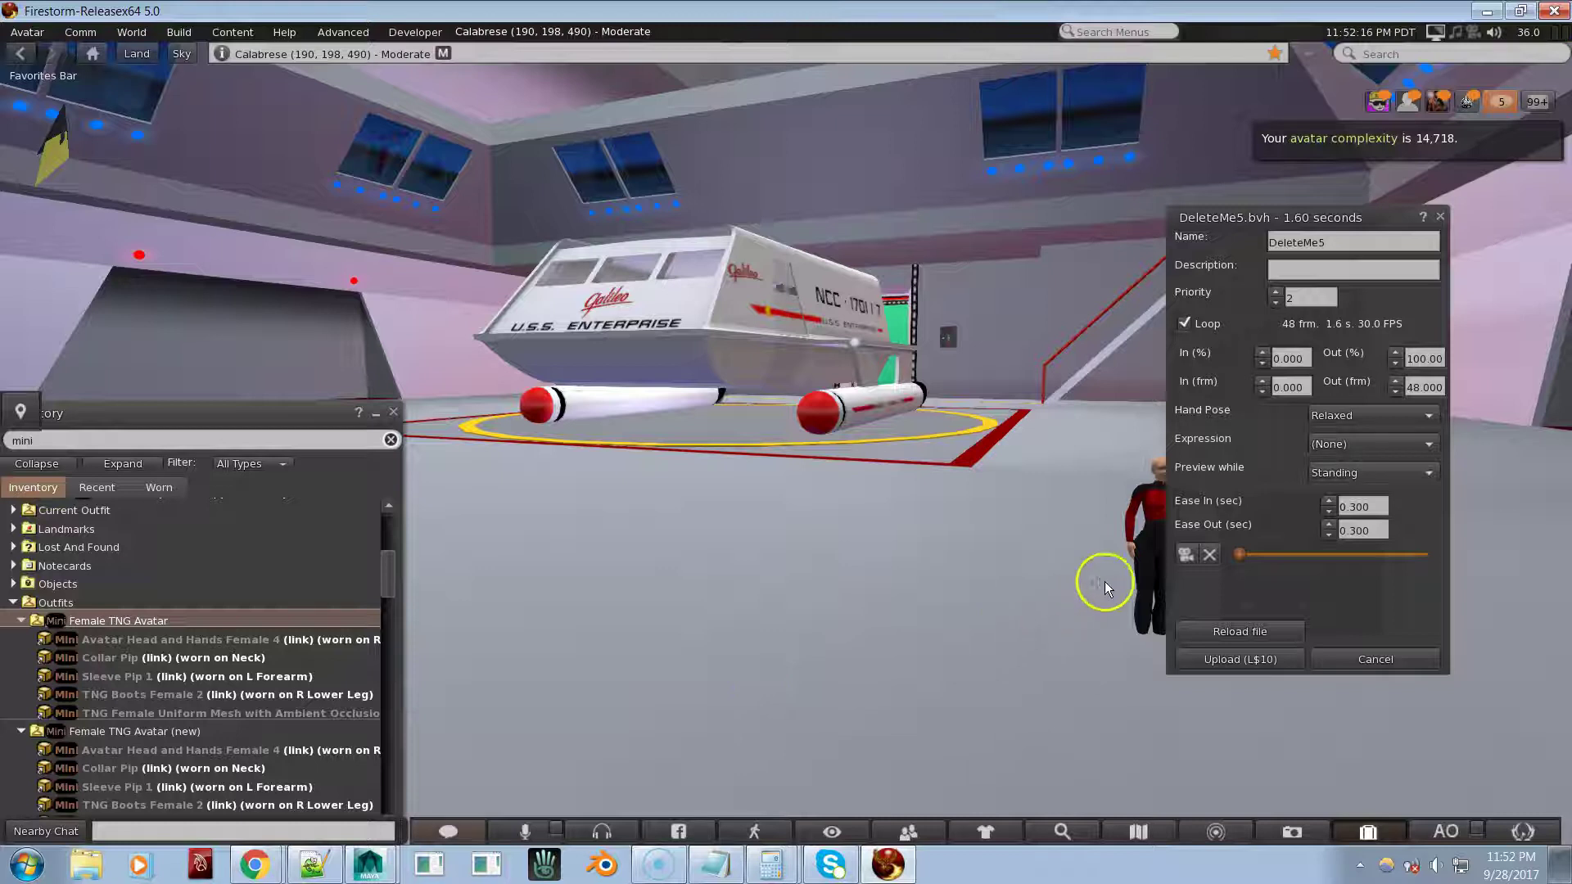
Step: Centre the view on the re-dressed avatar, play the DeleteMe5 preview to examine its body movement, and stop playback
left_click(1140, 554, "alt")
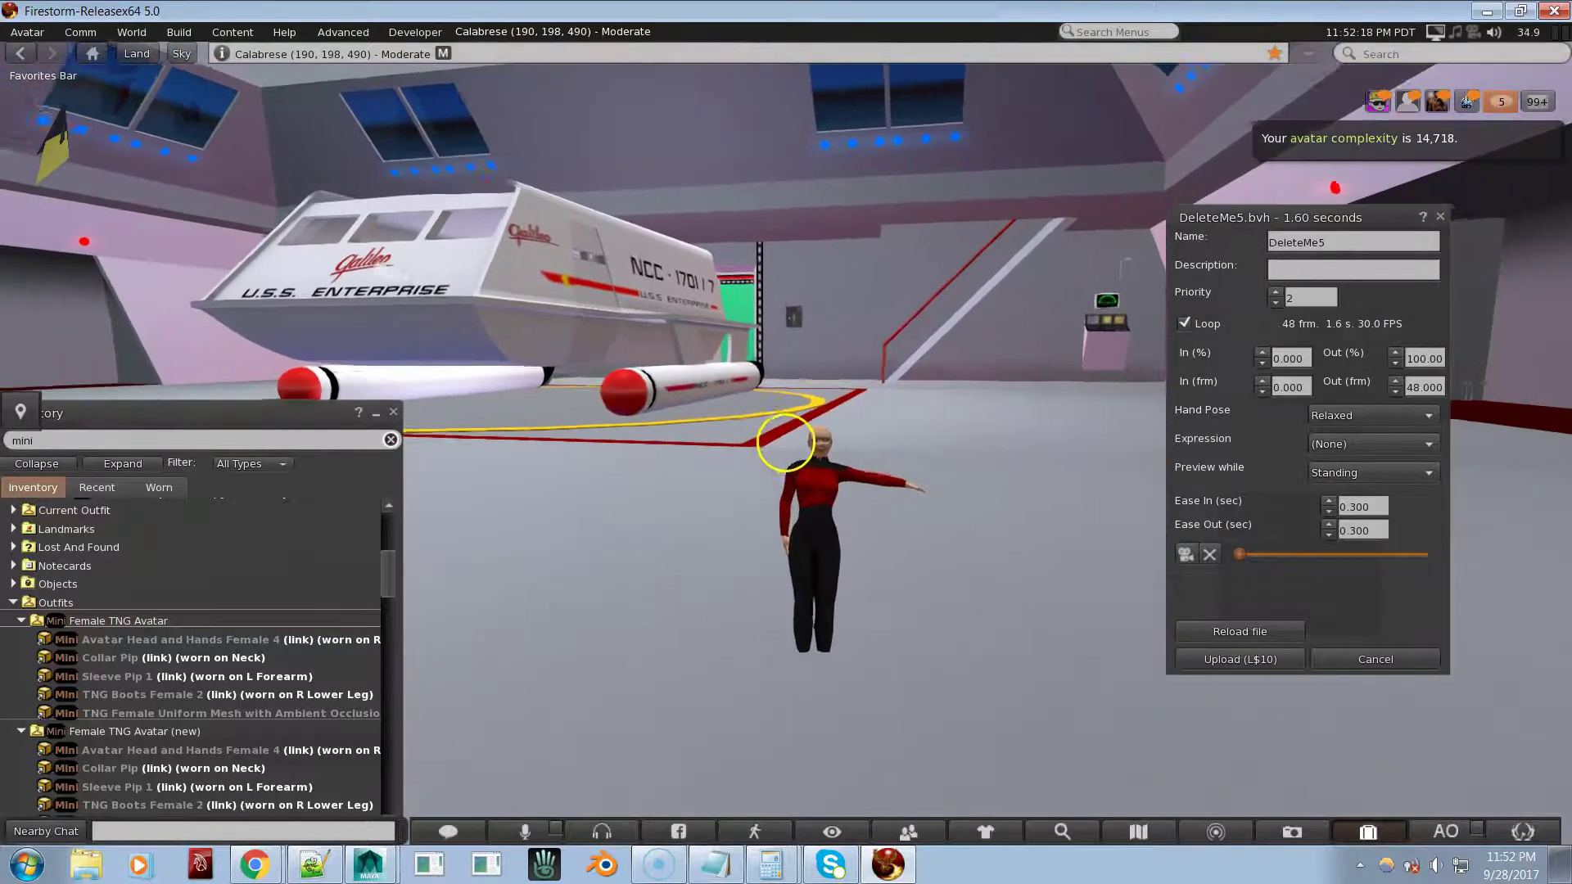
left_click_drag(786, 444, 786, 444, "alt")
left_click(1236, 655)
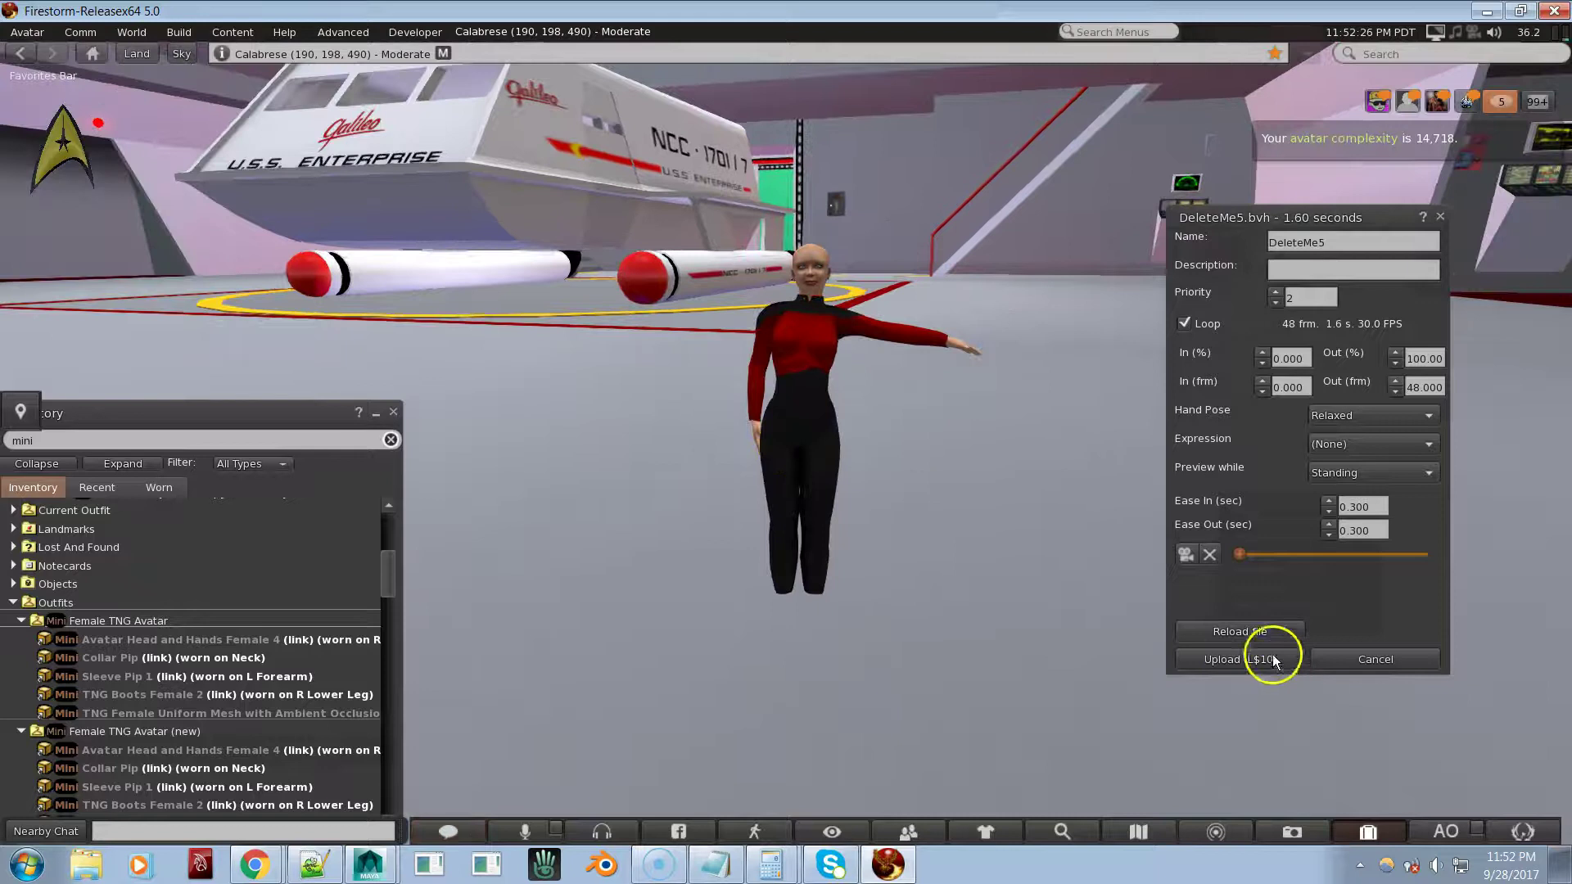
left_click(1185, 554)
left_click_drag(785, 622, 786, 442, "alt")
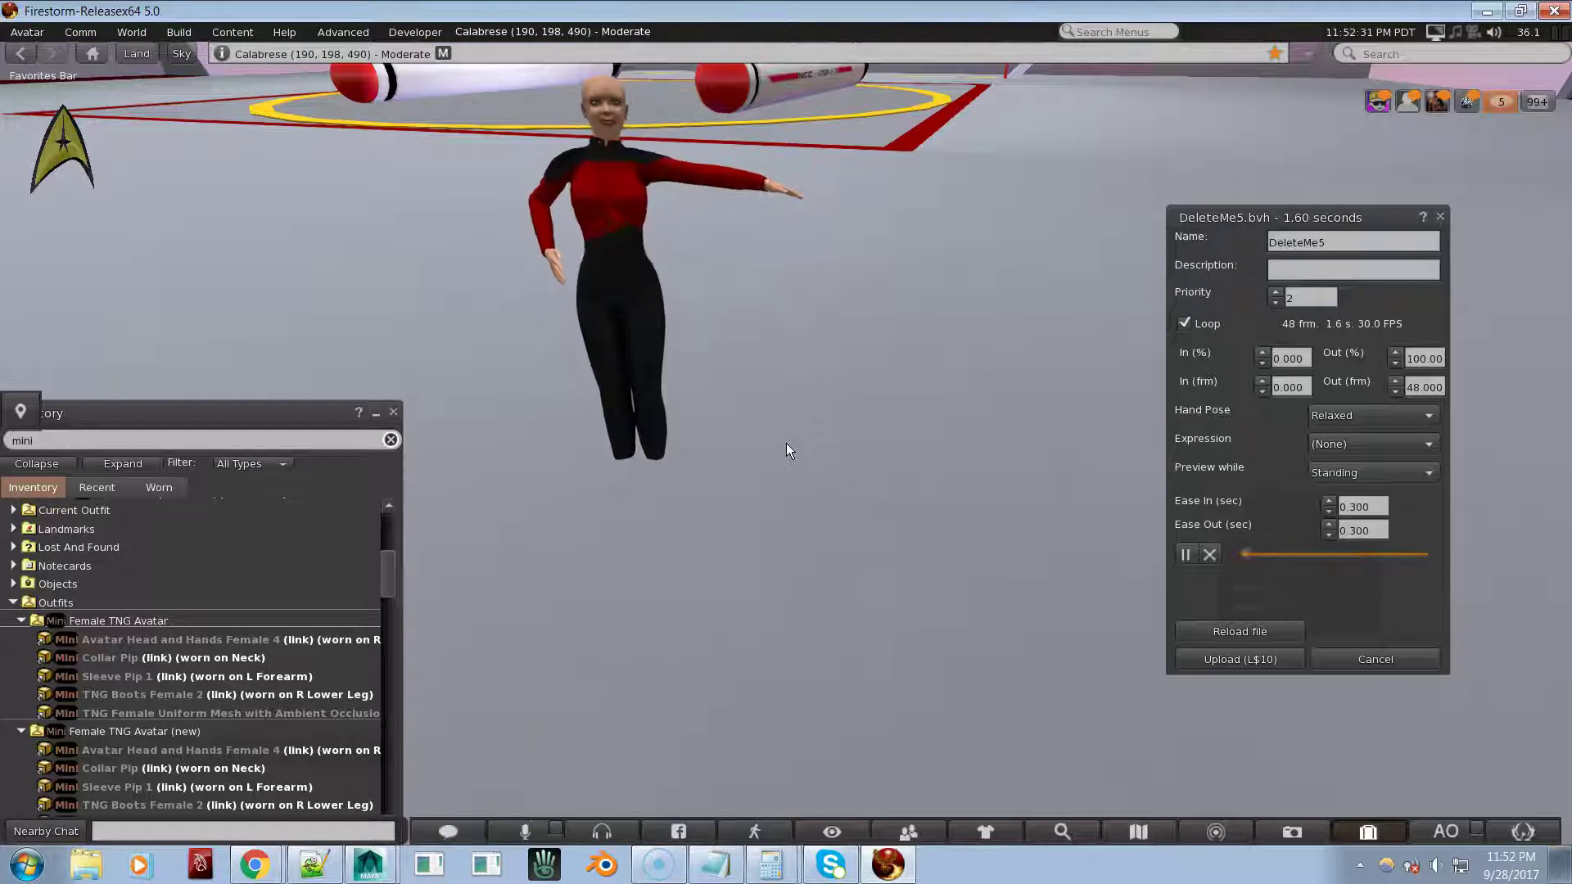
left_click_drag(786, 445, 800, 641, "alt")
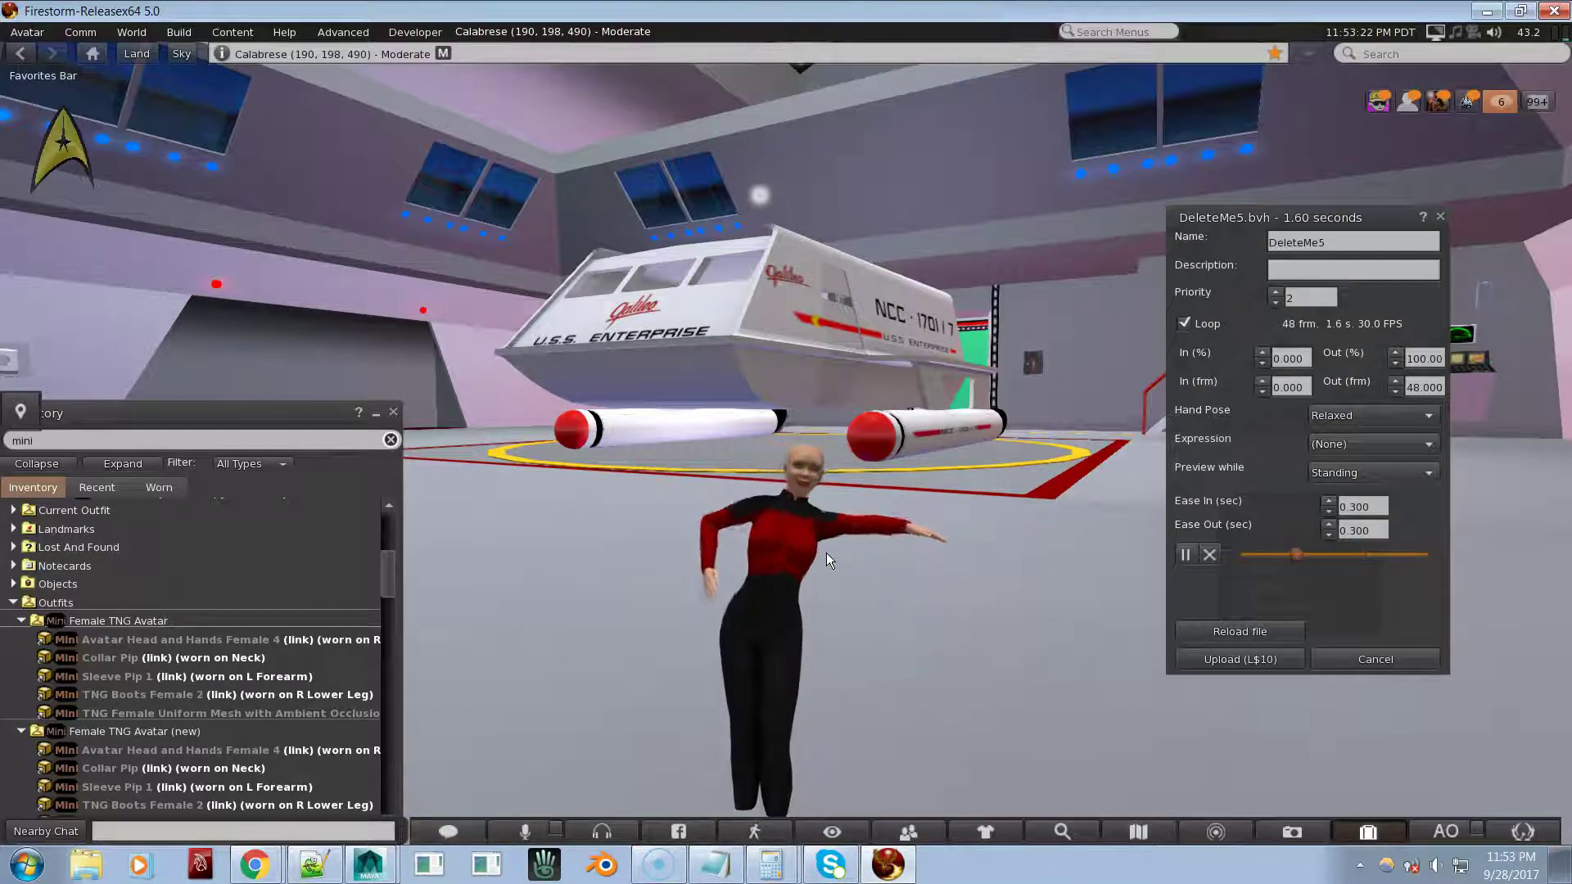
left_click(778, 542)
left_click(766, 542)
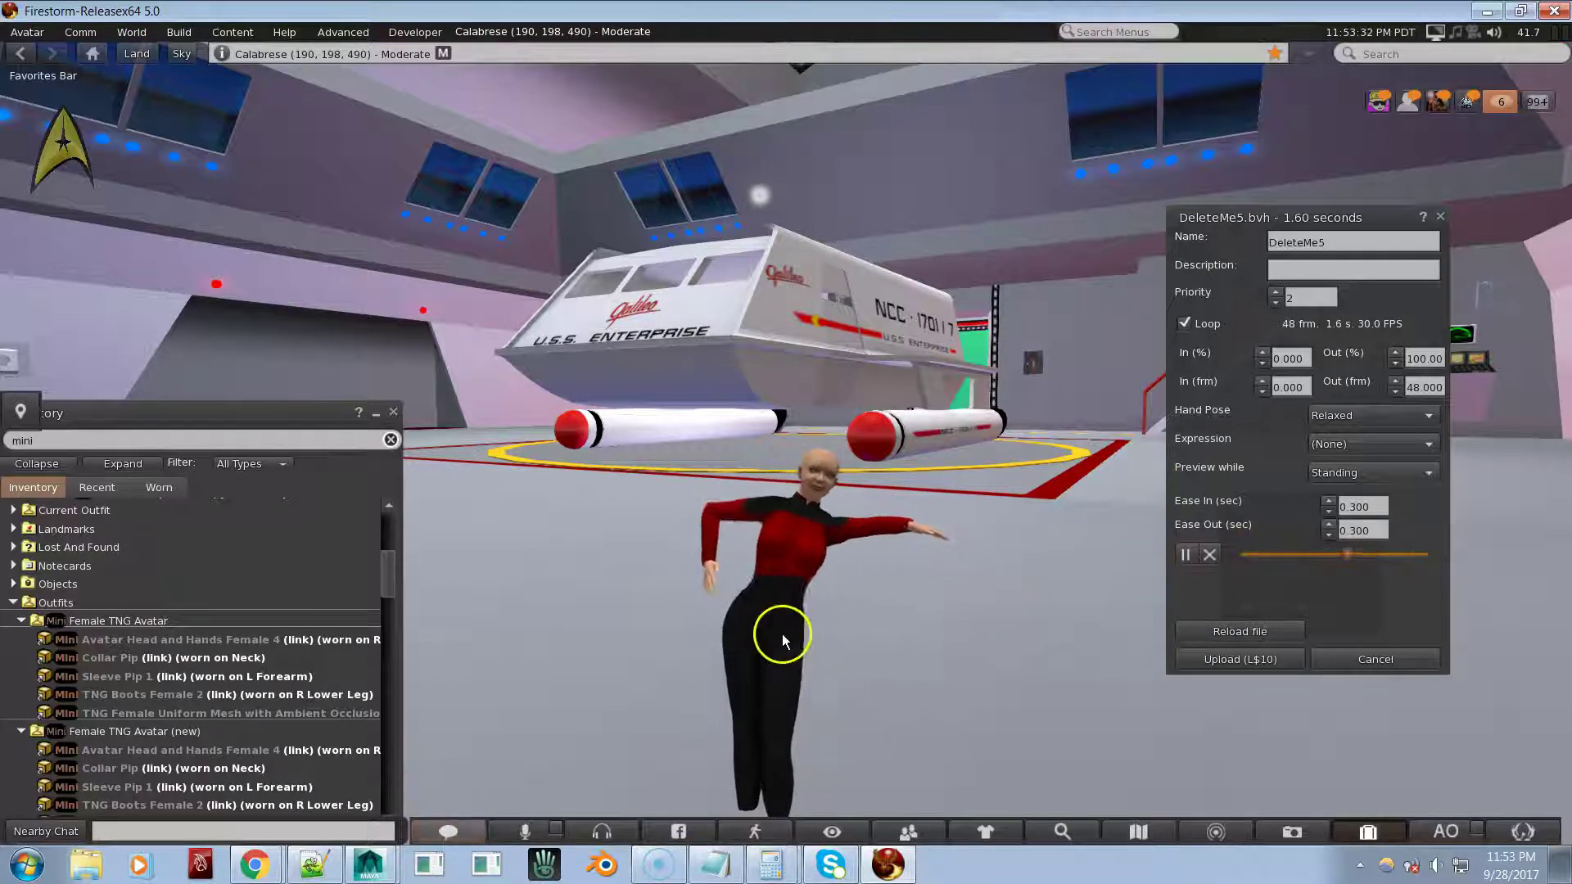
left_click(1212, 556)
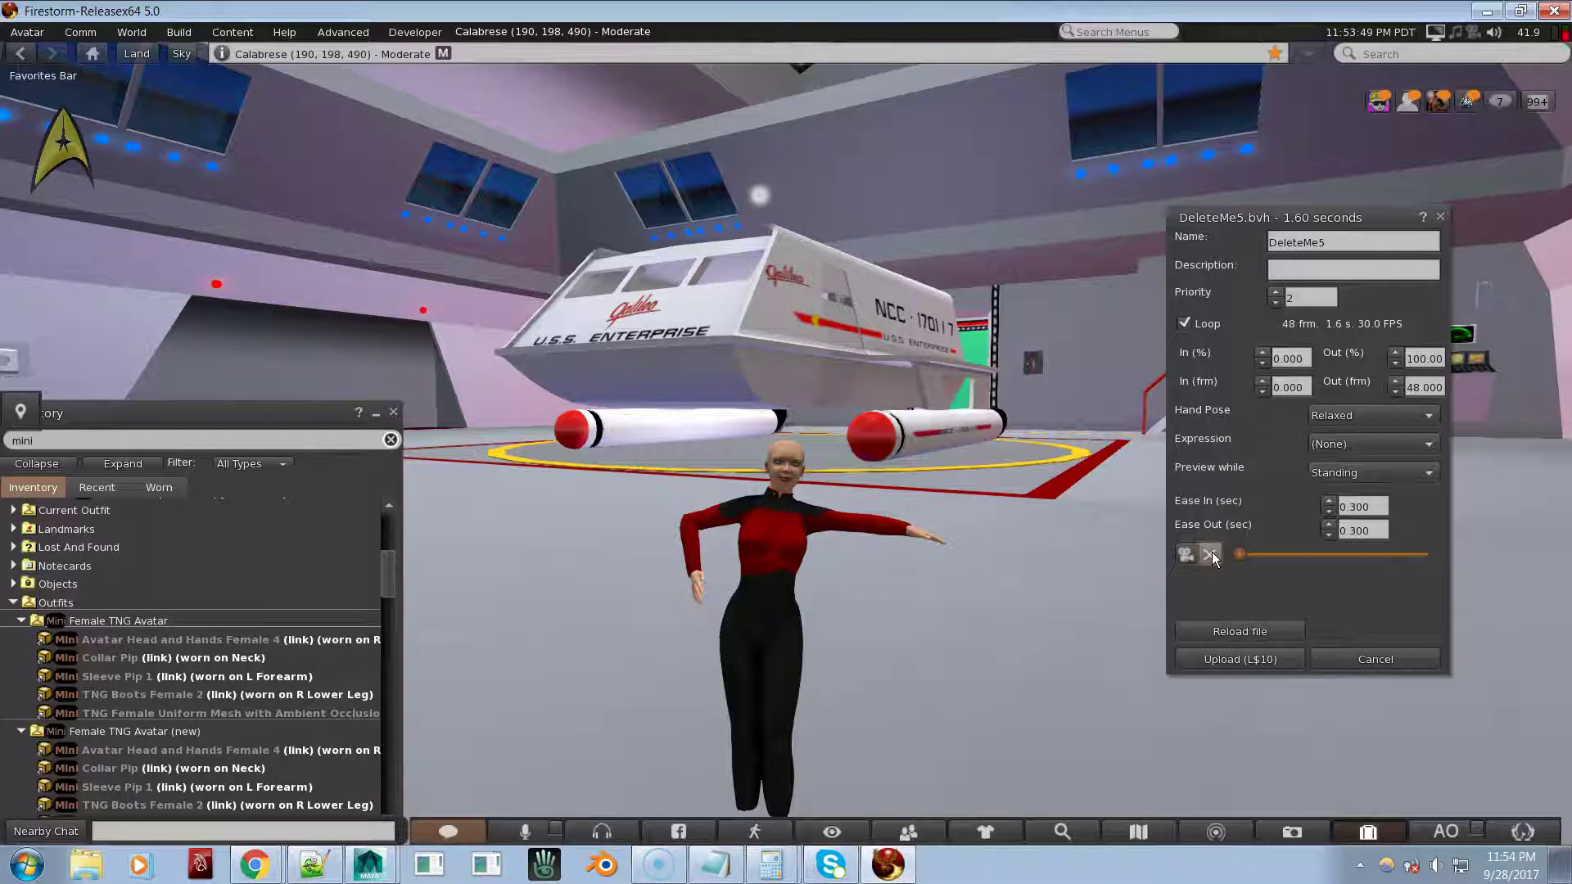
left_click_drag(993, 471, 917, 470)
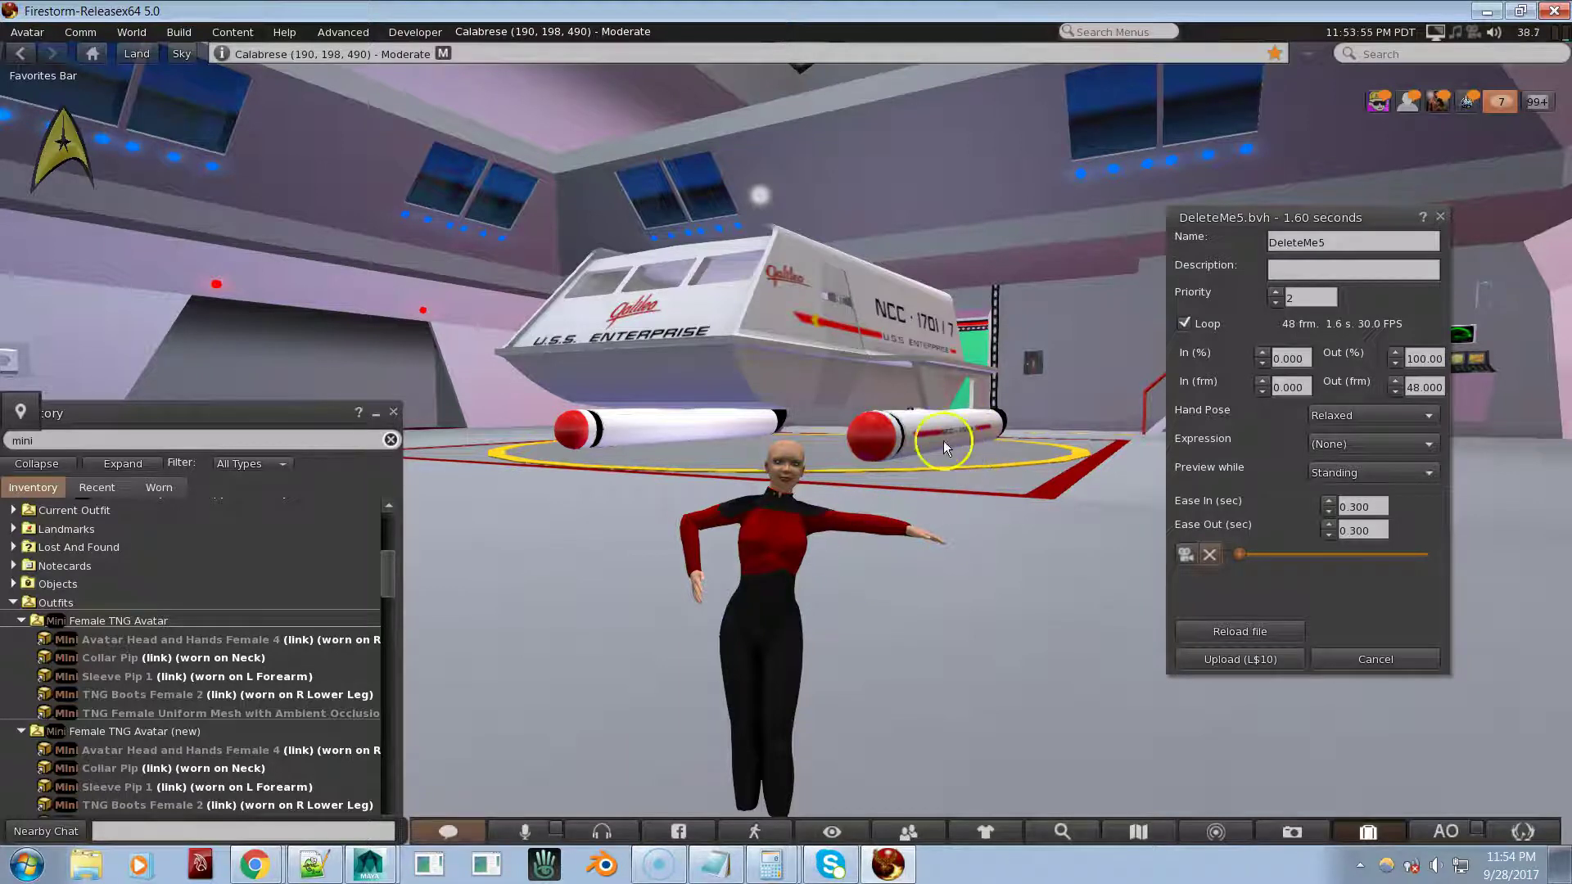
Step: In Maya, close the 1.5.5 exporter and export frames 1 to 48 with MayaStar Export to BVH 1.5.1, overwriting DeleteMe5.bvh
key("alt+Tab")
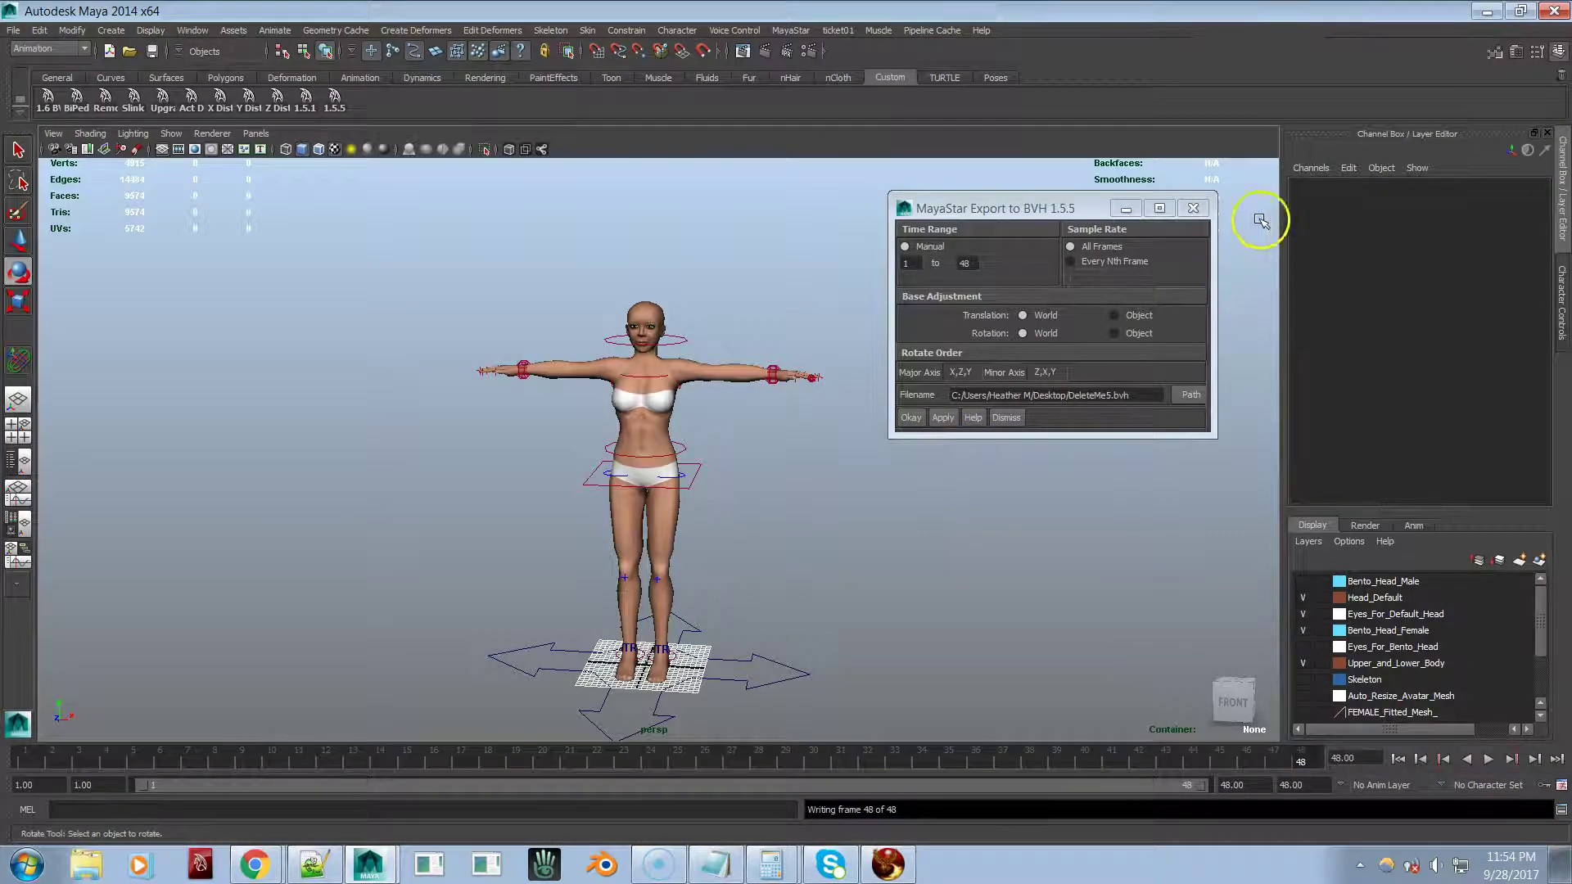
left_click(1193, 209)
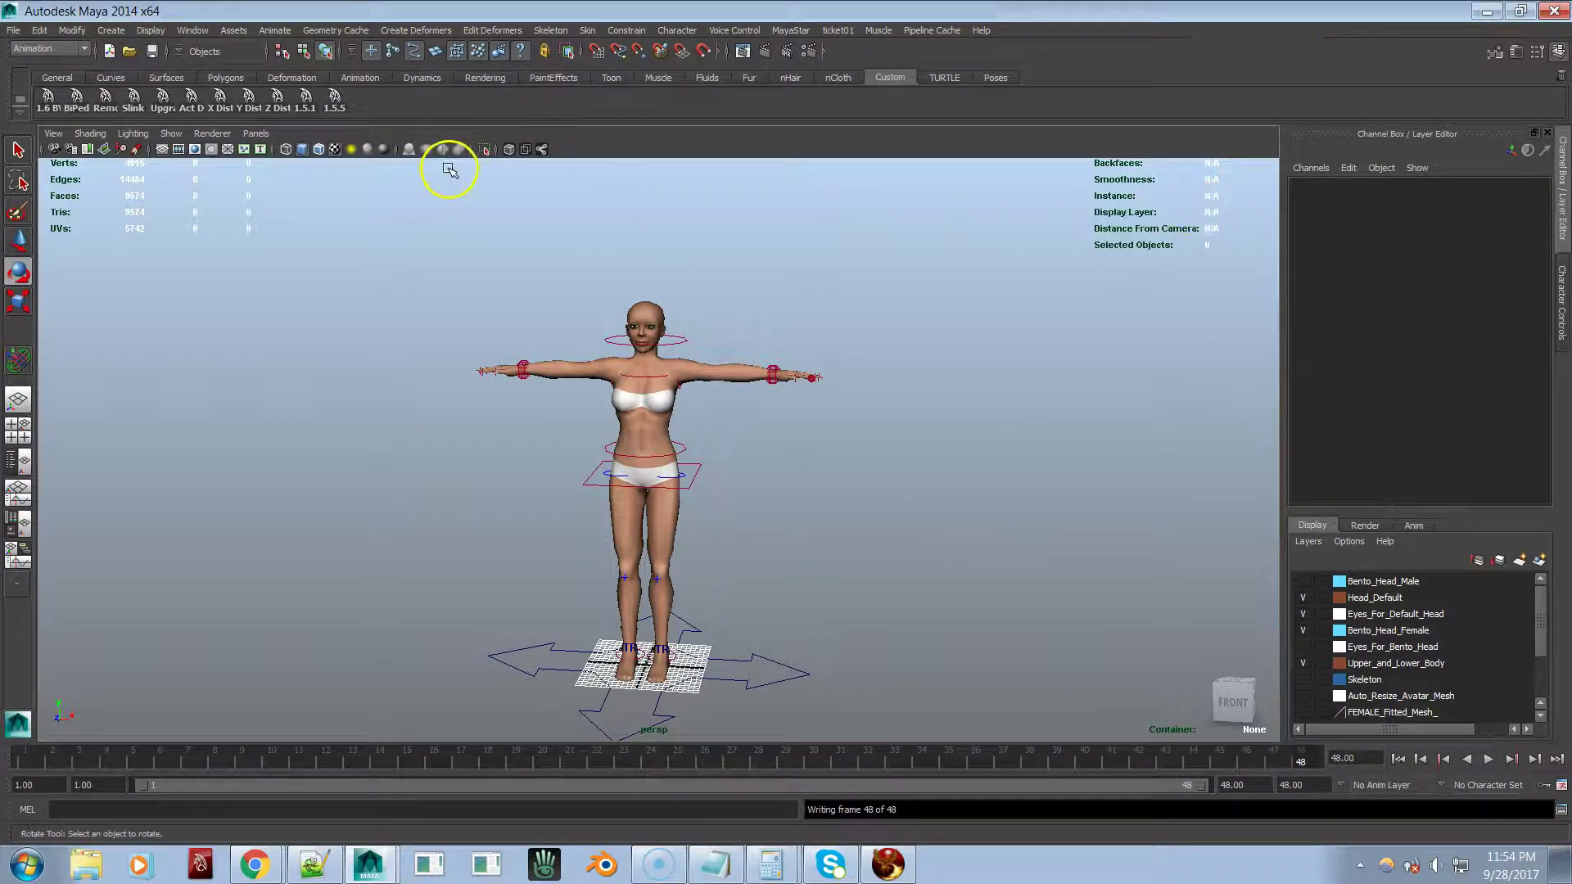
left_click(304, 100)
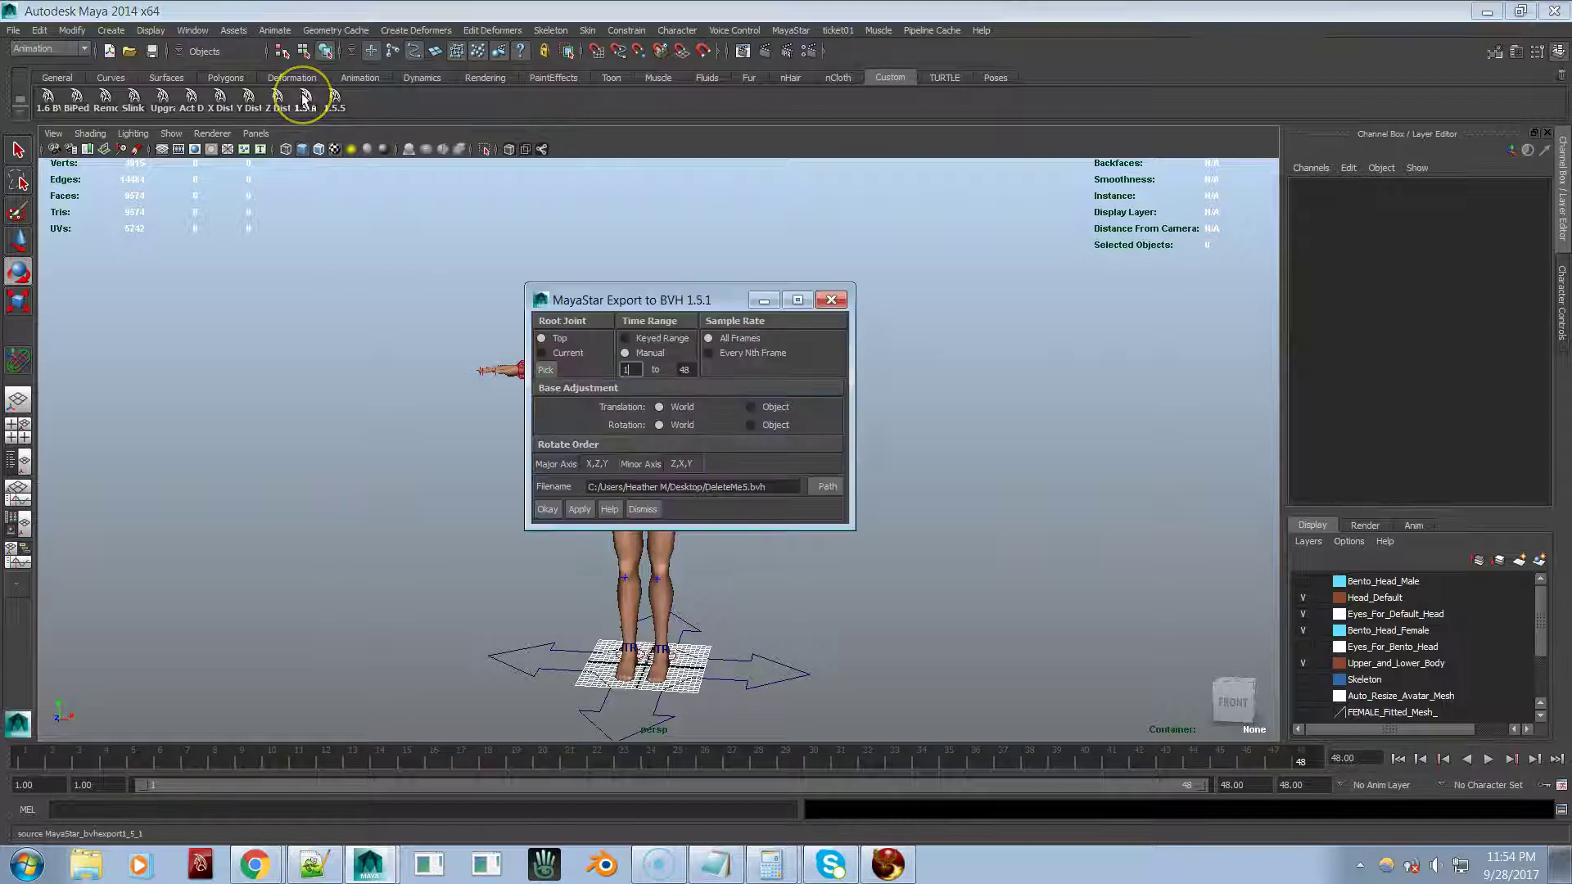
left_click_drag(622, 305, 846, 288)
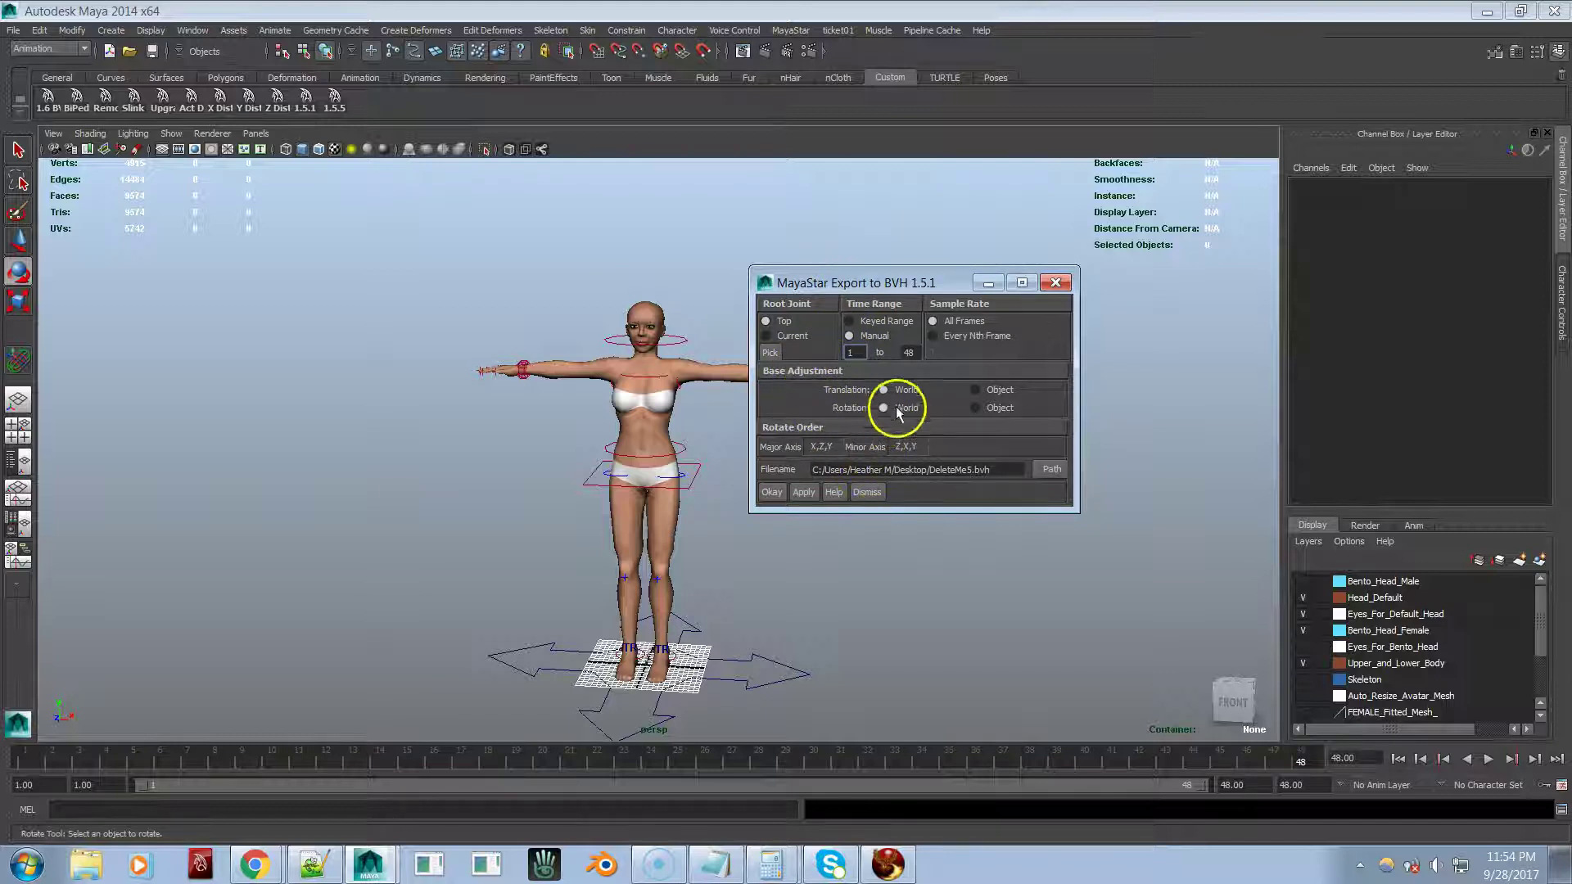
left_click(806, 494)
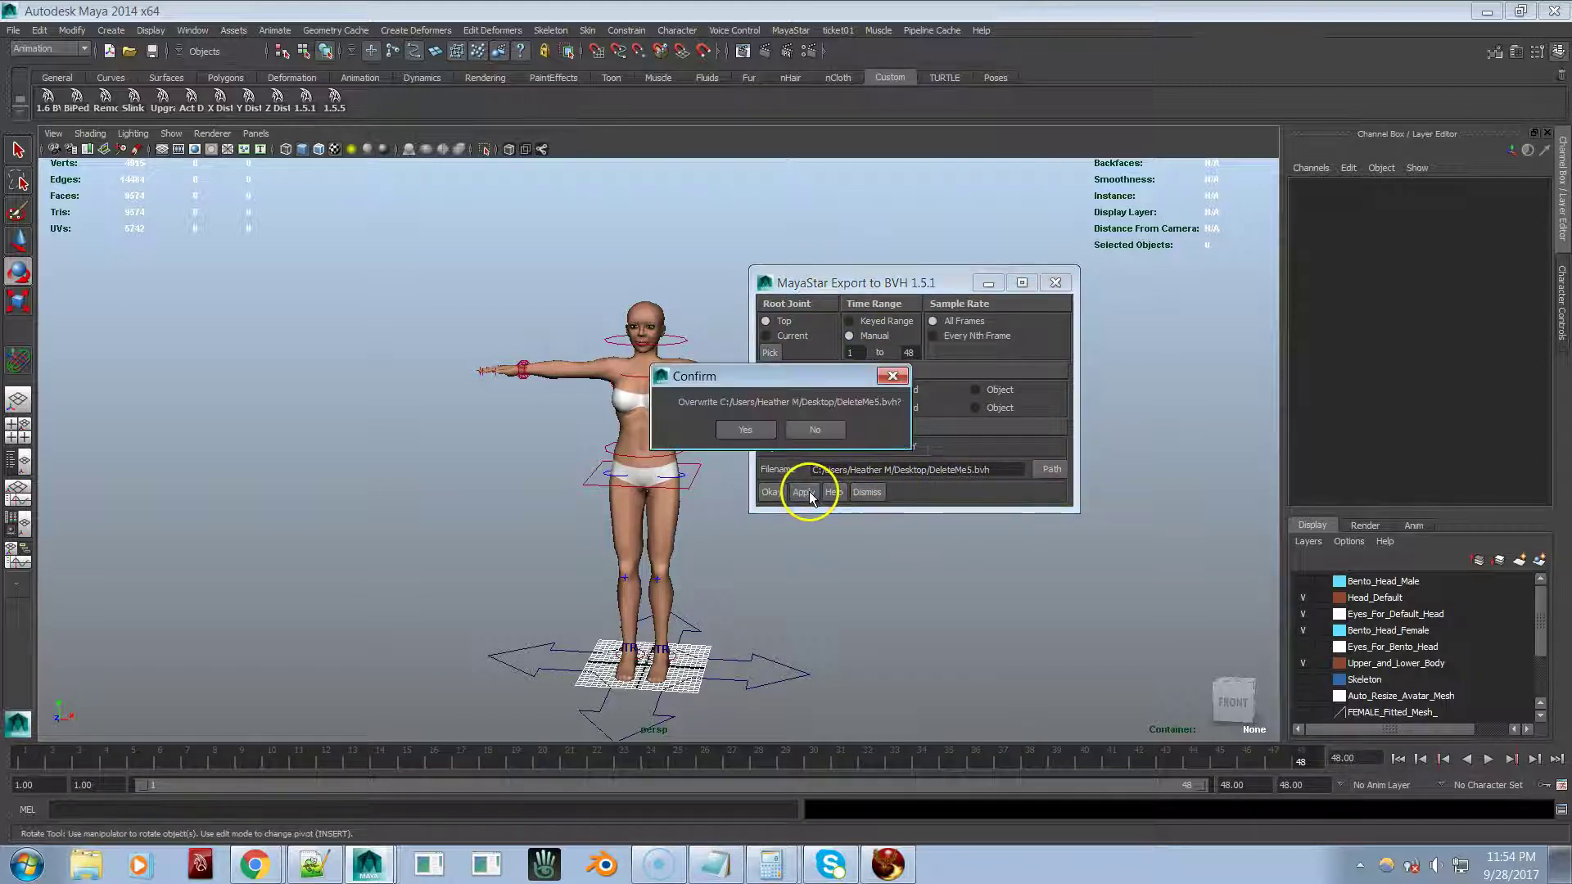
left_click(744, 430)
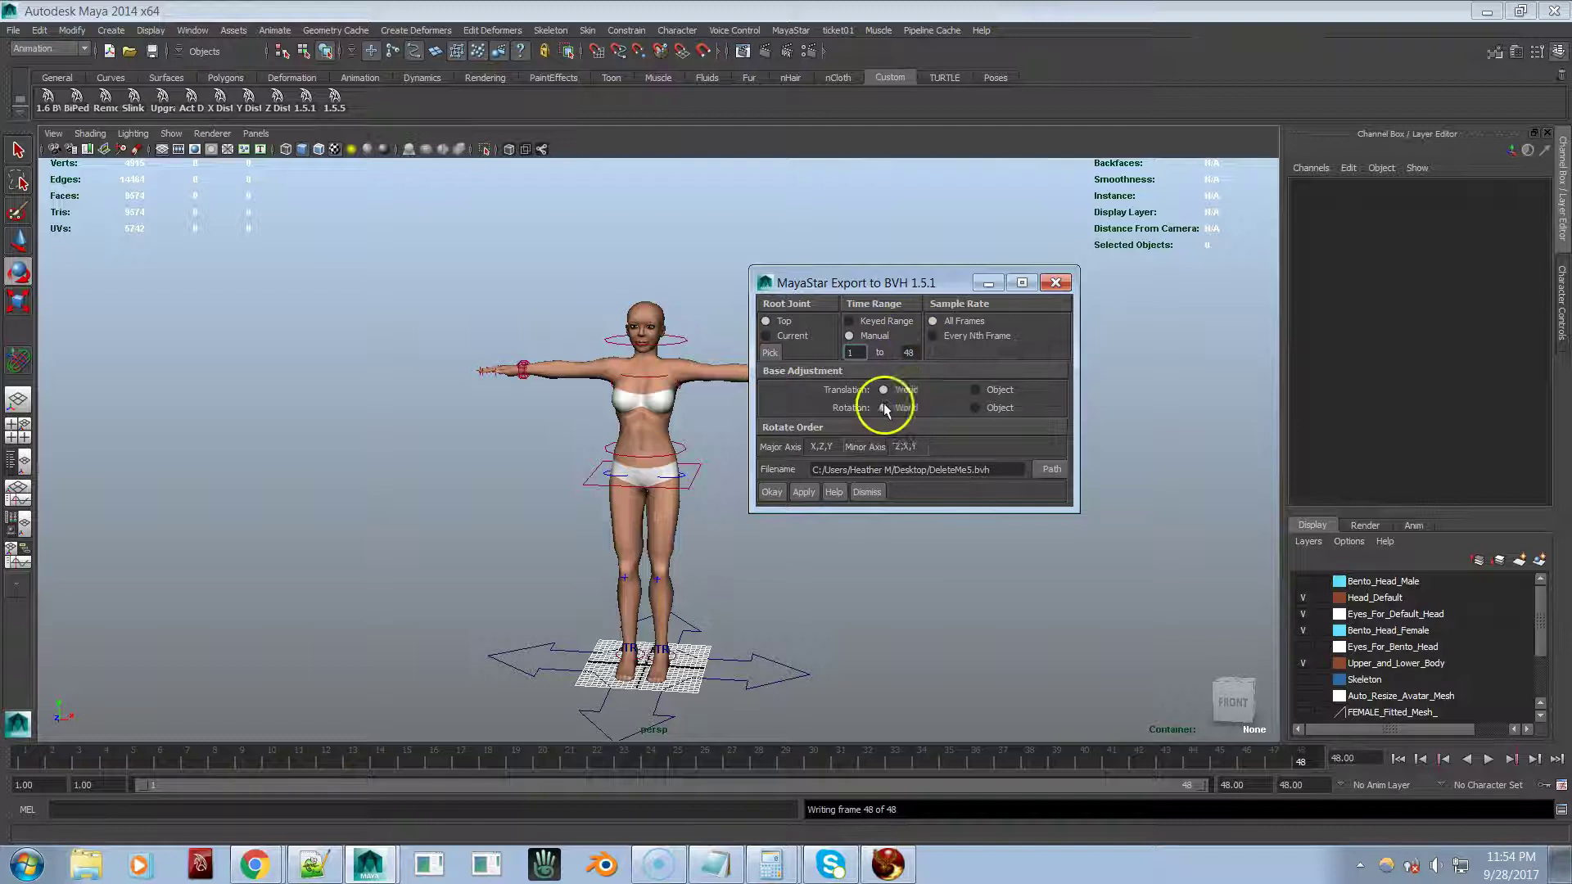
Step: In Firestorm, reload the DeleteMe5 file, play its preview on the avatar and stop playback
key("alt+Tab")
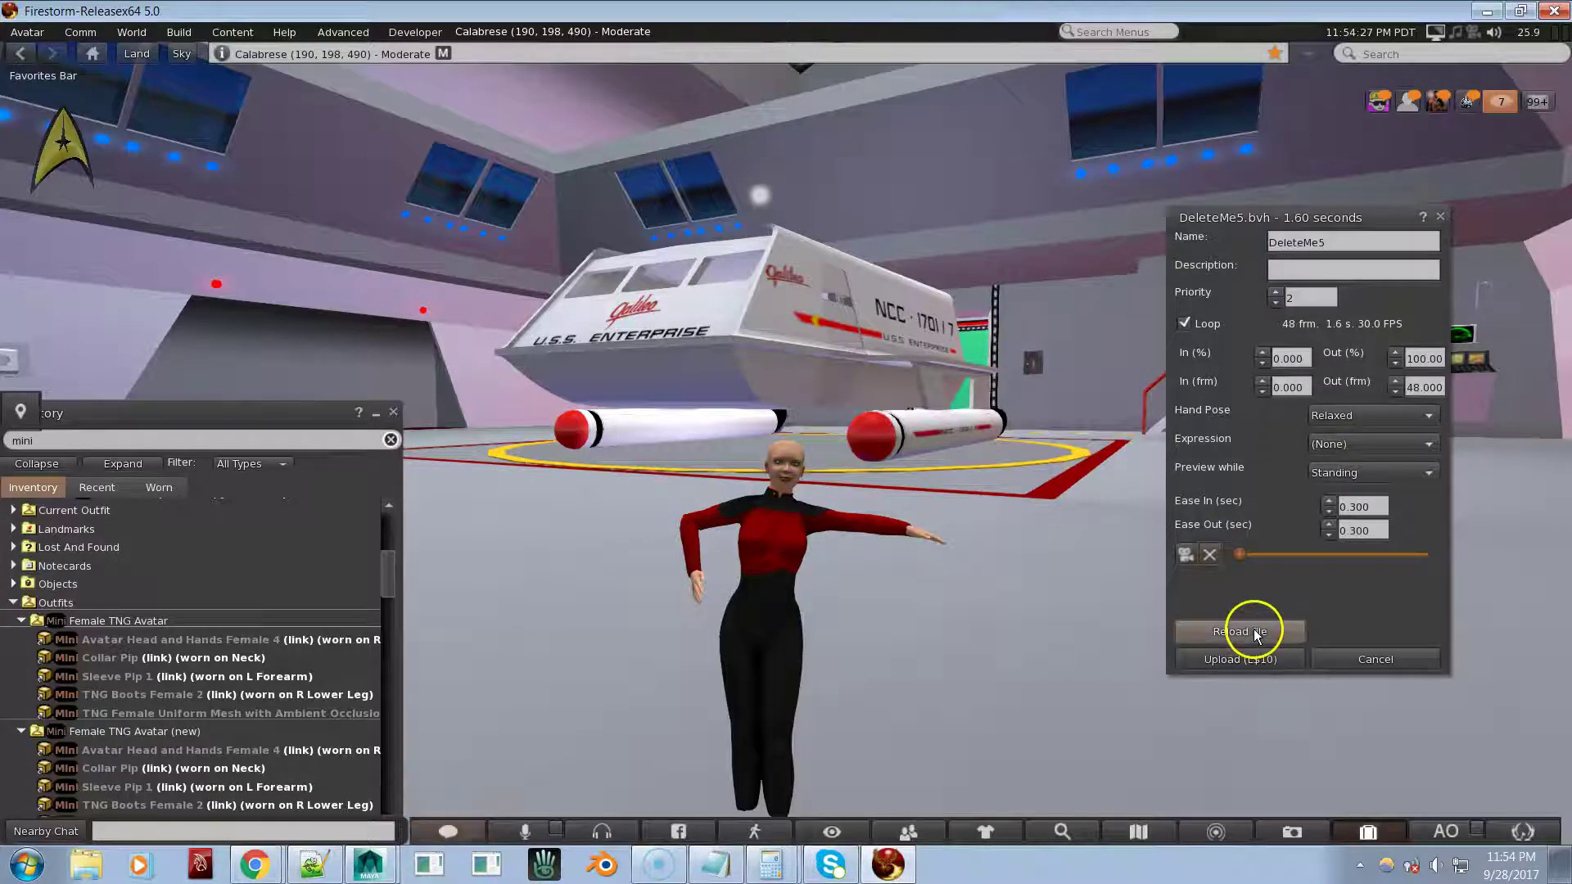
left_click(1239, 631)
left_click(1187, 555)
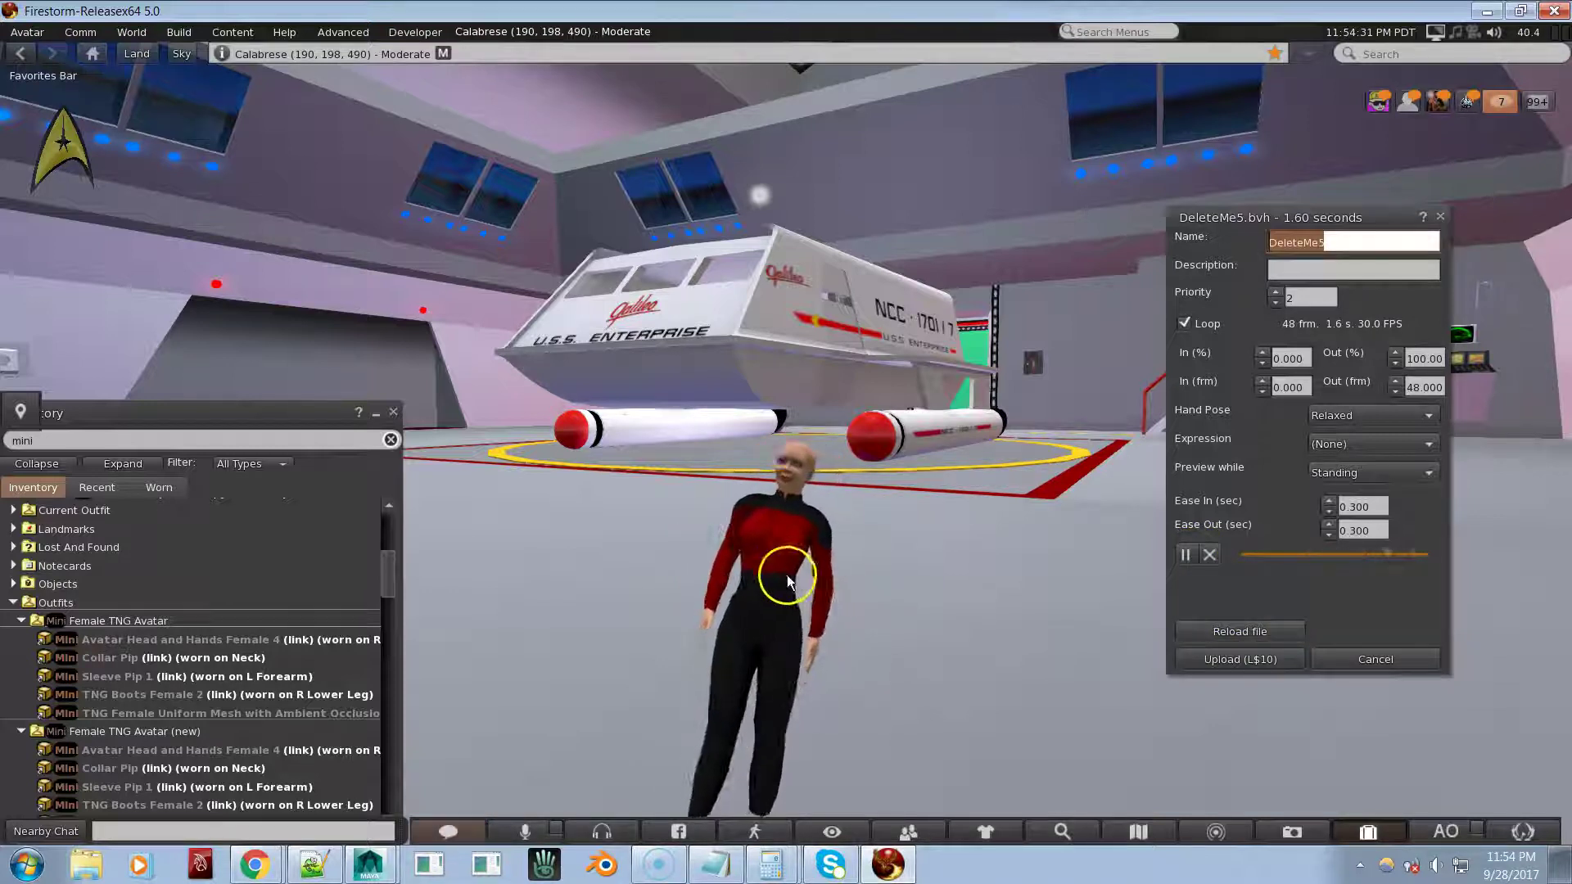
left_click(1211, 556)
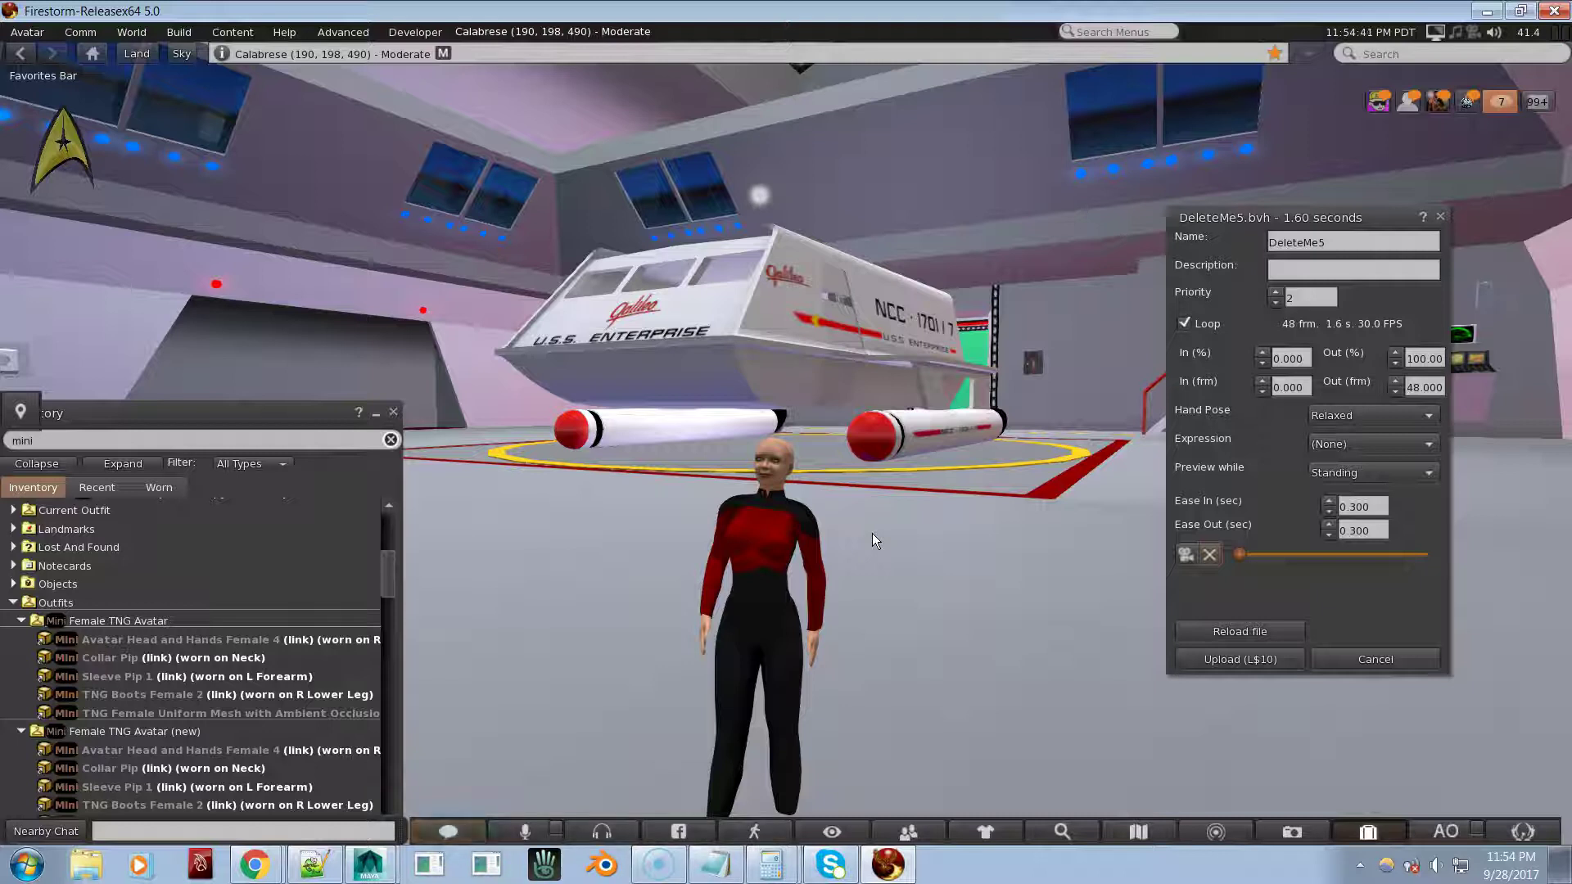
left_click(863, 540)
left_click(1113, 570)
left_click(923, 610)
Step: In Maya, replace the 1.5.1 exporter with Export to BVH 1.5 and export manual frames 1 to 48 from the top root joint, overwriting DeleteMe5.bvh
key("alt+Tab")
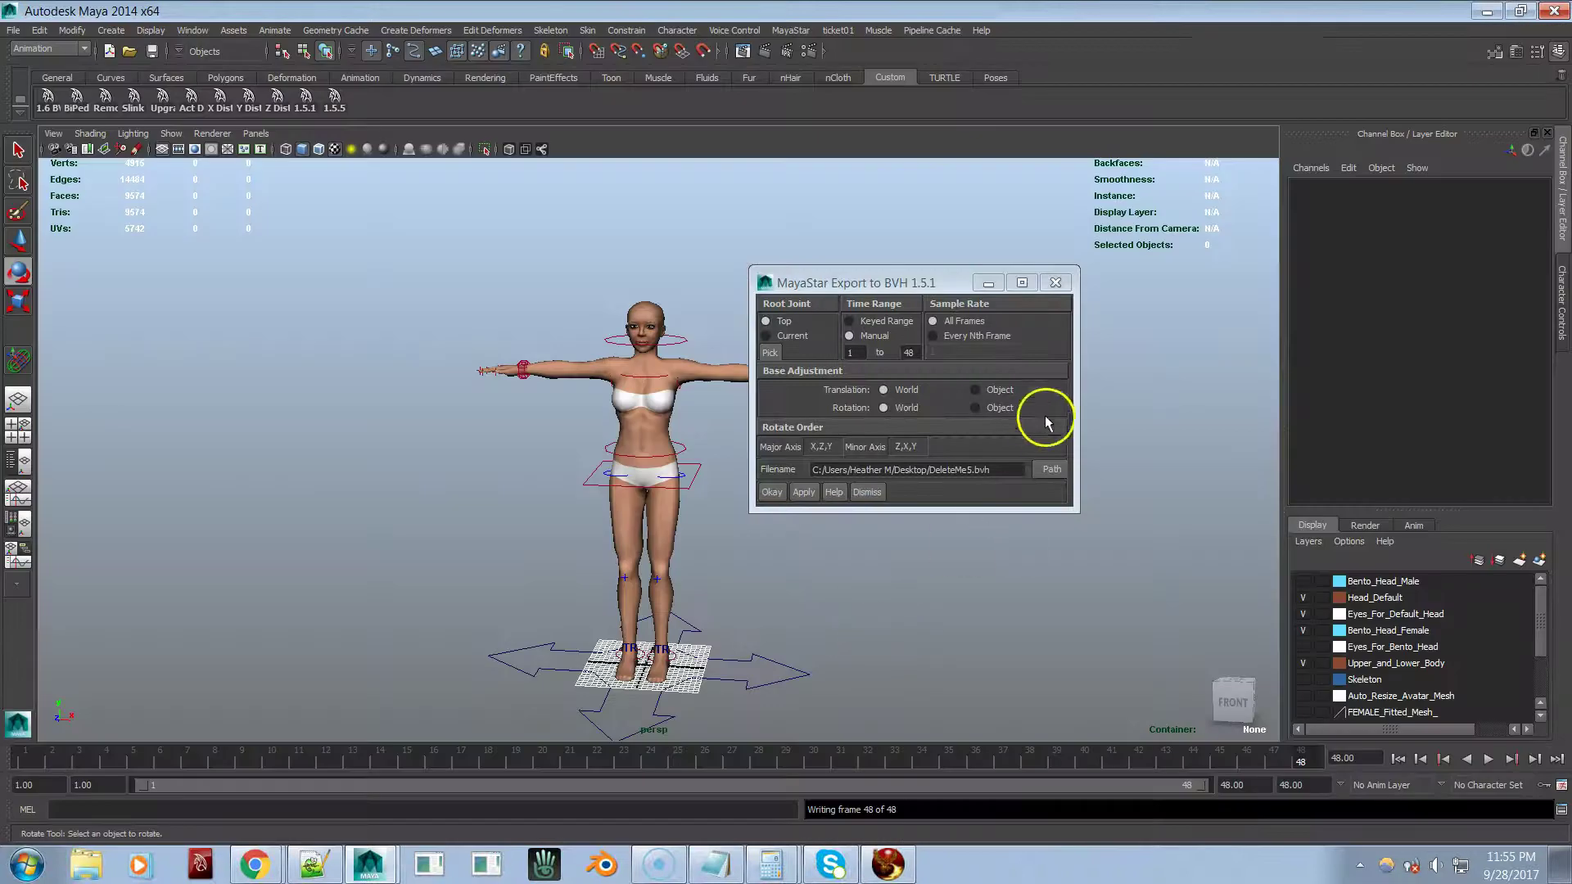
left_click(1055, 282)
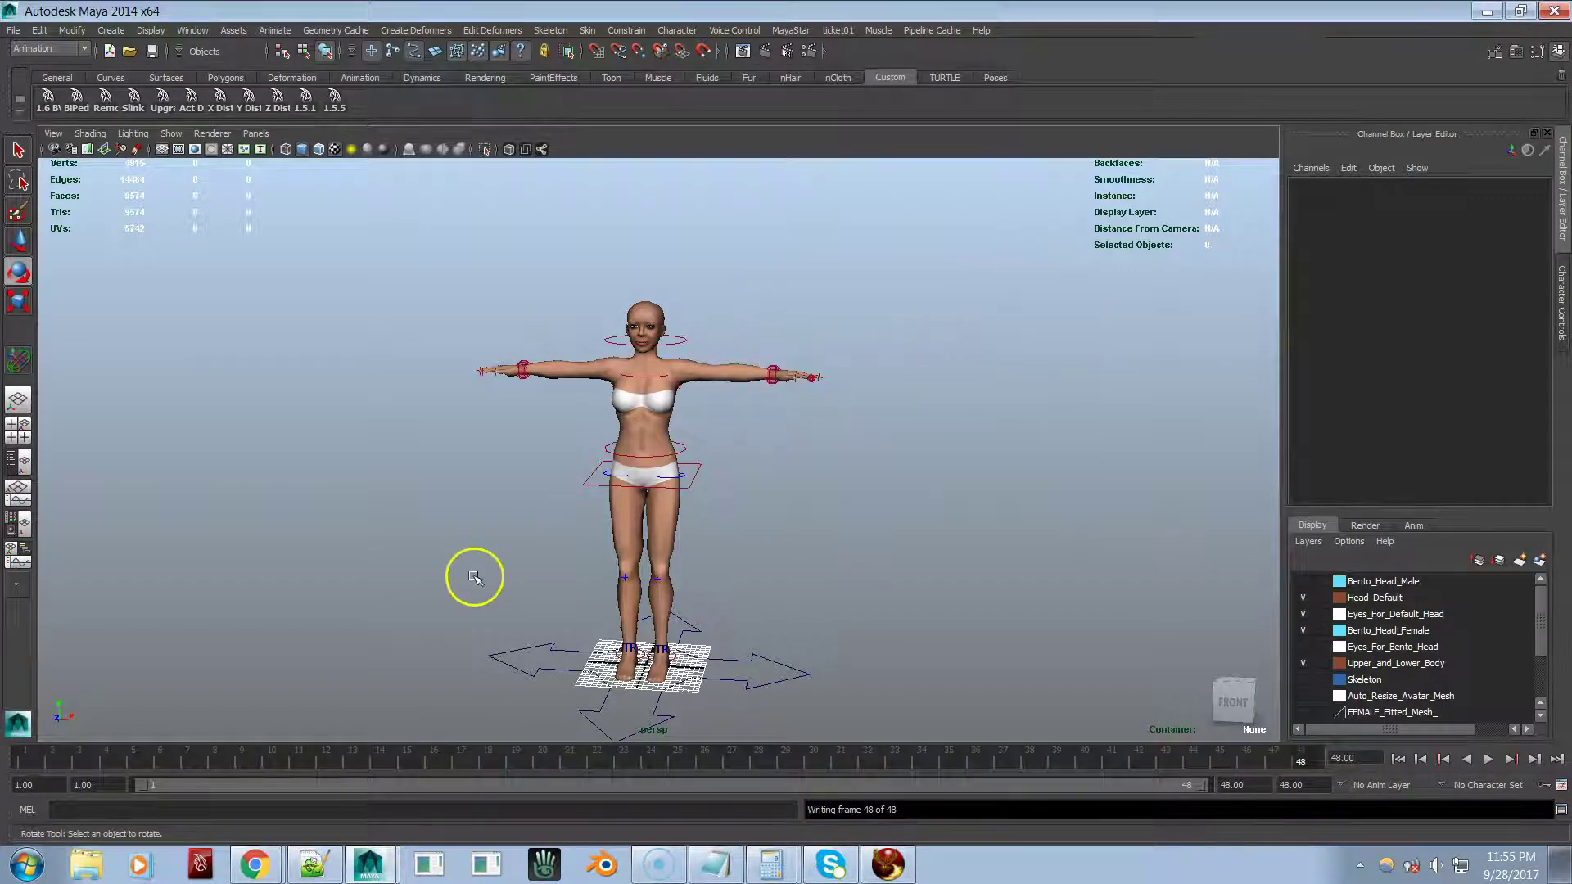
key("g")
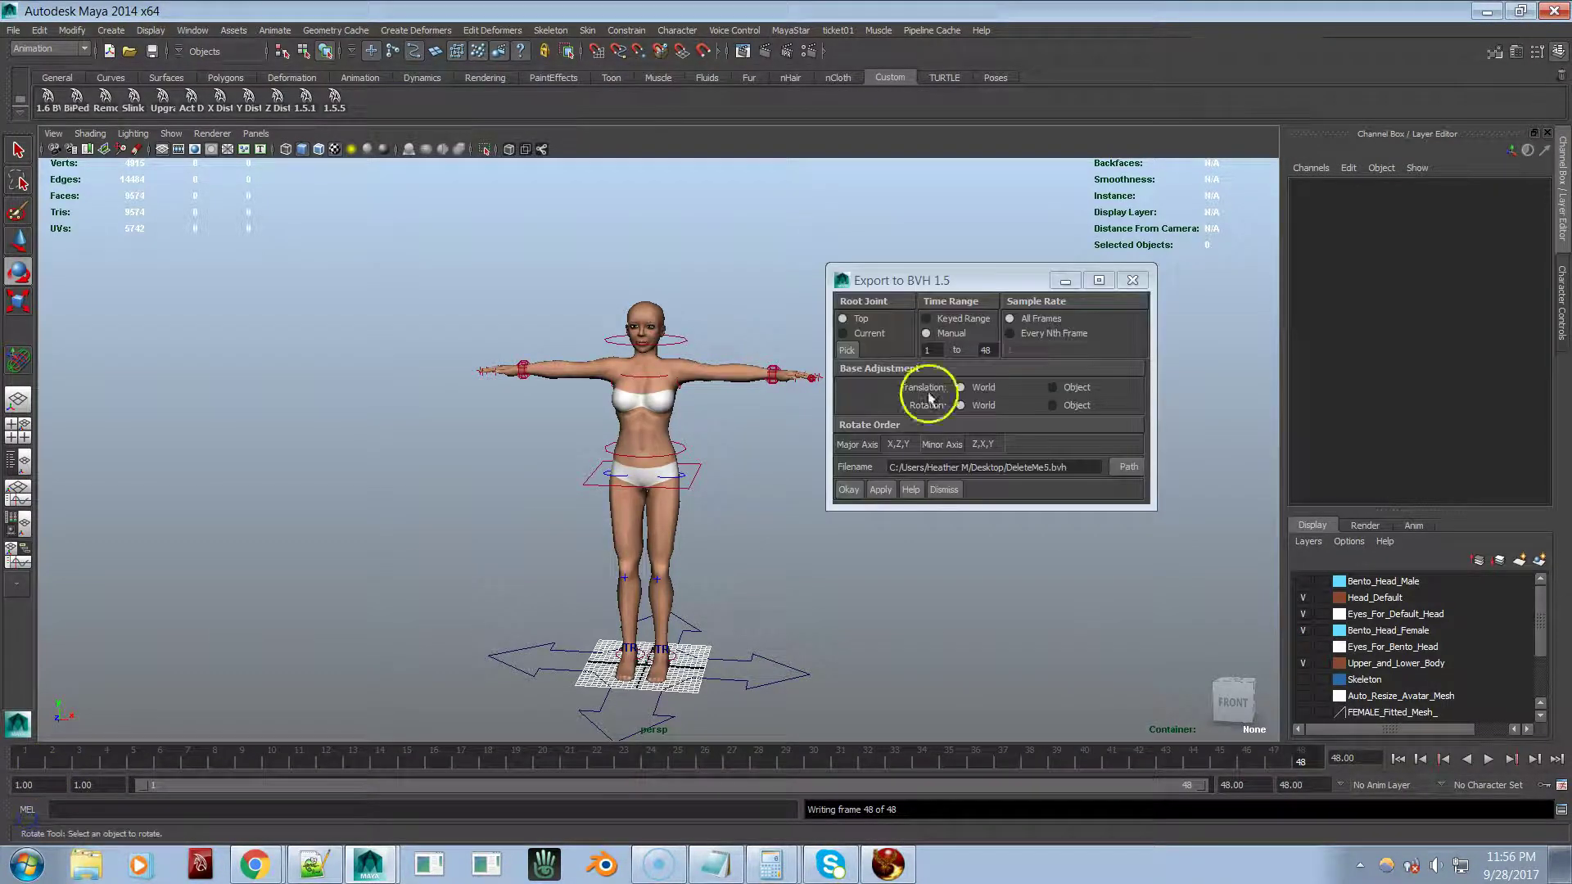
left_click(867, 331)
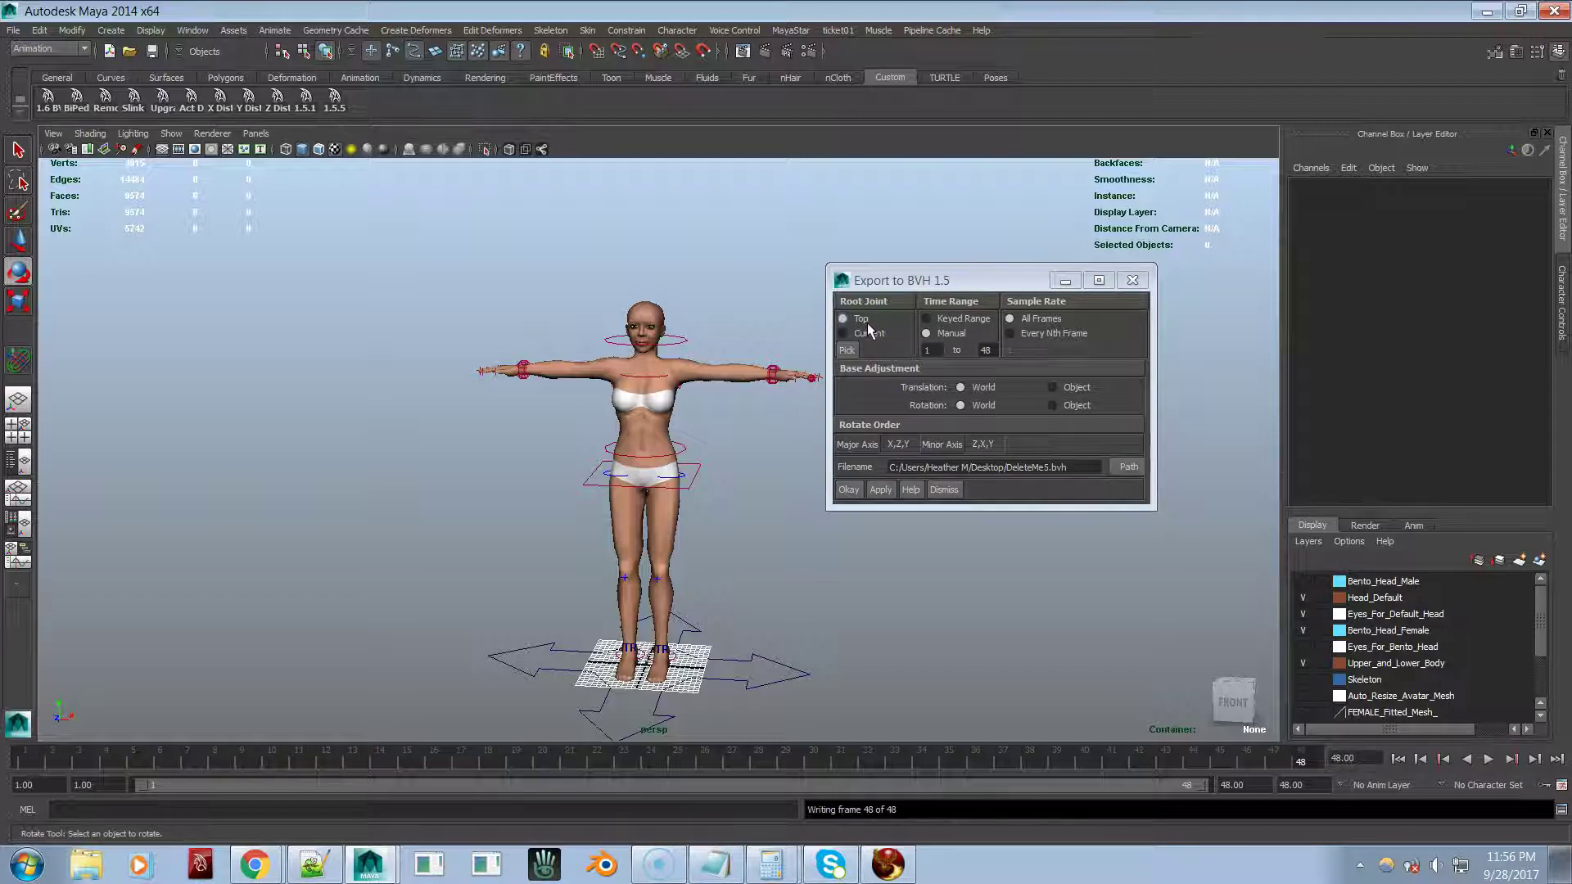
left_click(927, 319)
left_click(944, 332)
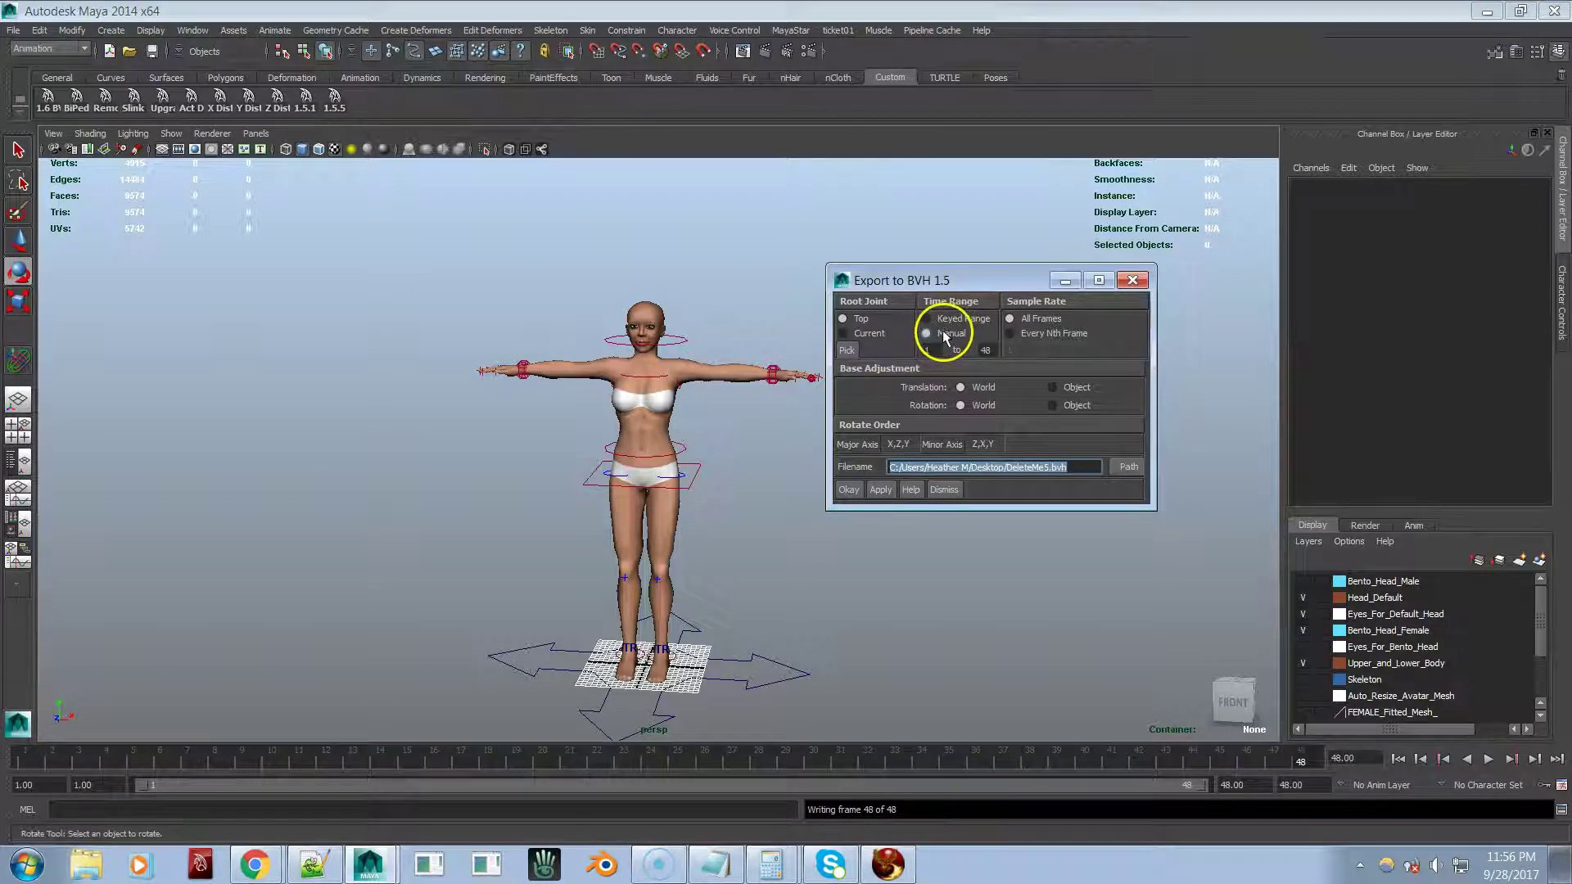
left_click(943, 324)
left_click(930, 334)
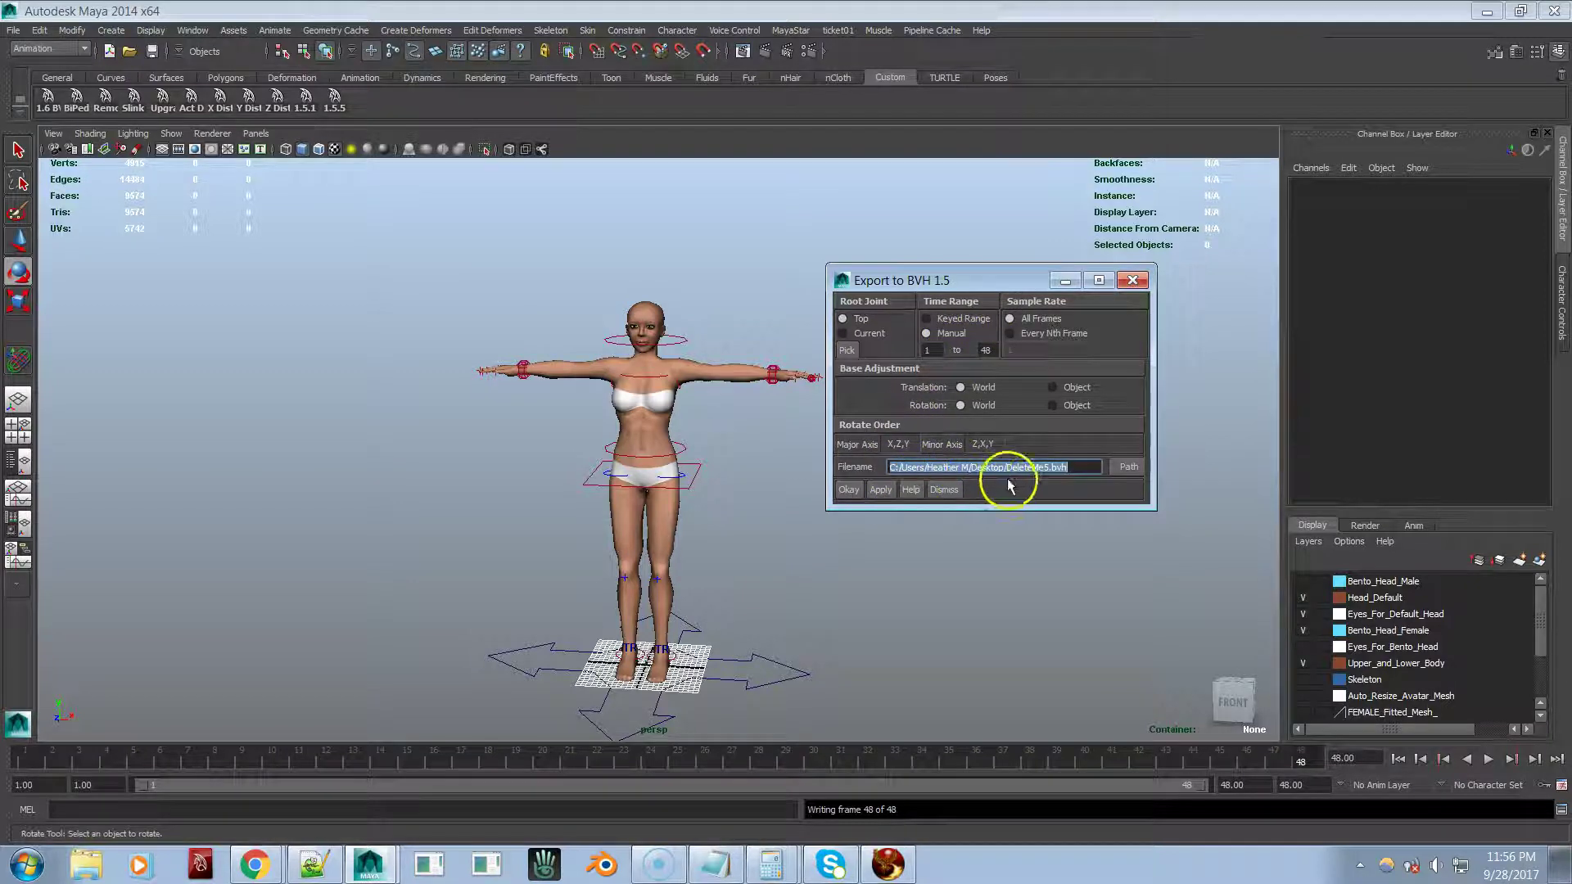
left_click(886, 493)
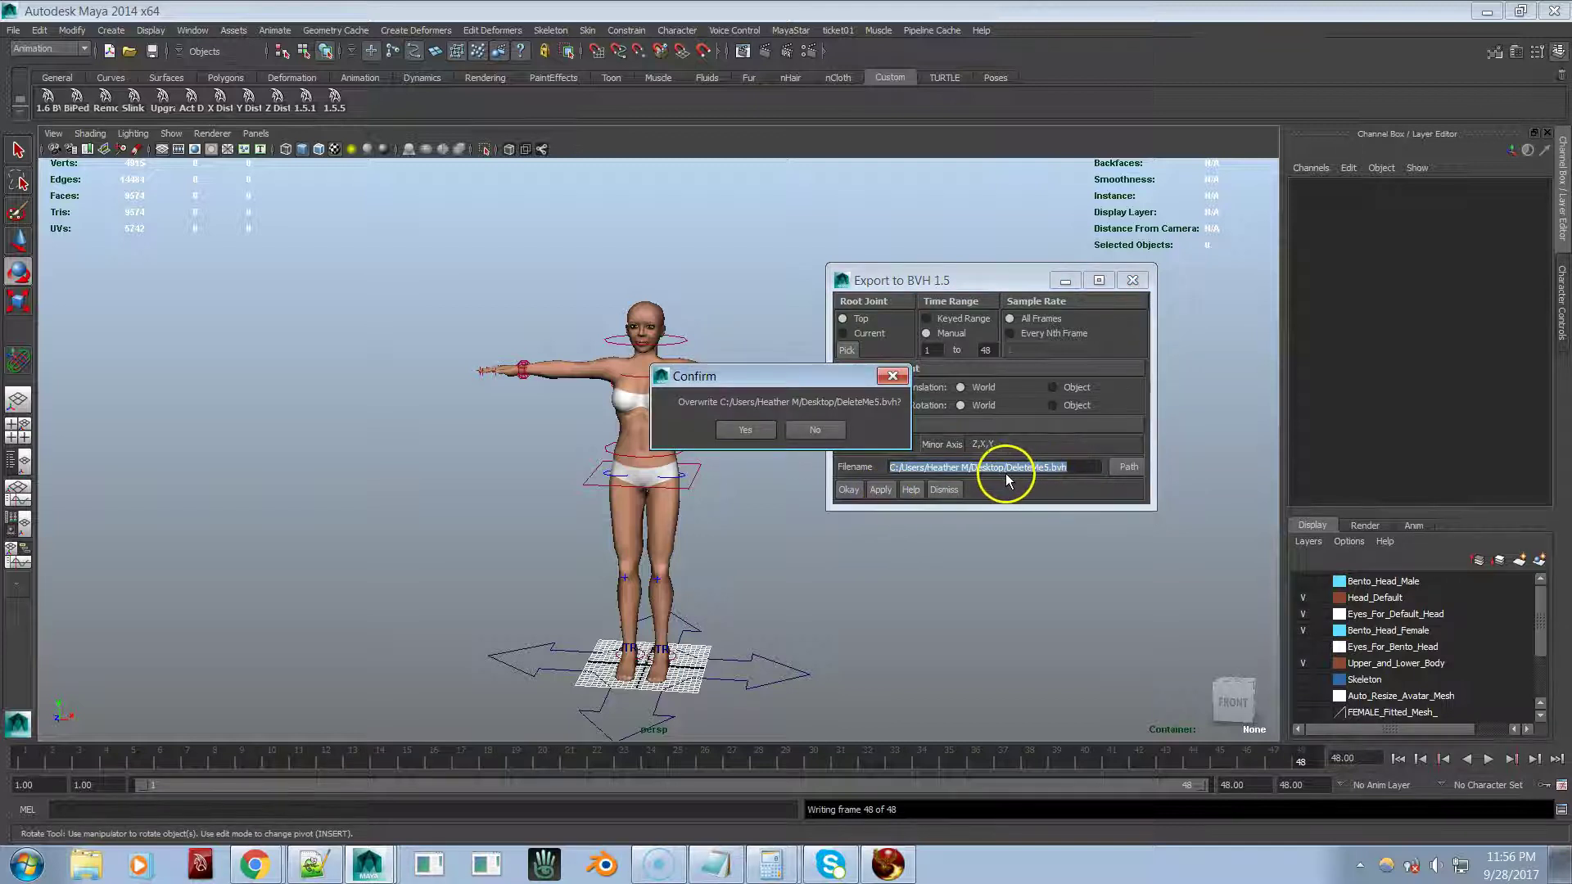
left_click(742, 429)
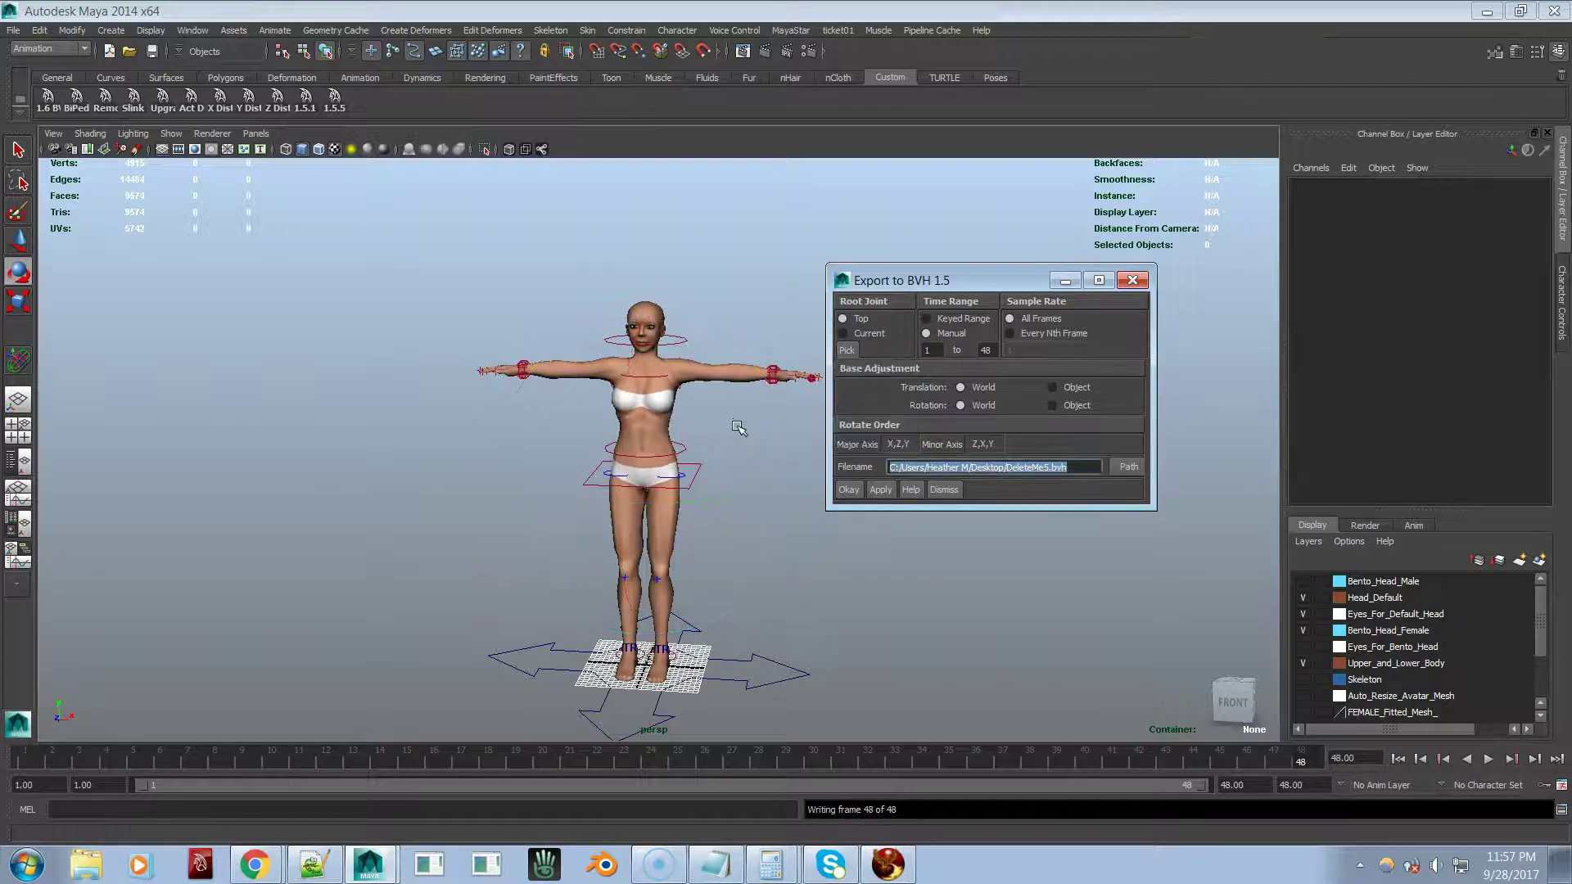
Step: In Firestorm, try to reload the DeleteMe5 file exported with BVH 1.5
key("alt+Tab")
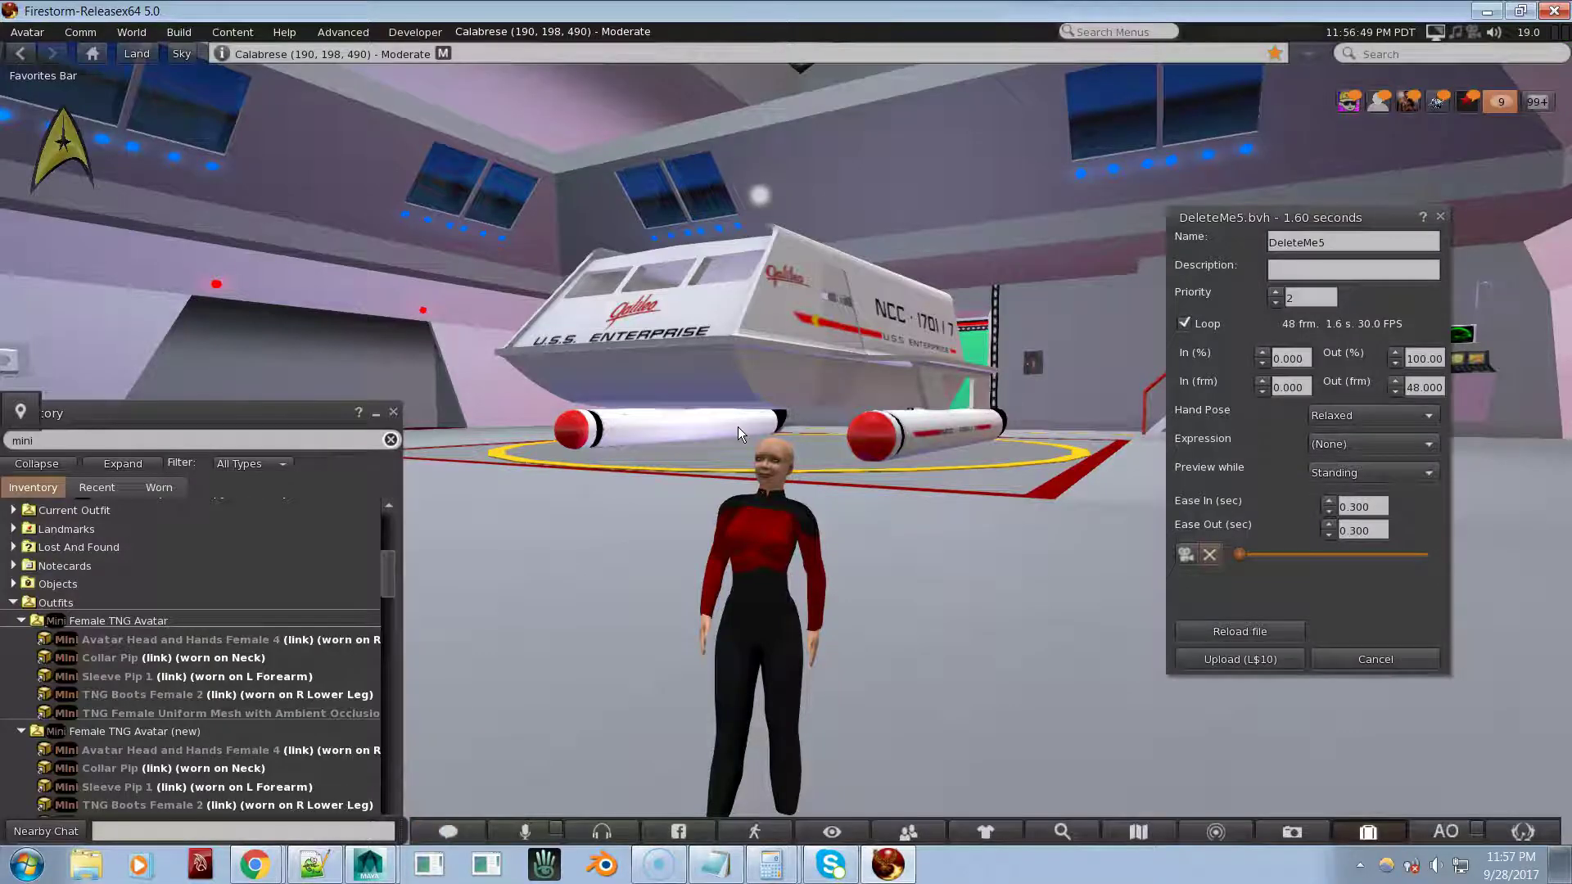
left_click(1220, 634)
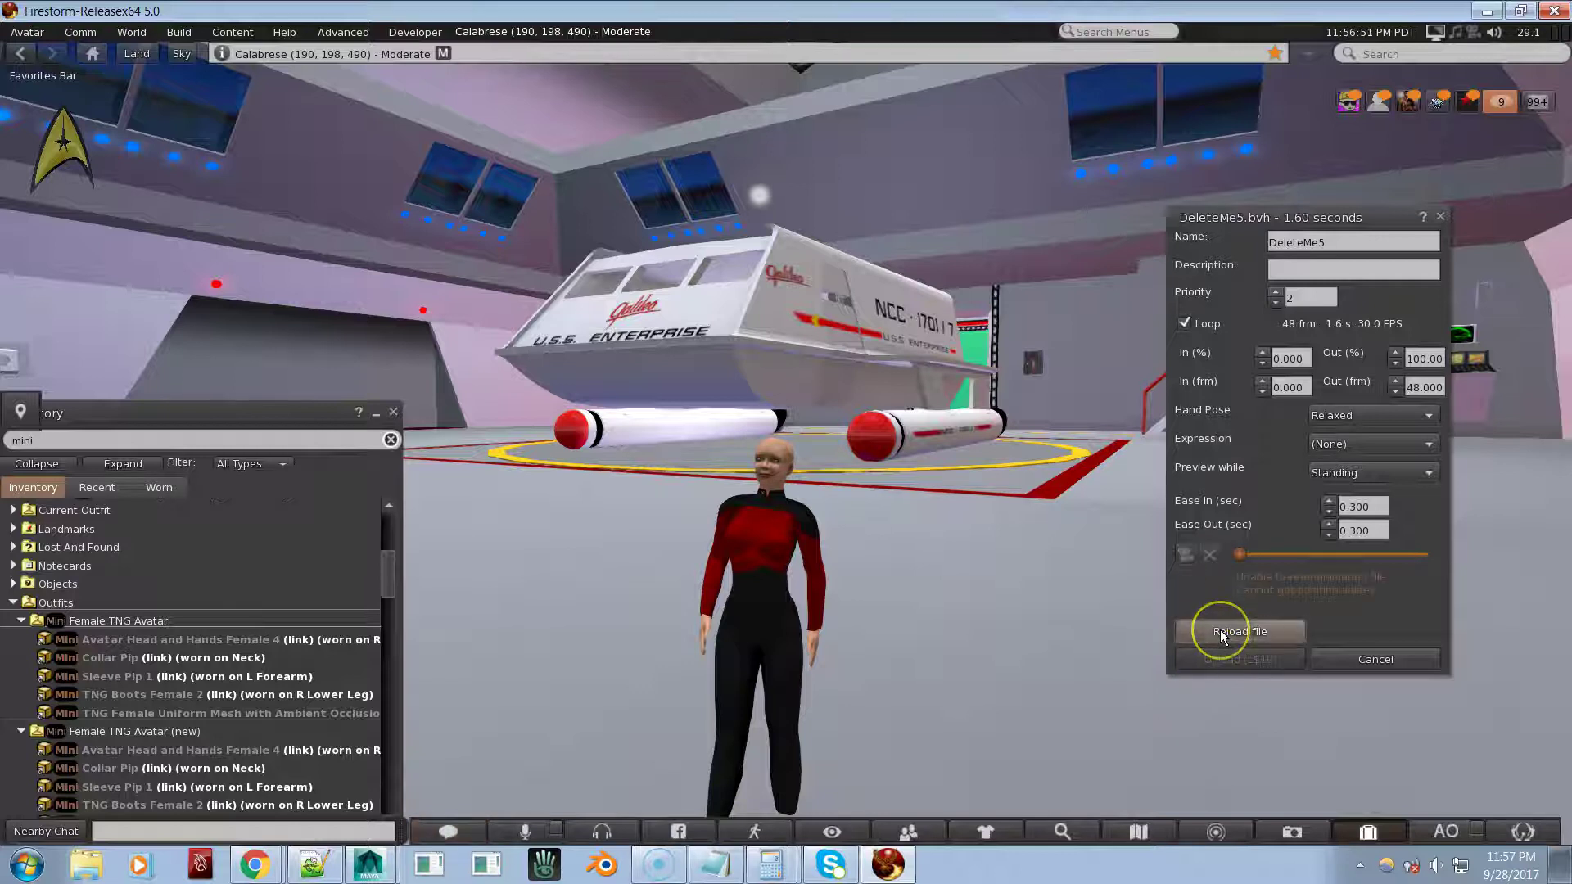
left_click(1281, 600)
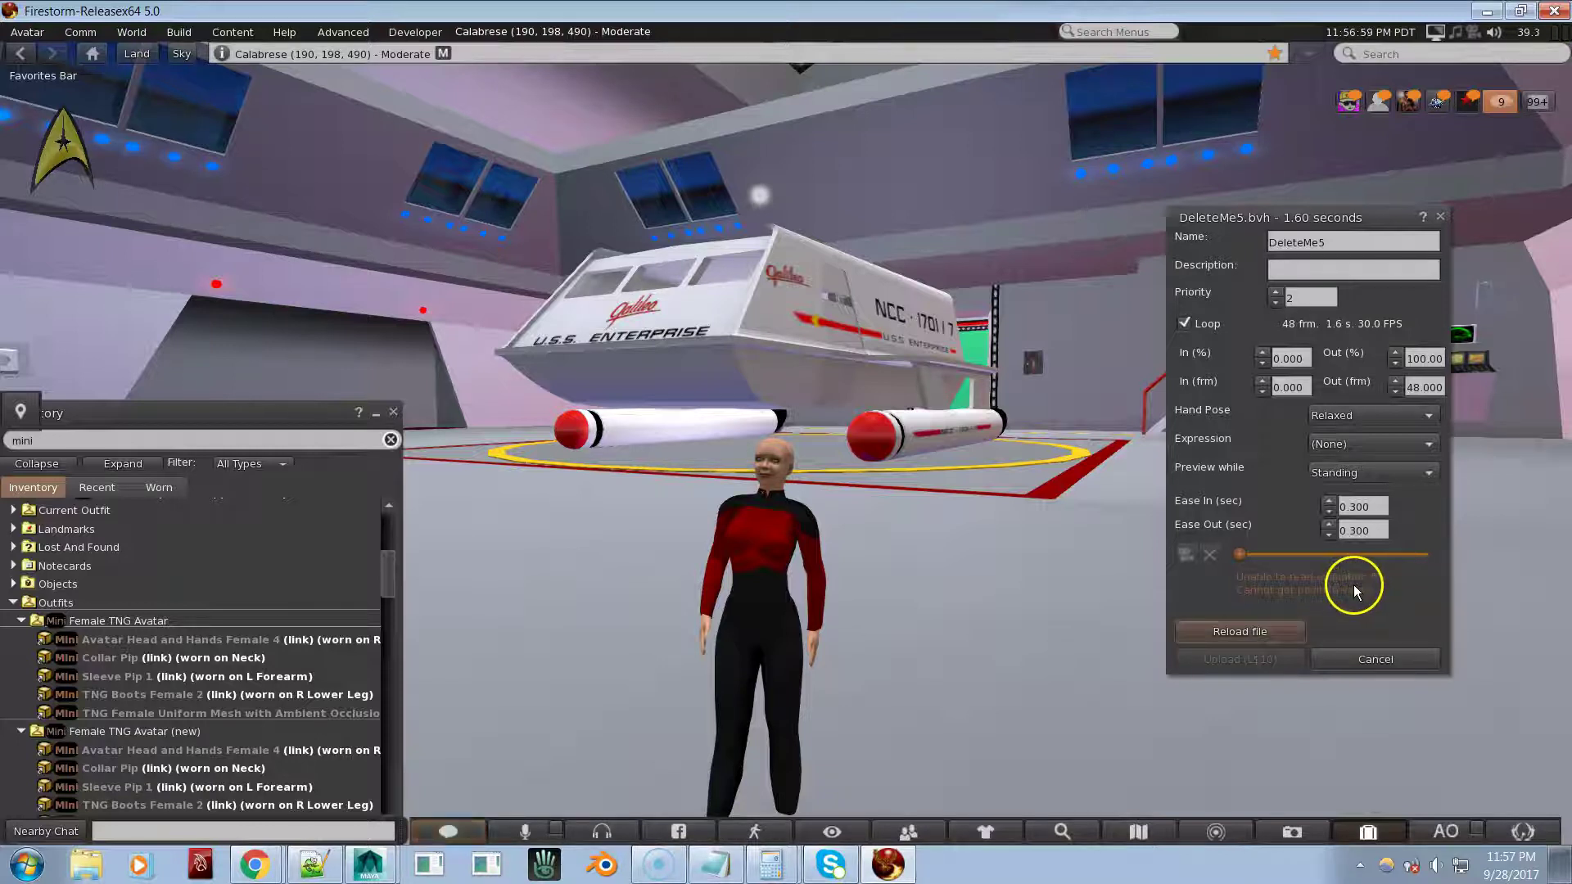
Step: In Maya, rotate the hips effector to about 14.5° around Z at frame 24 and set a key
key("alt+Tab")
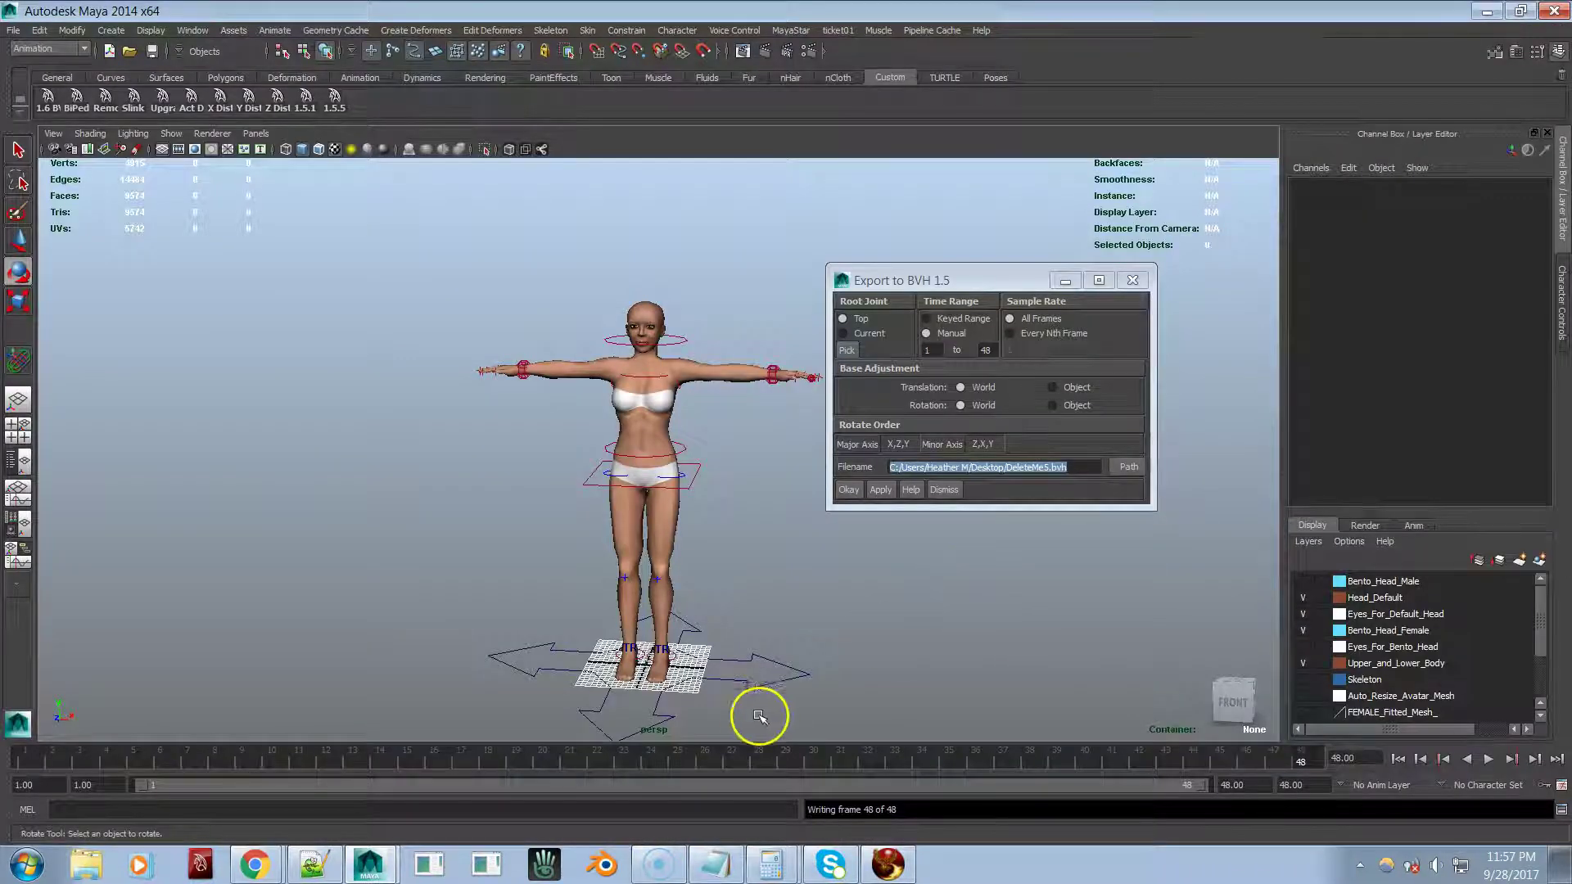
left_click(695, 476)
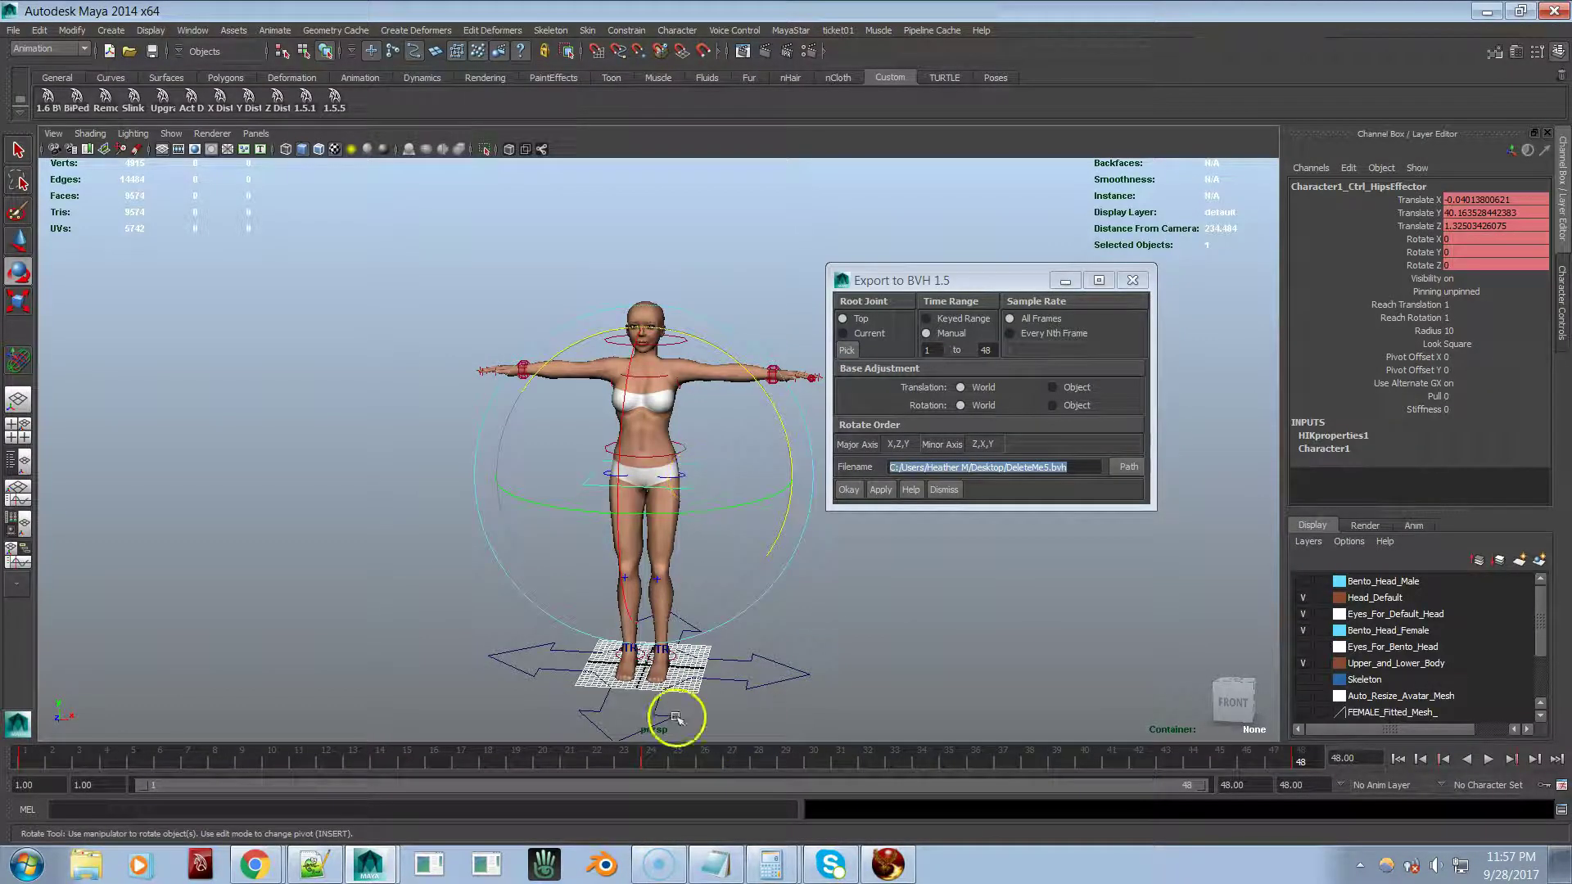
left_click(655, 757)
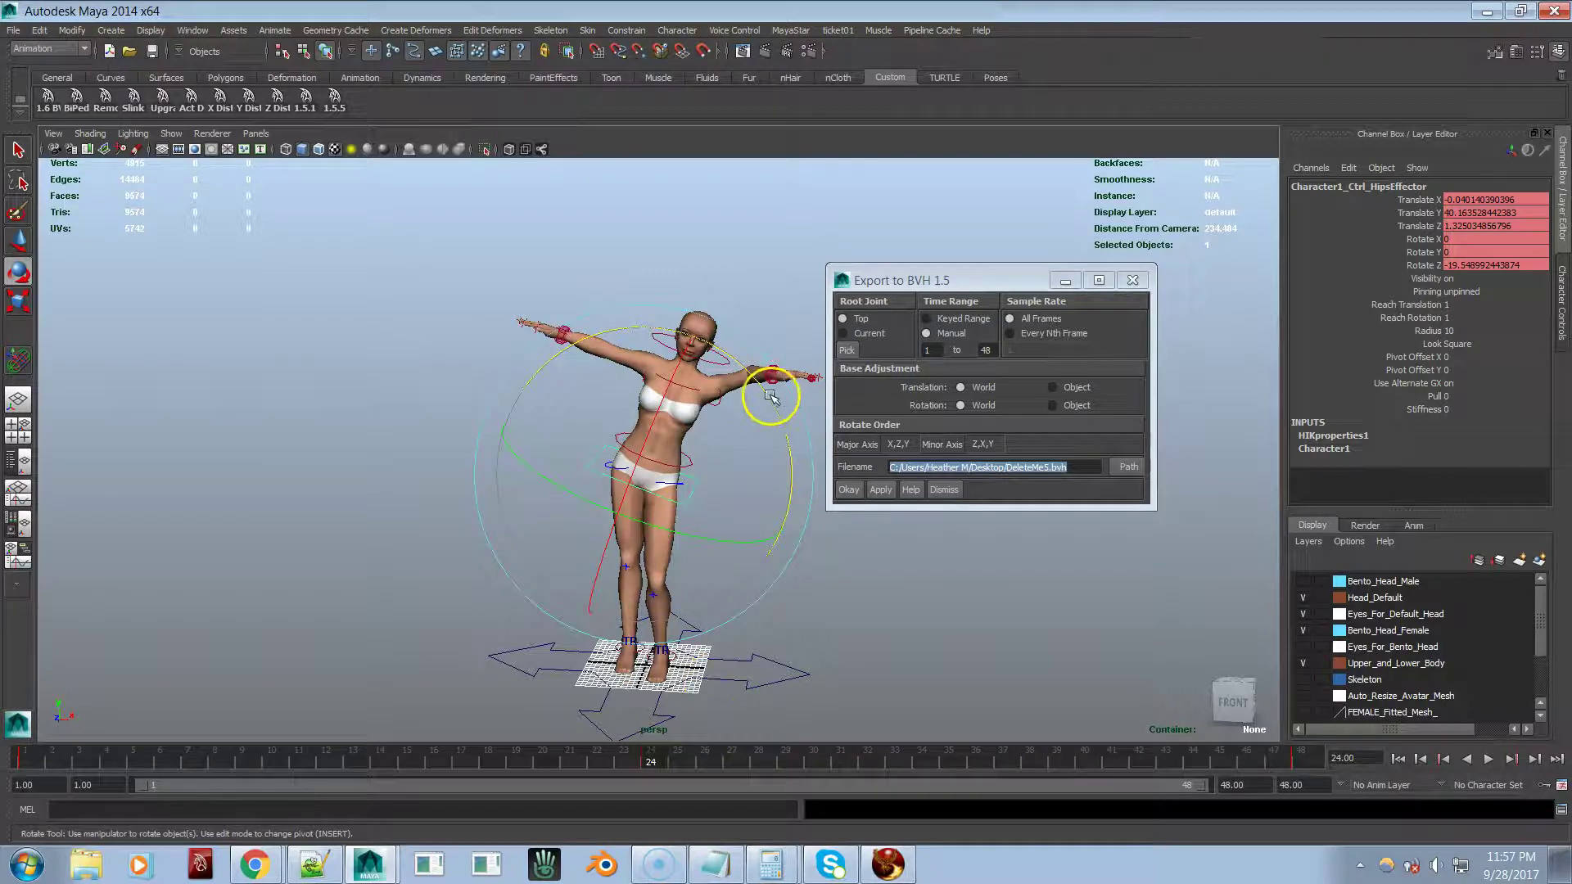
left_click_drag(769, 402, 698, 350)
key("s")
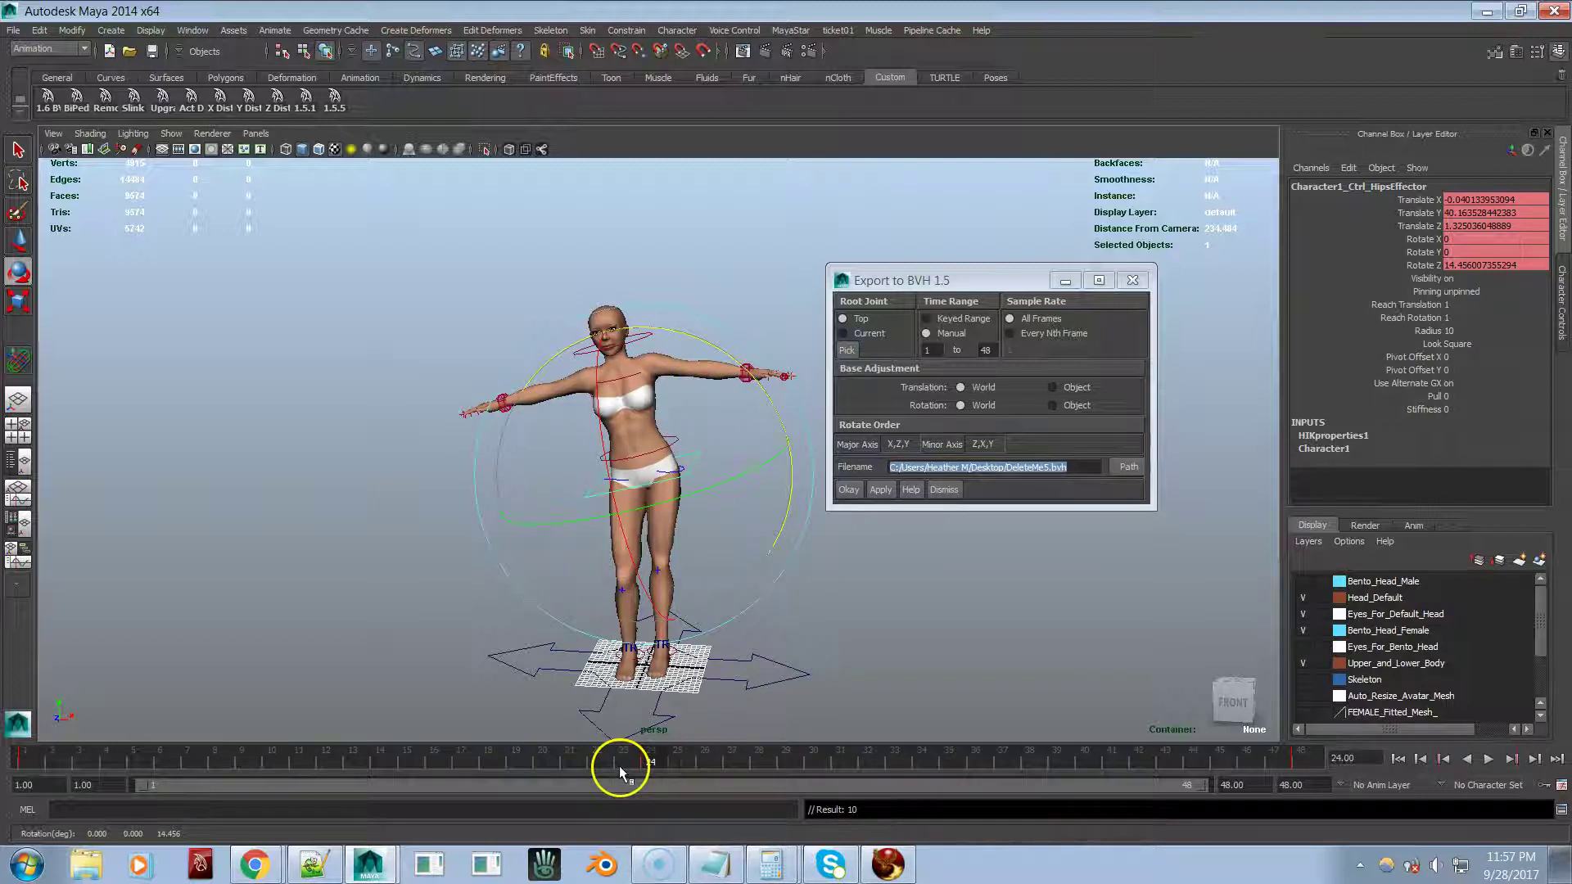
Step: Export the hip animation with BVH 1.5 for frames 1 to 48, overwriting DeleteMe5.bvh
left_click(881, 488)
left_click(745, 424)
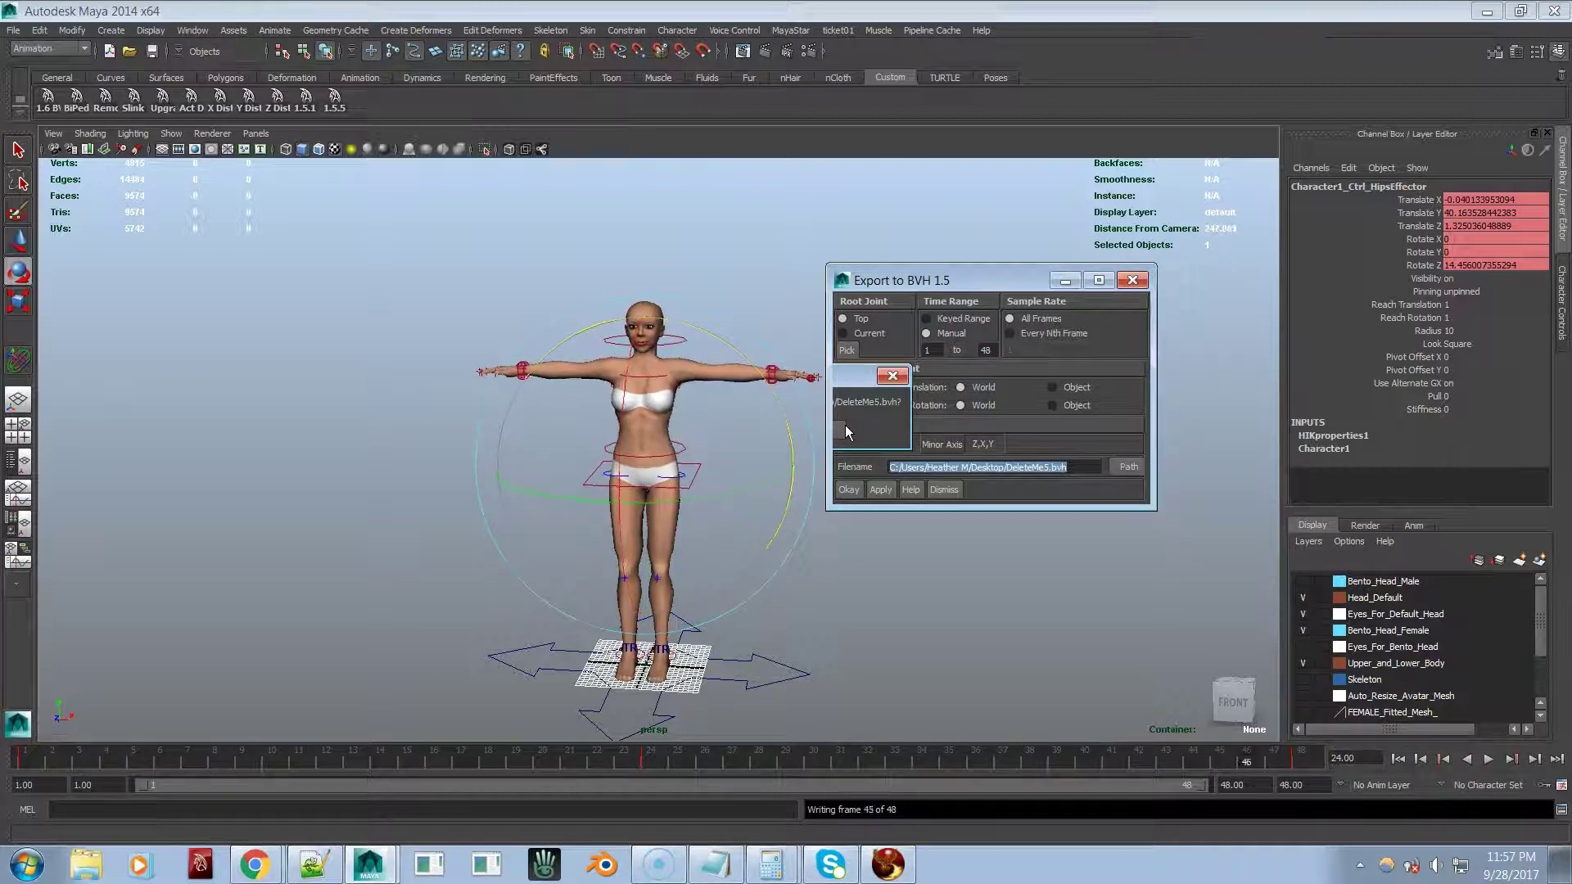
Step: In Firestorm, reload the DeleteMe5 file, play its preview on the avatar and pause playback
key("alt+Tab")
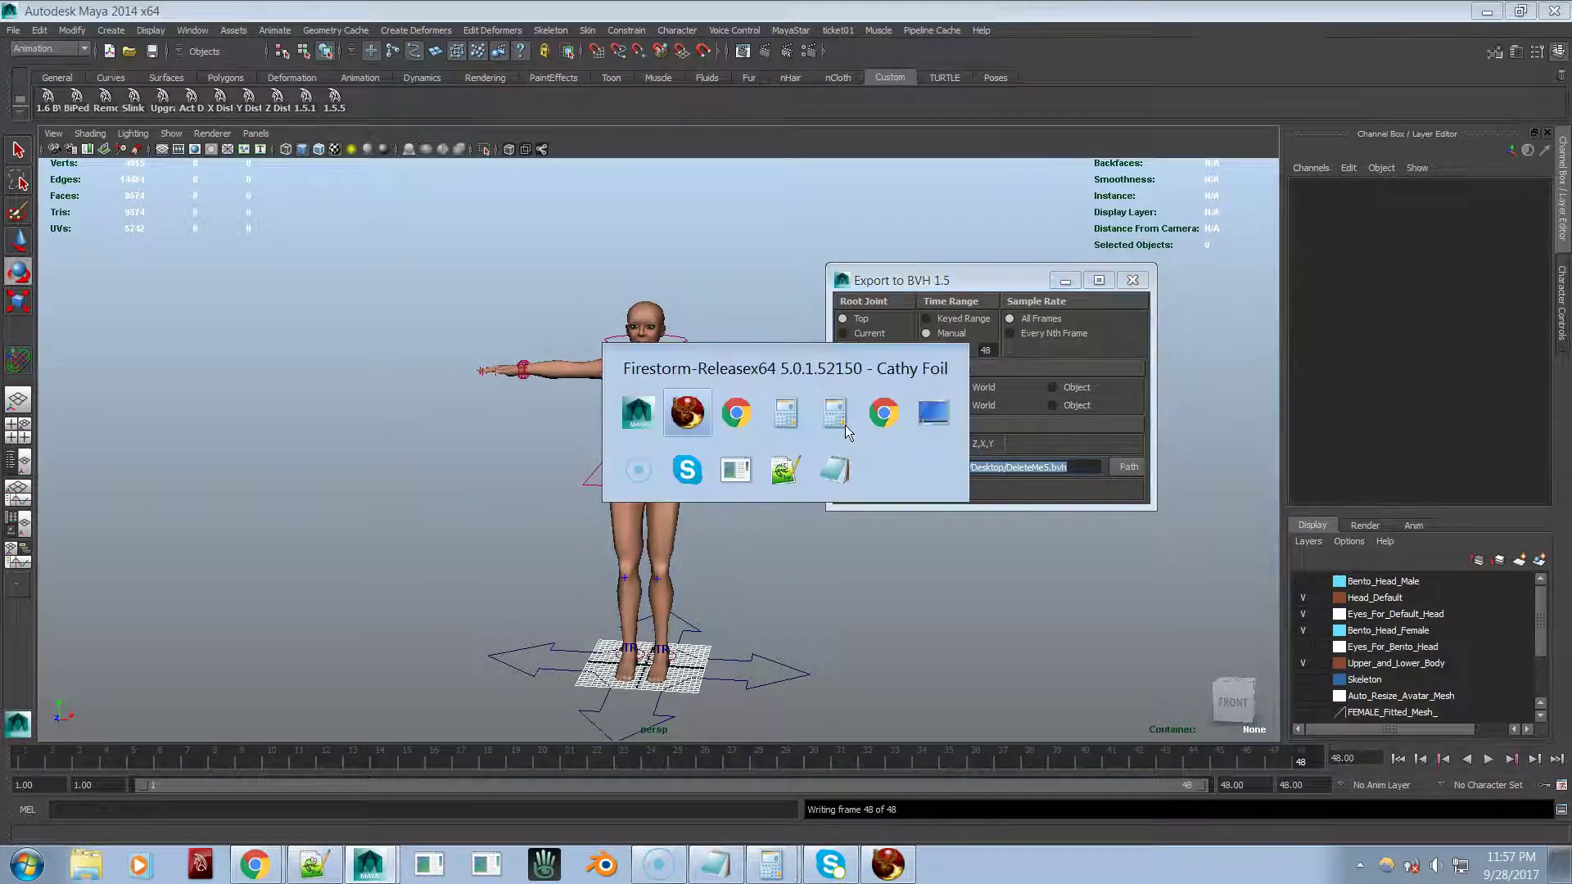
left_click(1297, 632)
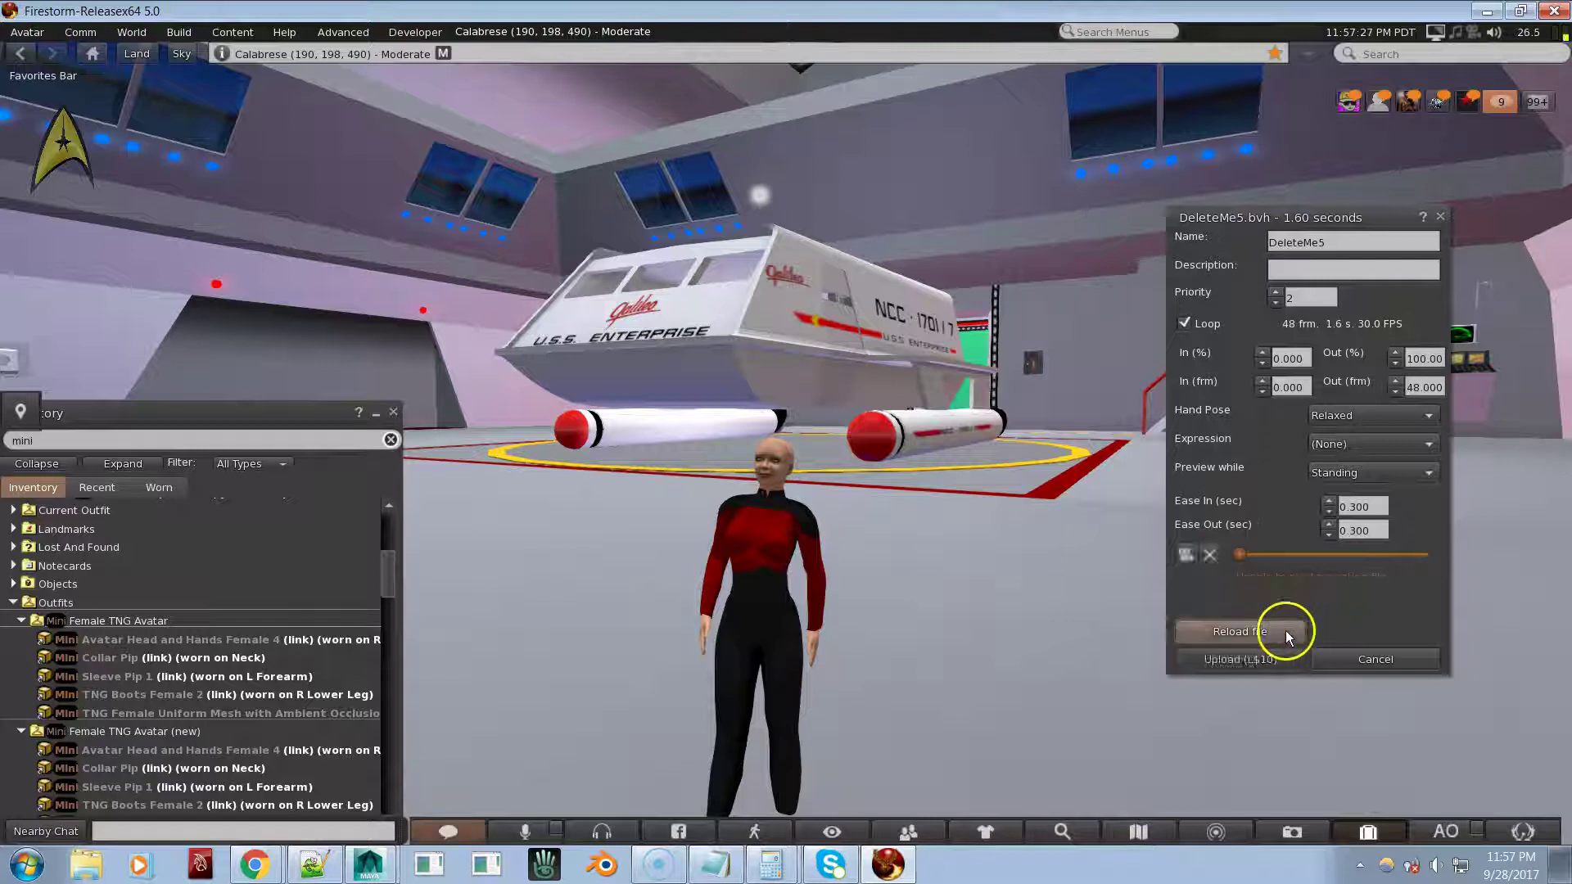
left_click(1190, 557)
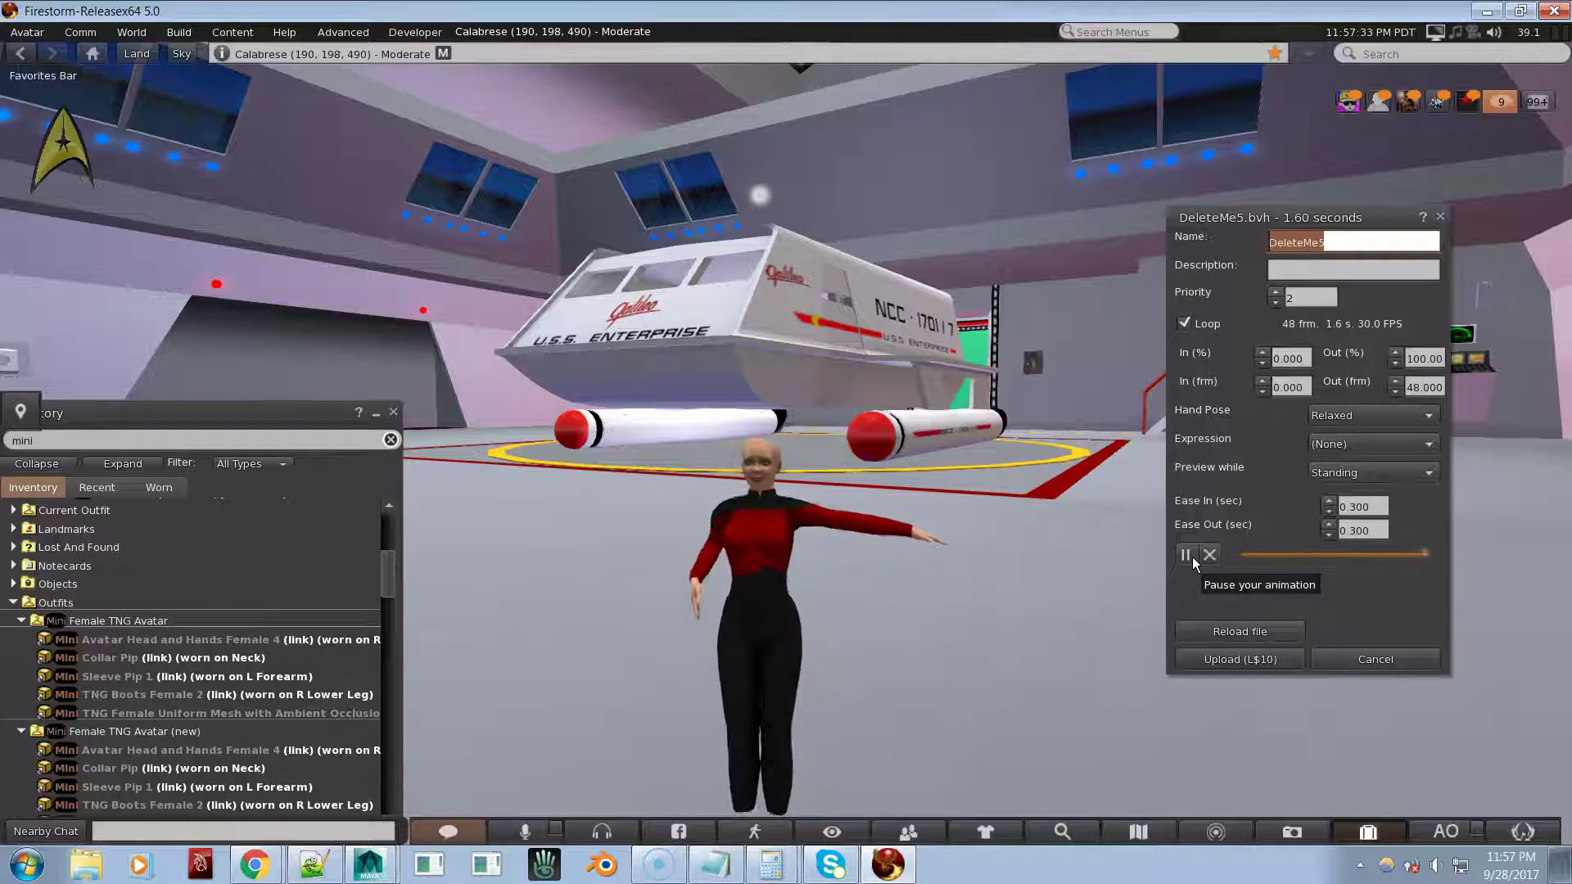
left_click(1190, 556)
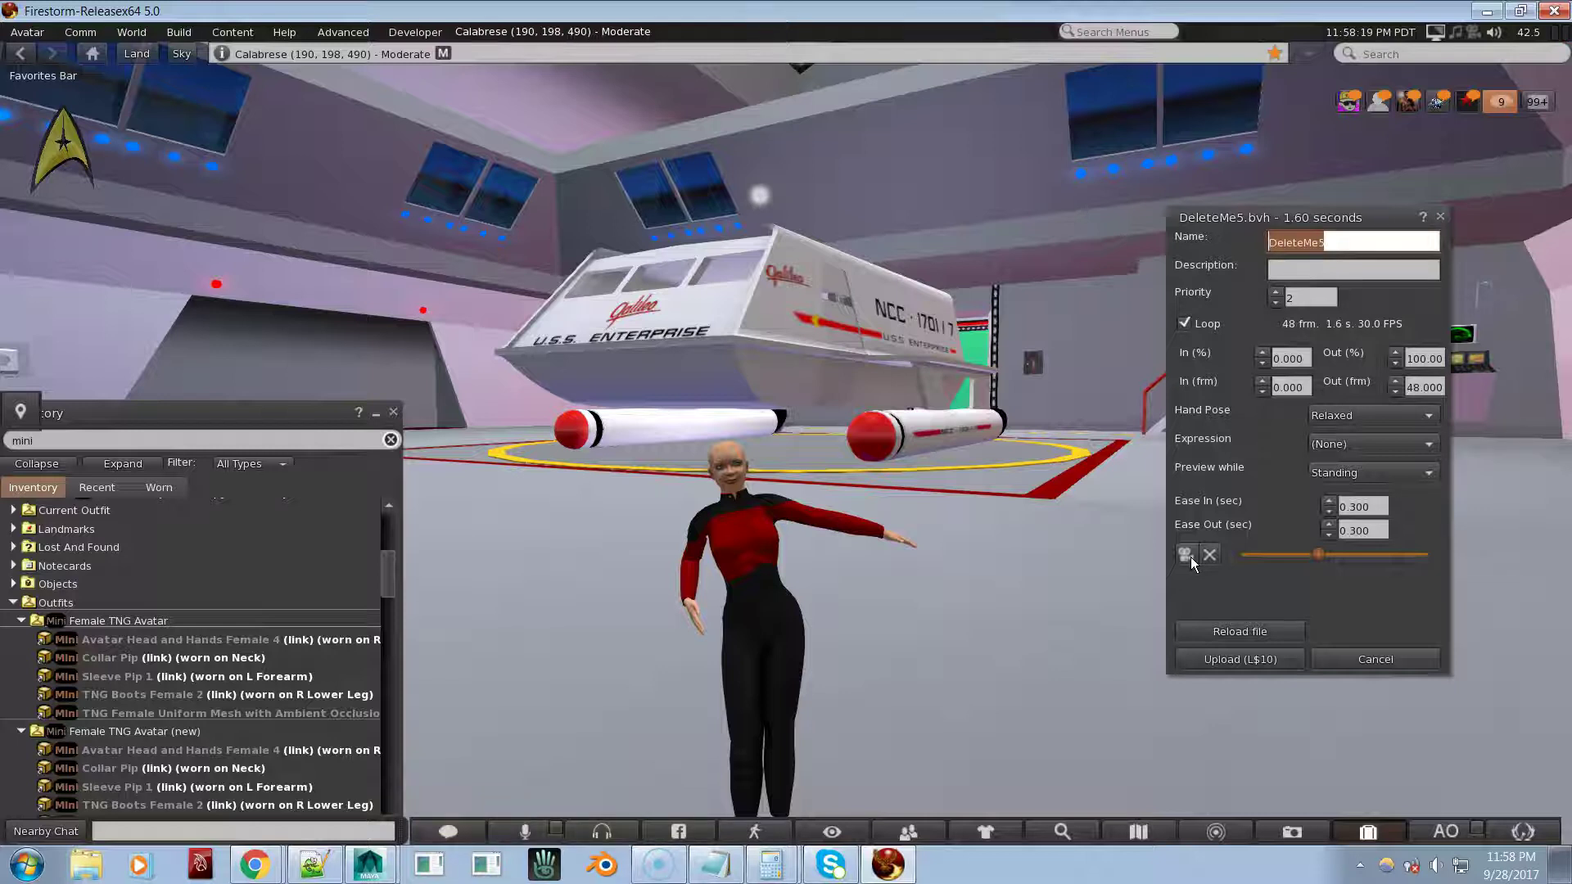
Step: In Maya, replace the BVH 1.5 export window with MayaStar's BVH Export 1.6 and place it beside the avatar
key("alt+Tab")
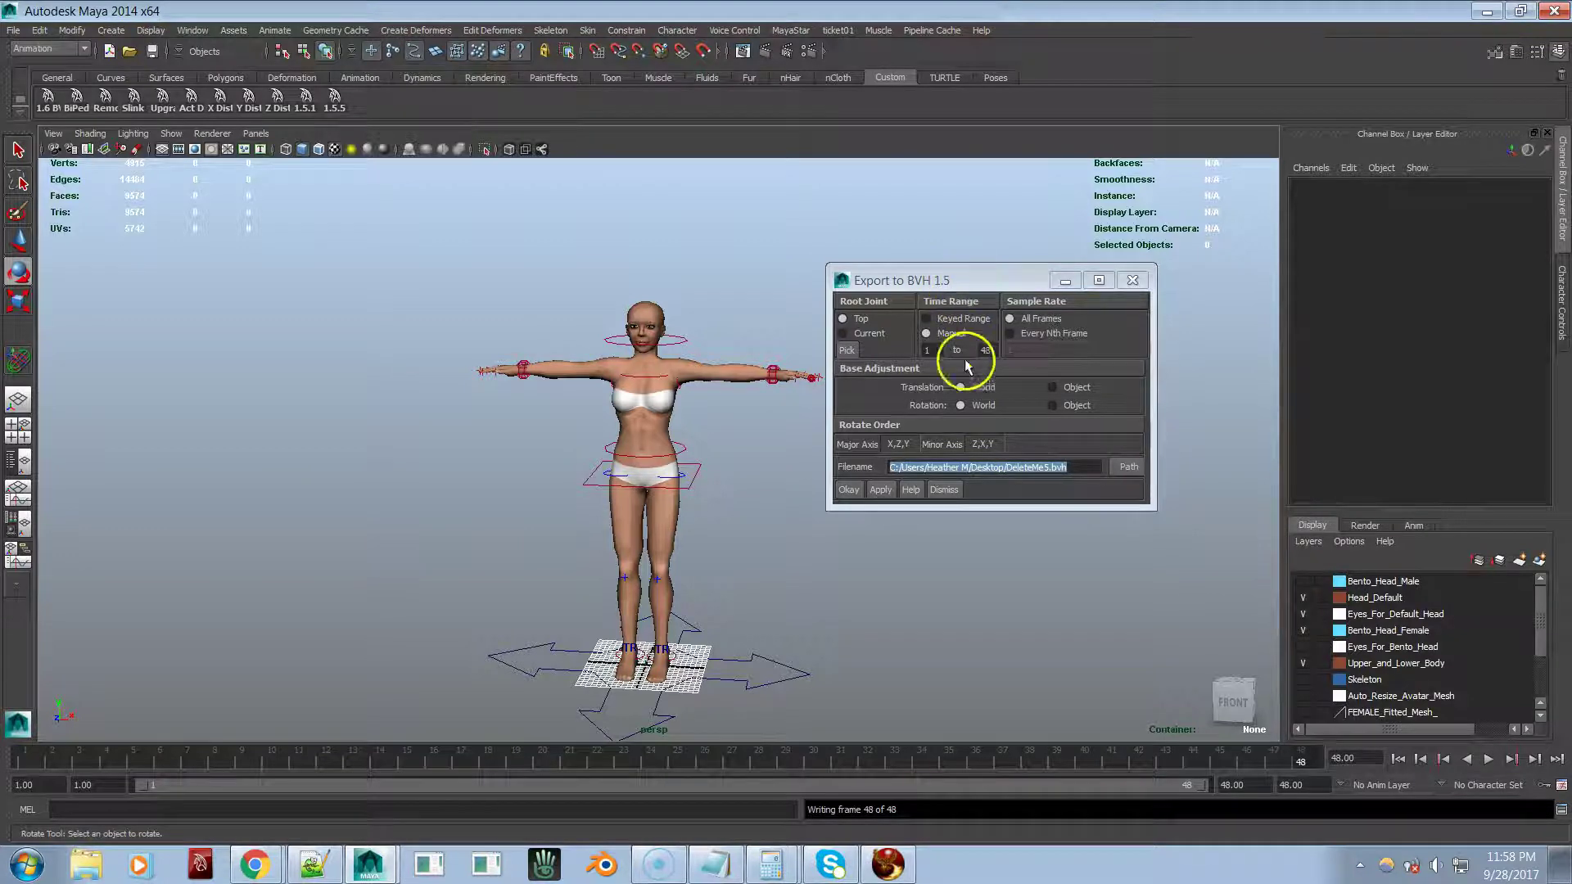
left_click(1132, 281)
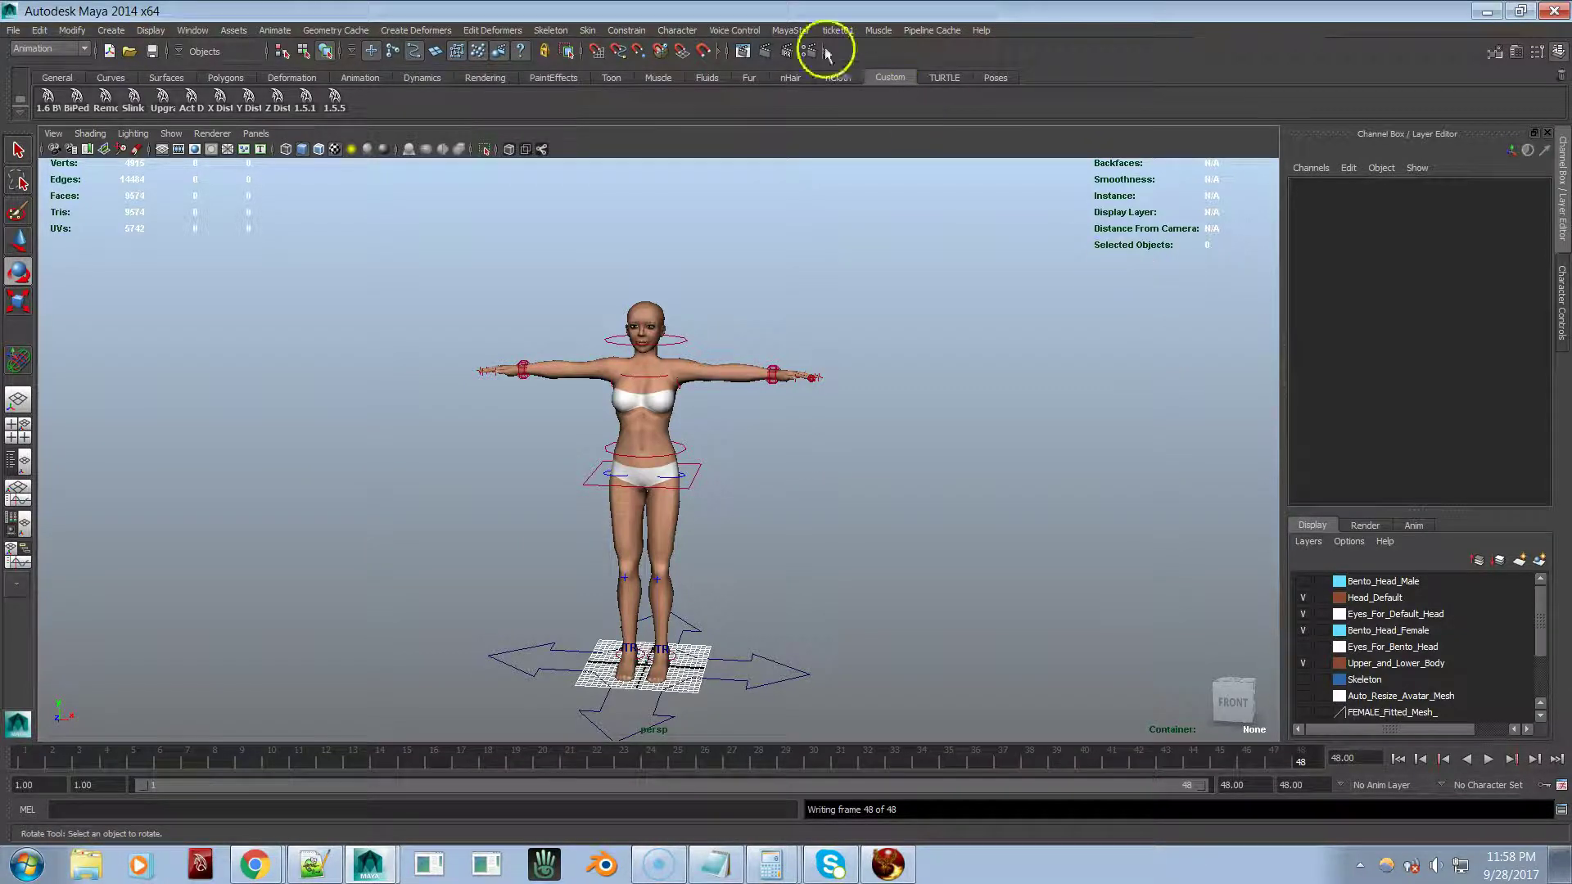
left_click(791, 31)
mouse_move(817, 58)
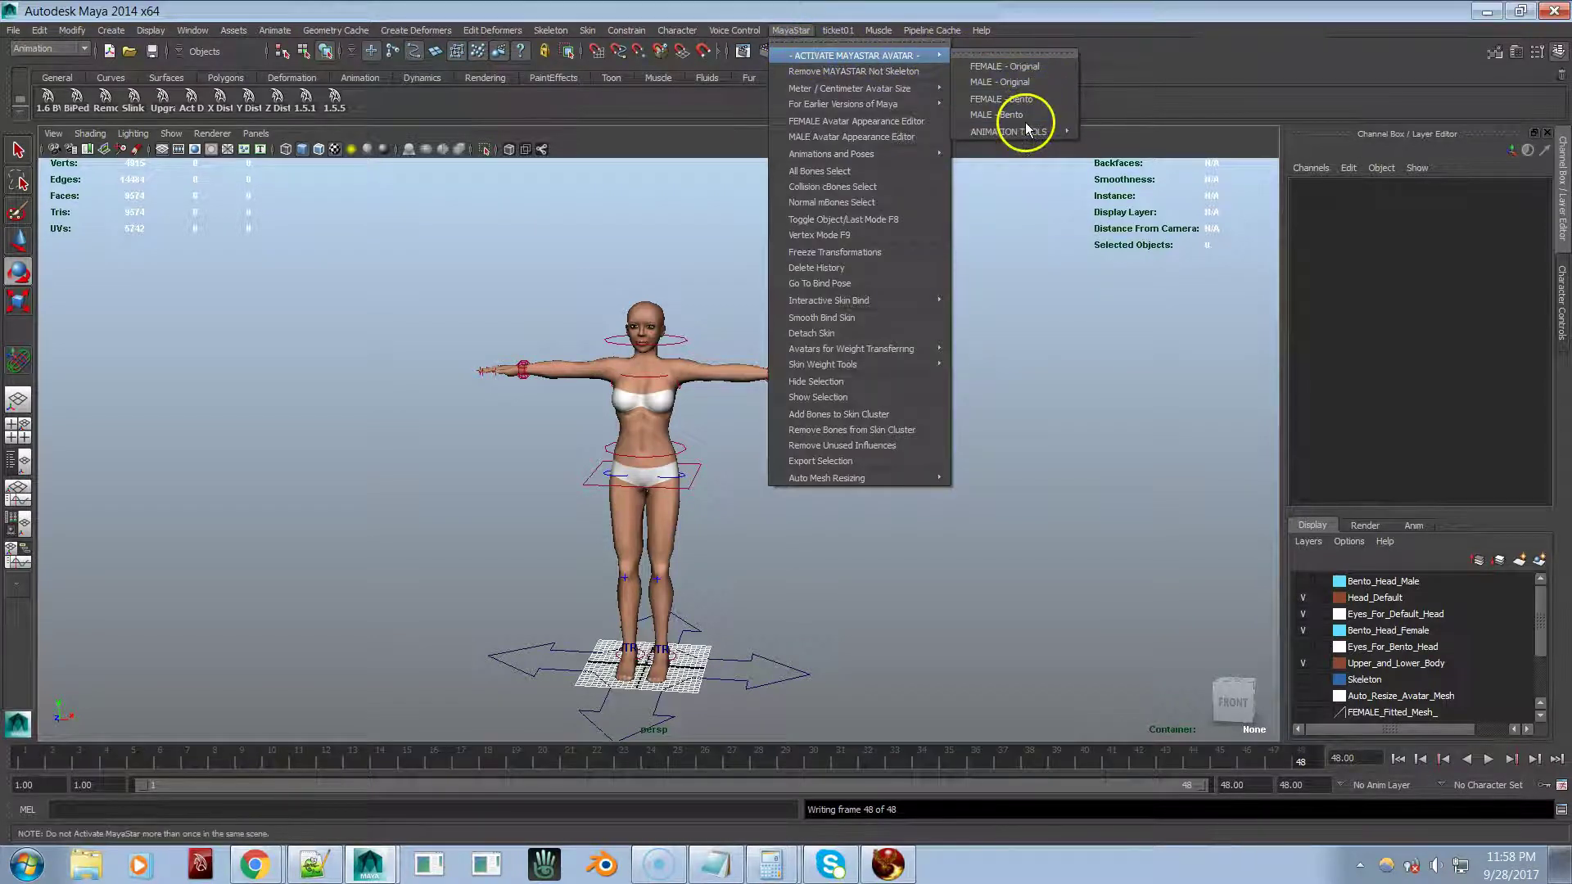
mouse_move(1027, 133)
mouse_move(1227, 226)
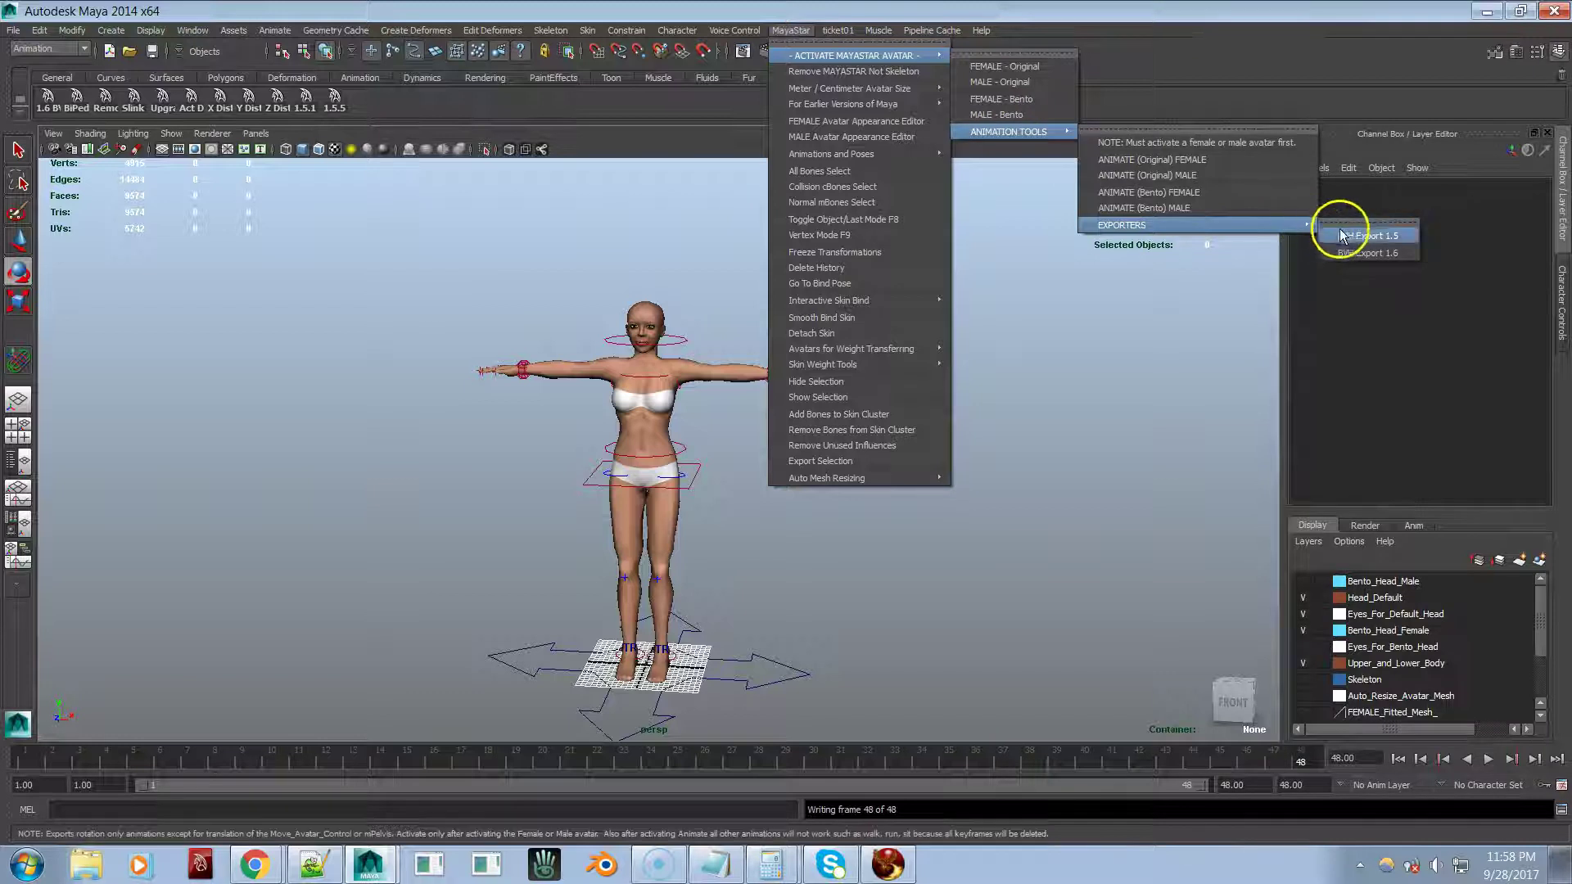
left_click(1349, 254)
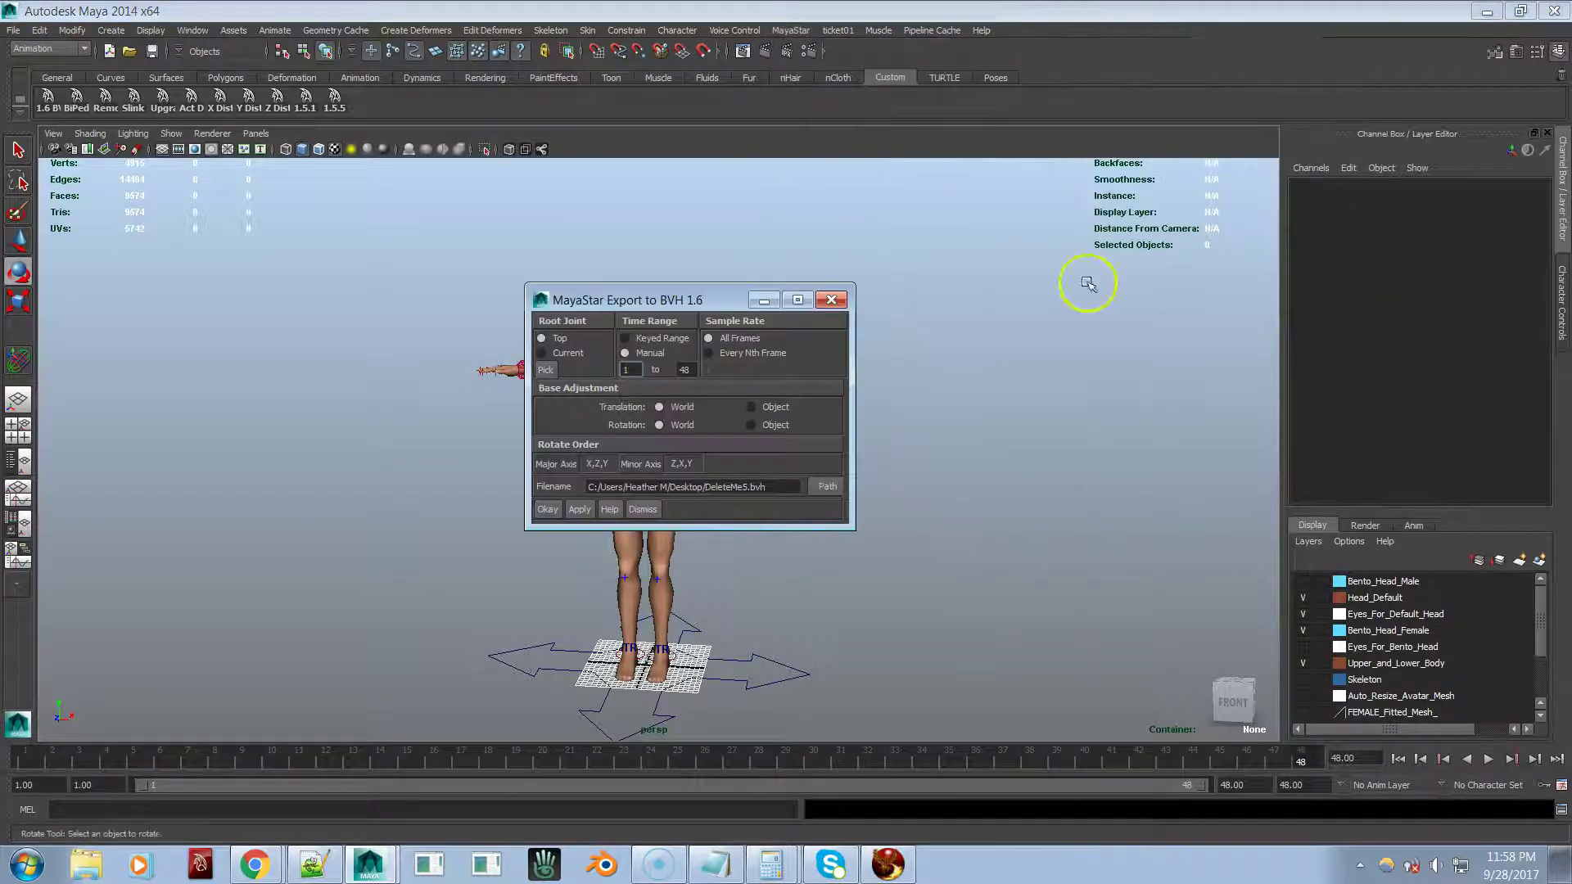
left_click_drag(691, 302, 982, 282)
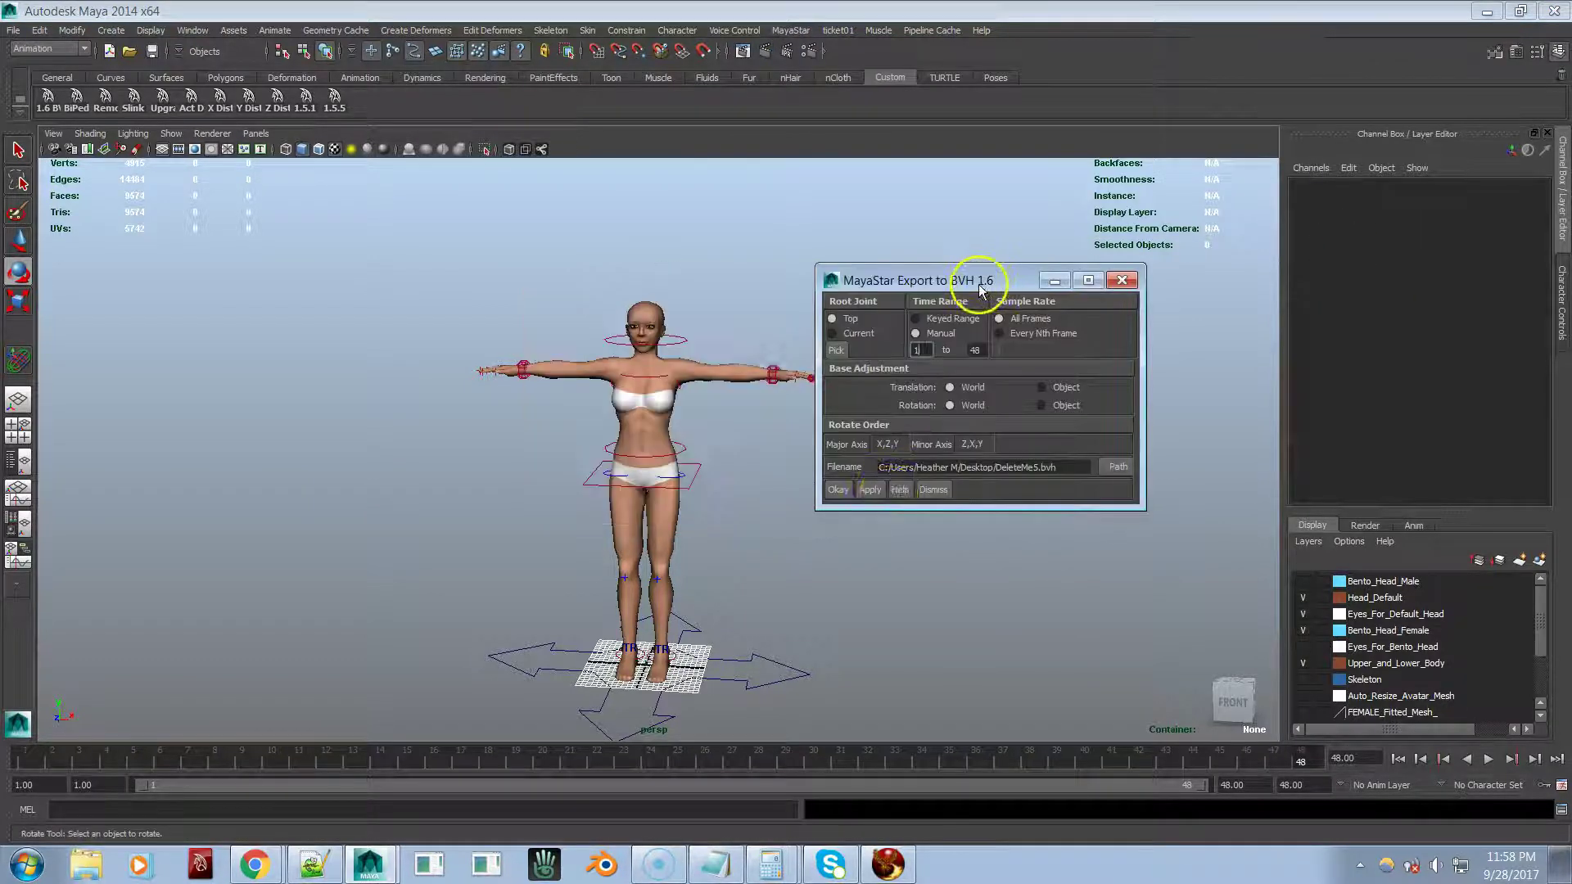
Step: Replace the hips effector's key at frame 24 with a rotation of about -17.6° around Z
left_click(699, 470)
left_click(650, 756)
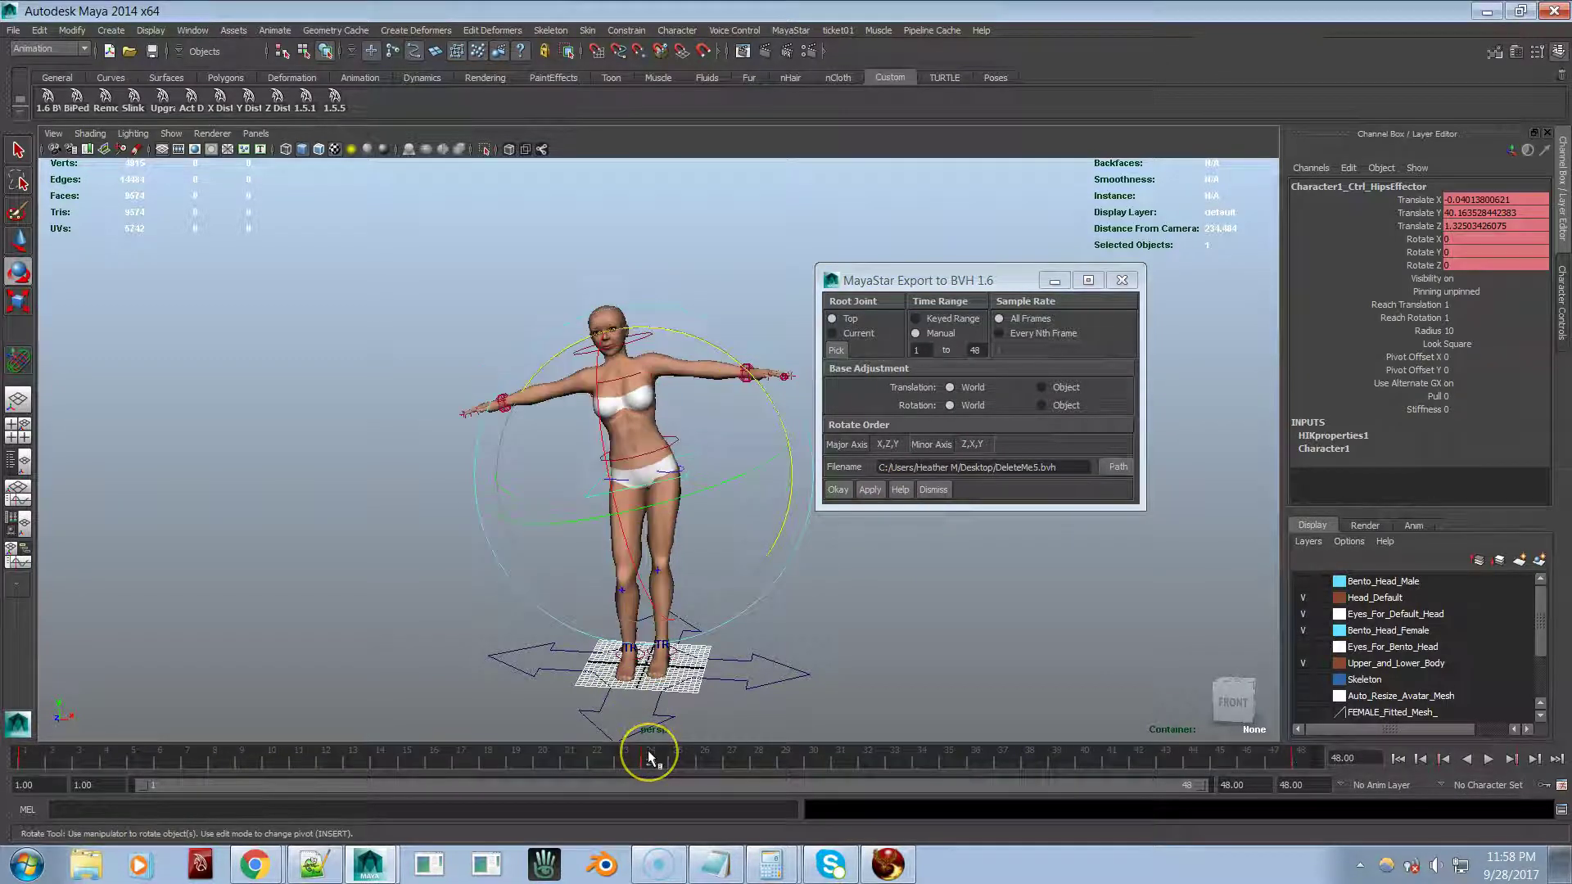
right_click_drag(650, 756, 692, 573)
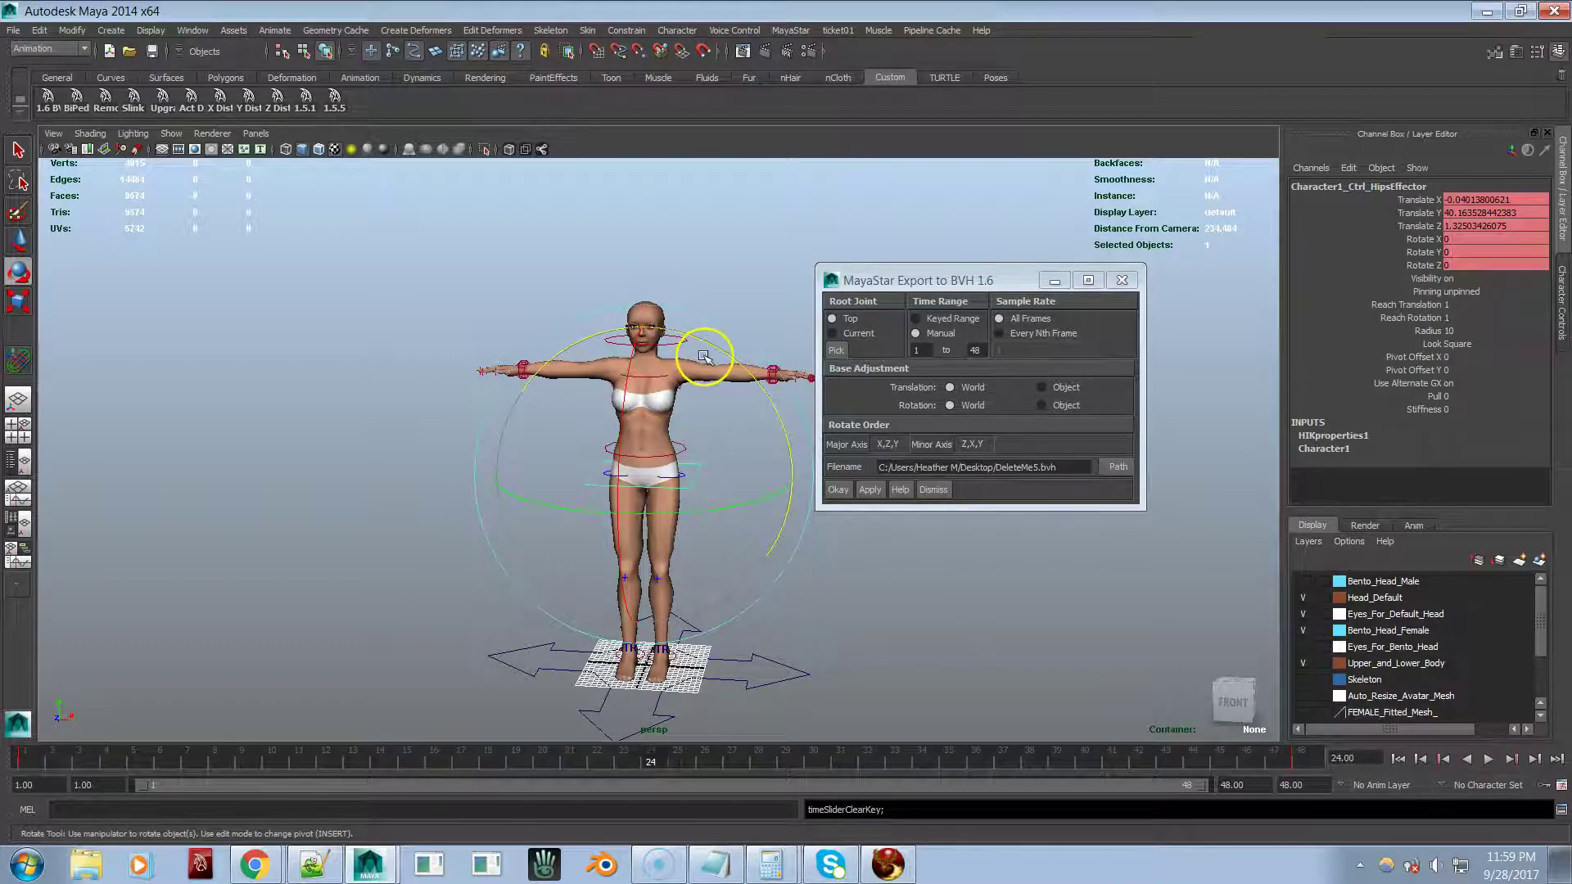
left_click_drag(723, 350, 745, 399)
key("s")
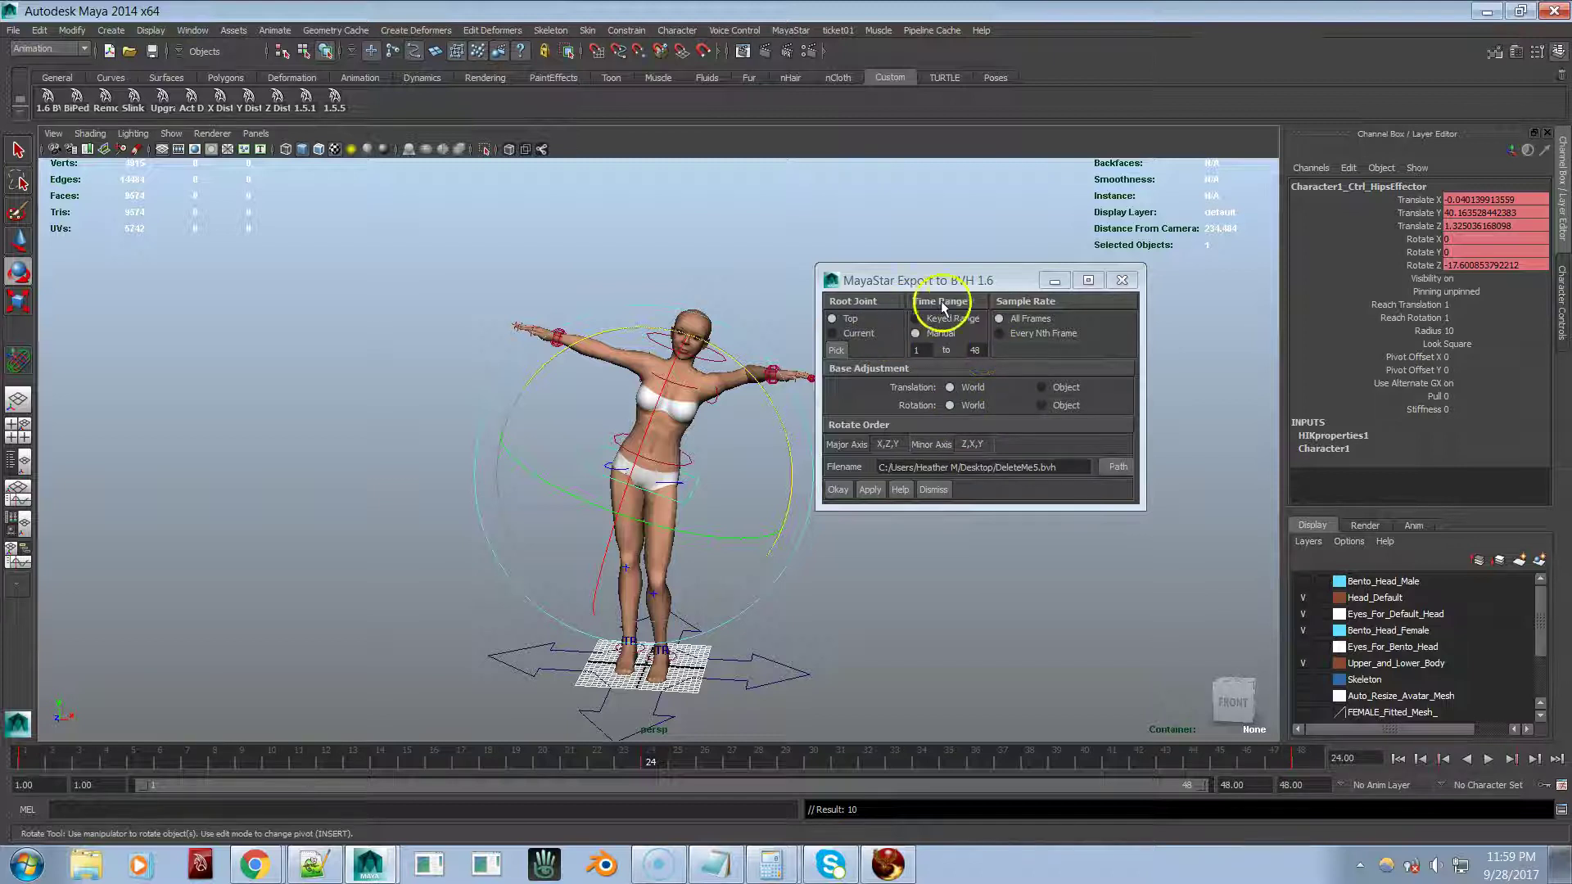
Step: Export manual frames 1 to 48 from the top root joint with BVH 1.6, overwriting DeleteMe5.bvh
left_click(868, 489)
left_click(868, 489)
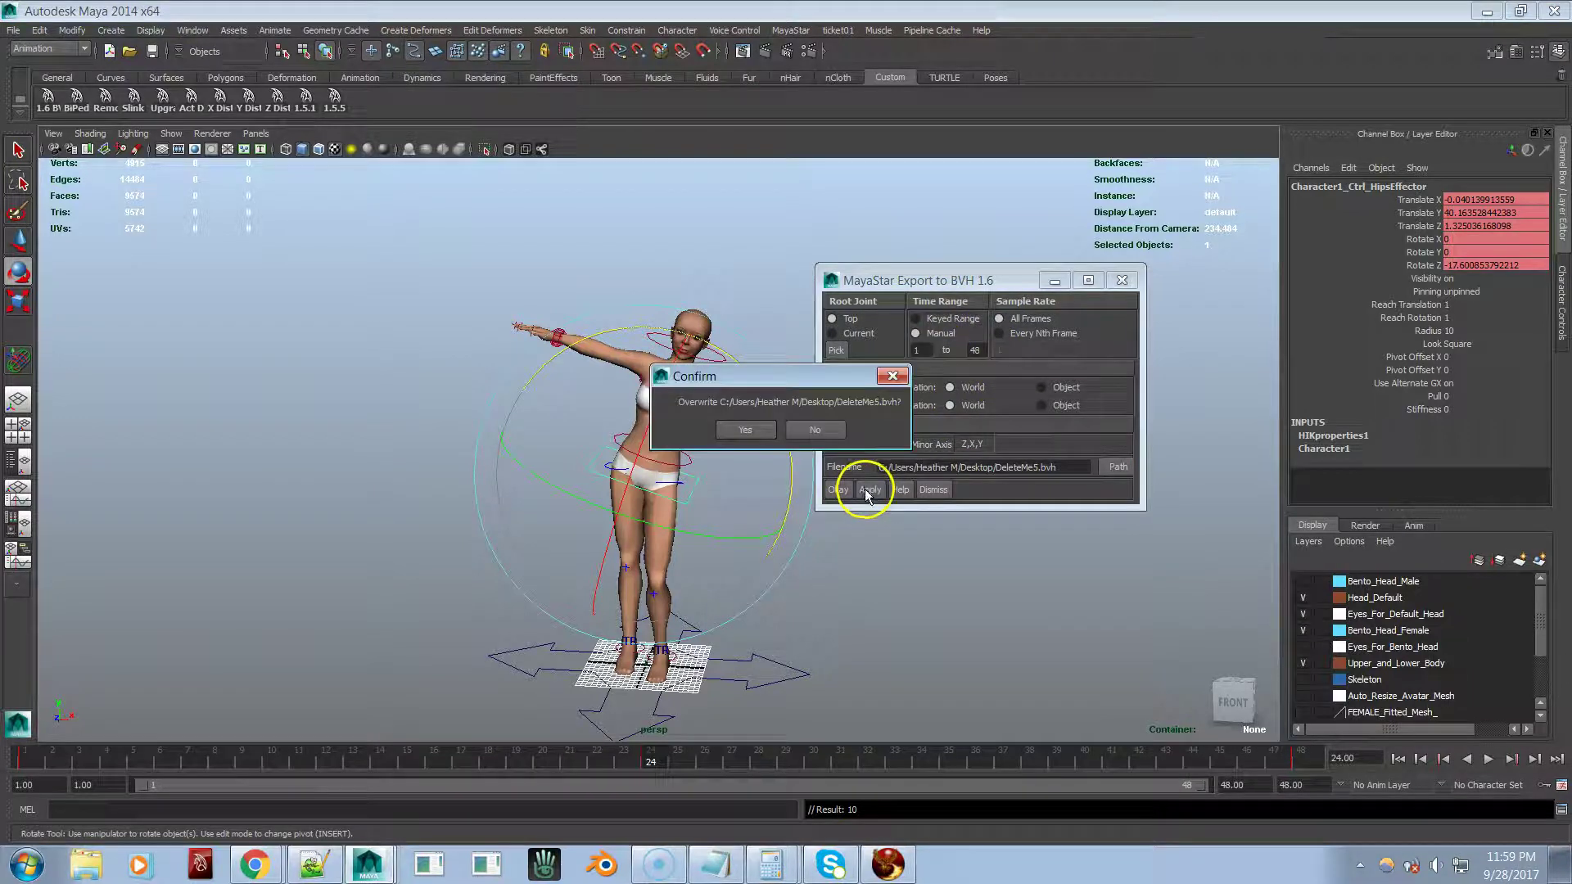
left_click(760, 434)
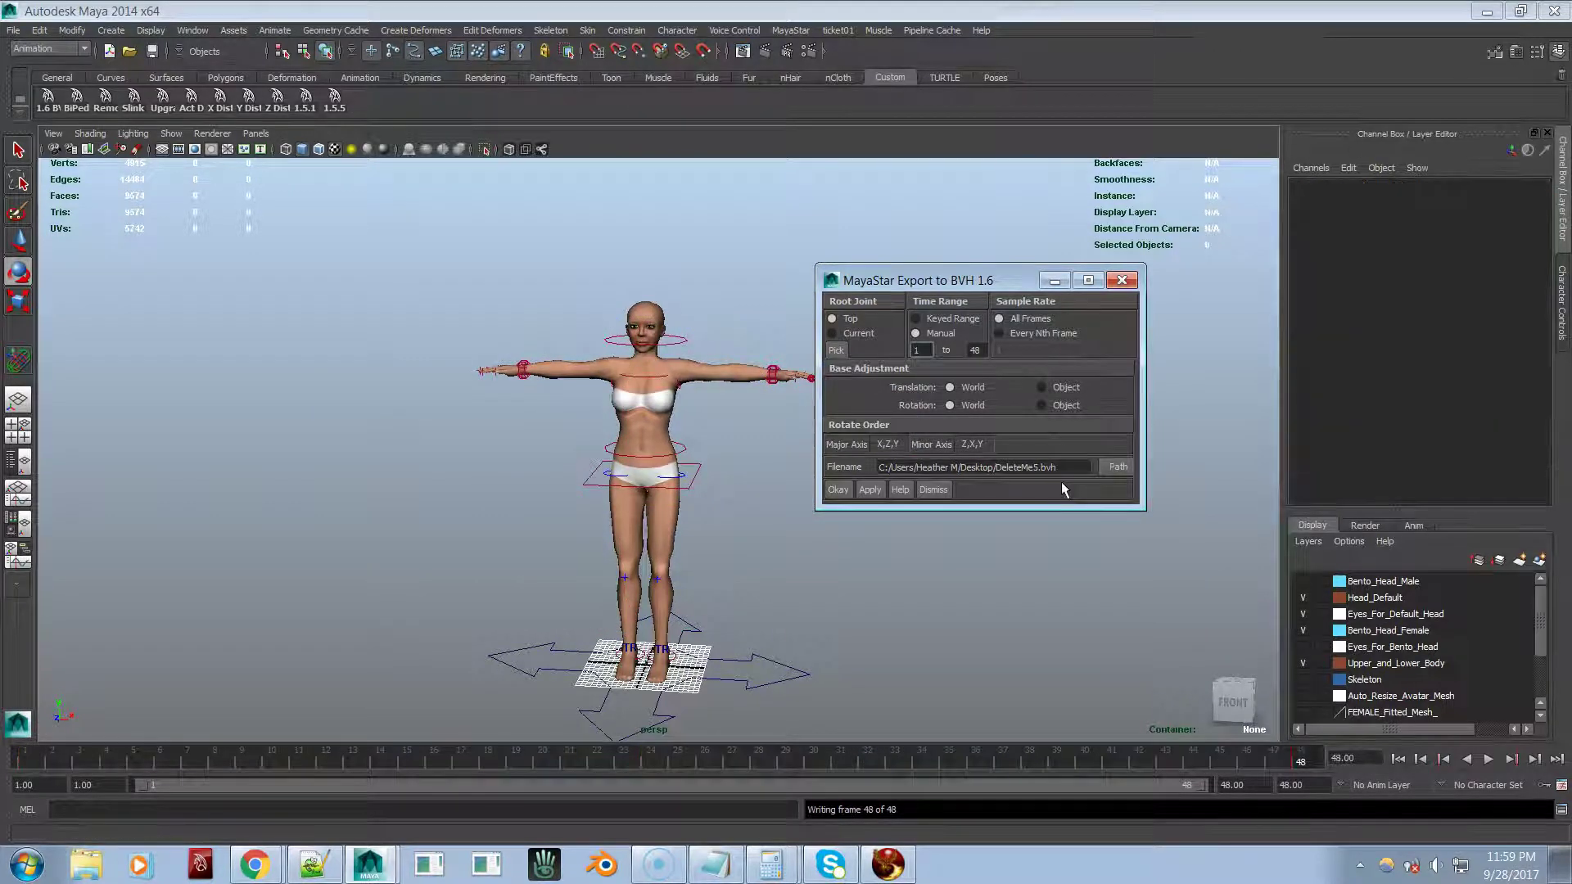
Step: In Firestorm, reload the DeleteMe5 file, play its preview, inspect the avatar's hips and legs up close, and stop playback
key("alt+Tab")
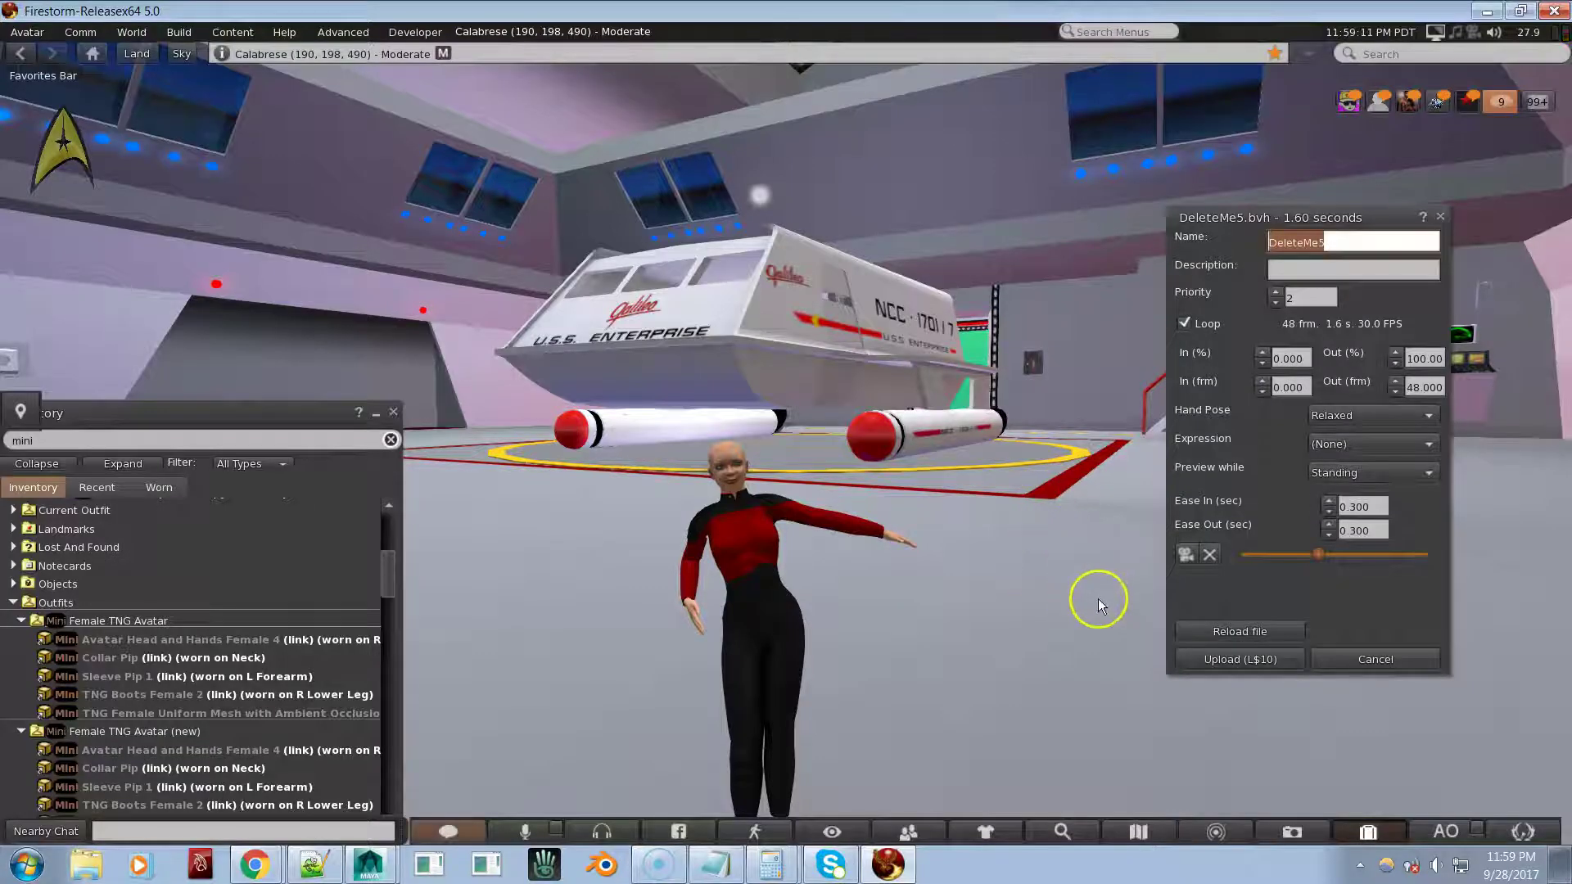
left_click(1204, 627)
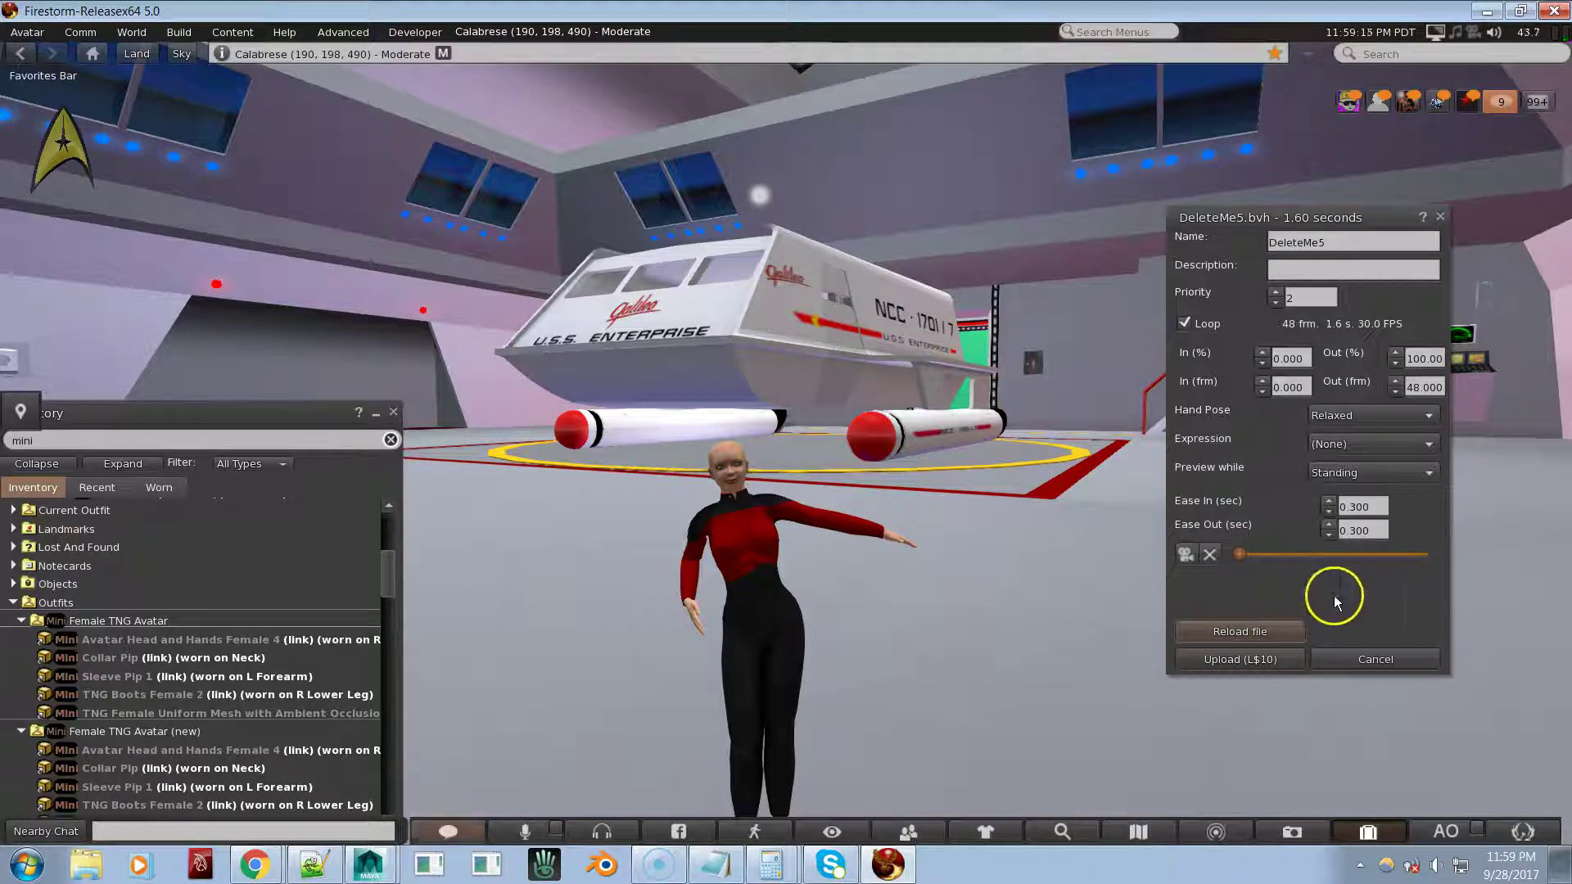
left_click(1185, 555)
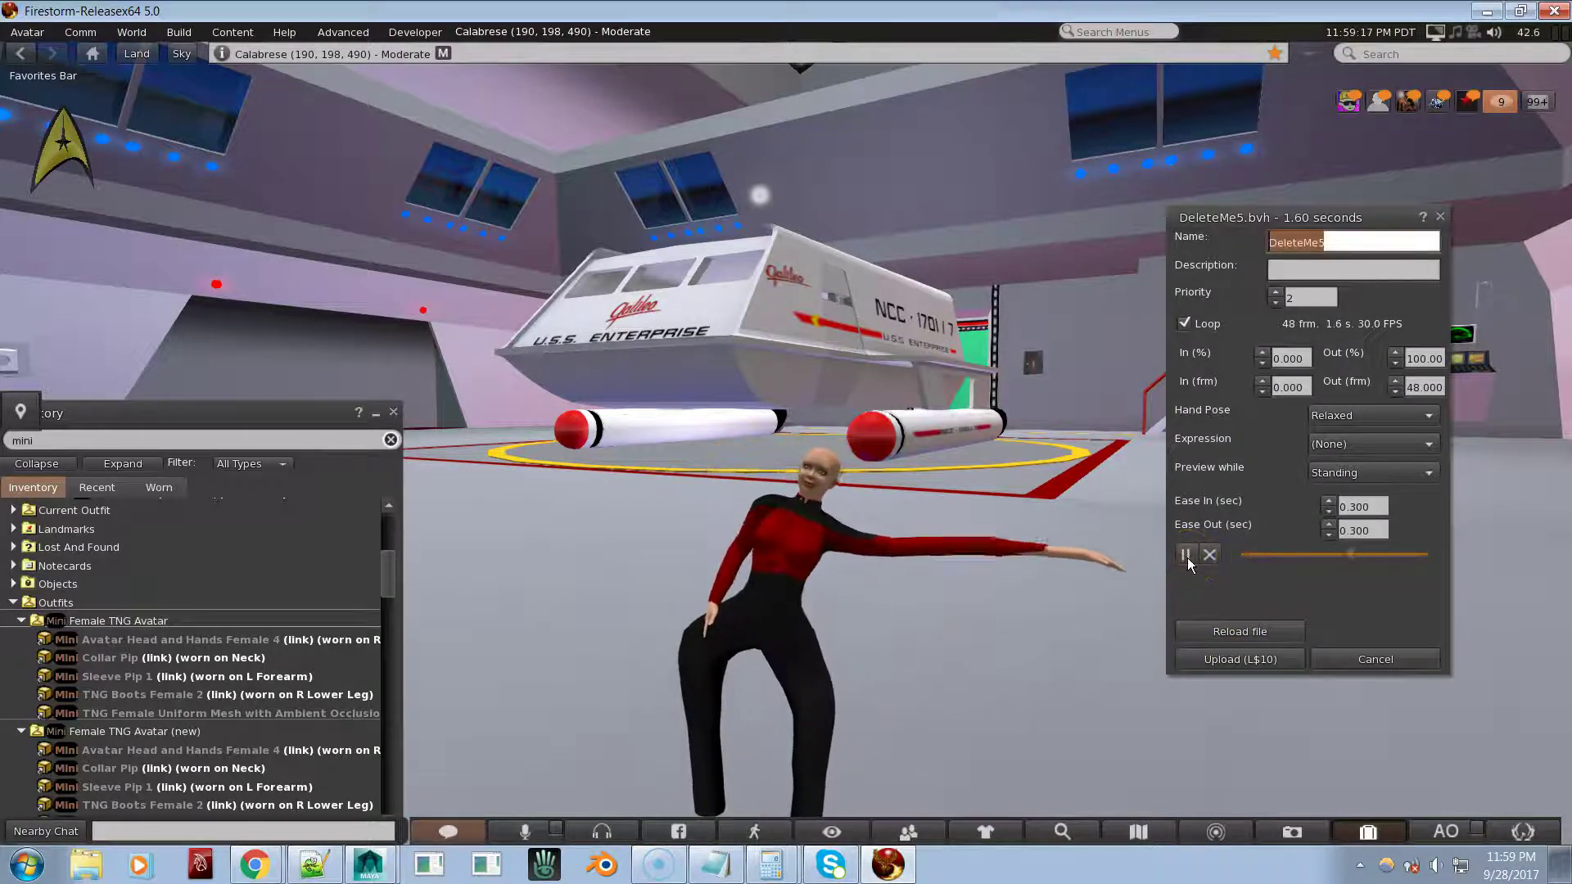
mouse_move(778, 439)
left_mouse_down("alt")
mouse_move(789, 351)
mouse_move(786, 444)
left_mouse_up("alt")
scroll(786, 444, "up", 3)
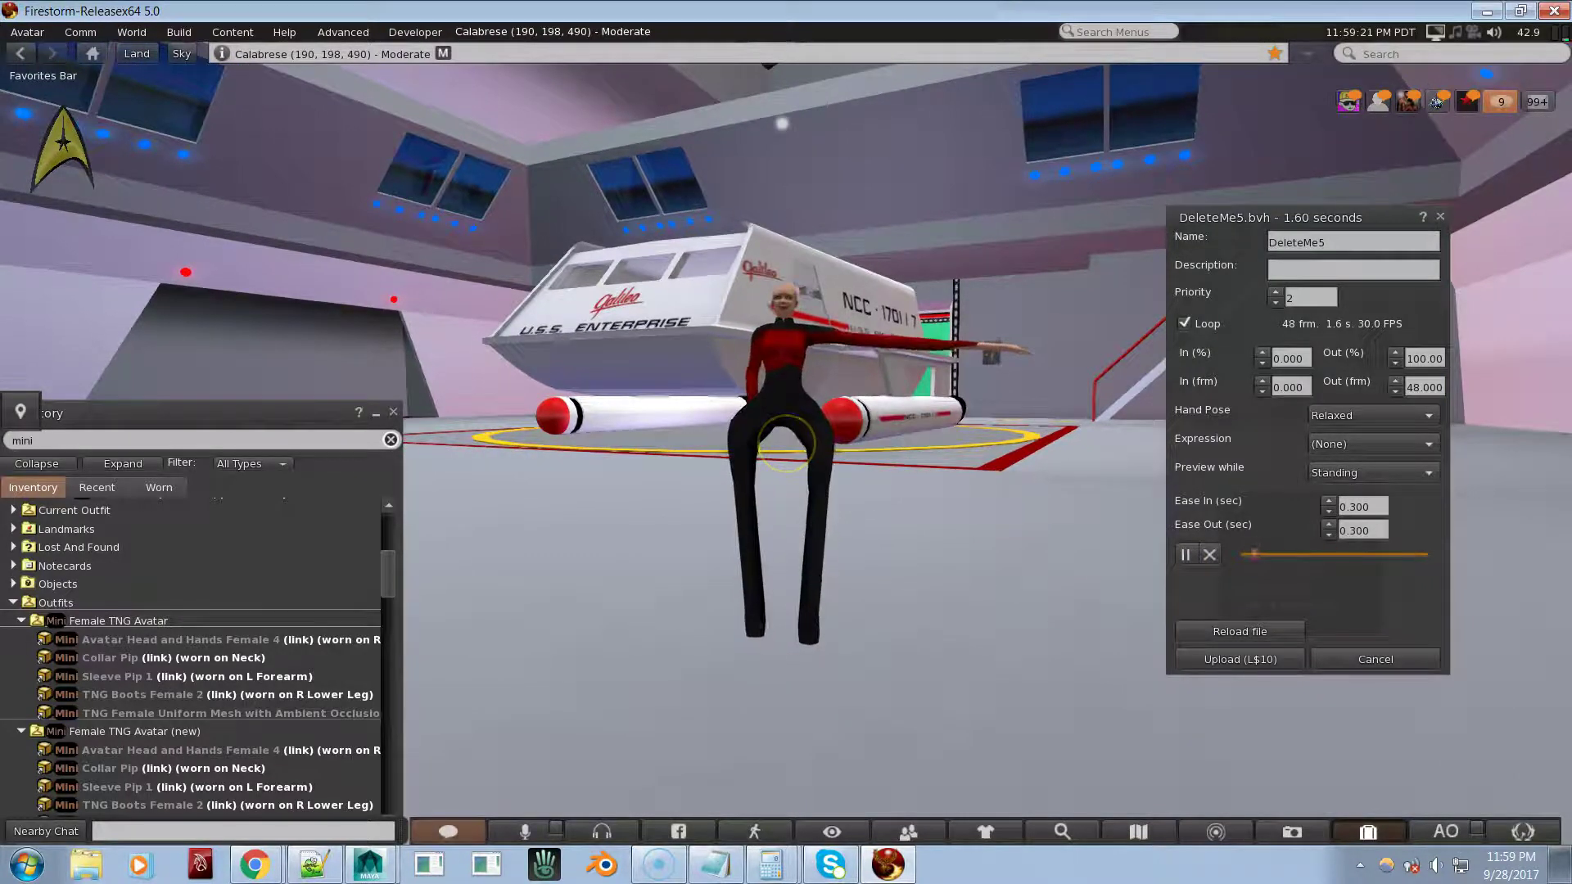
scroll(786, 443, "up", 2)
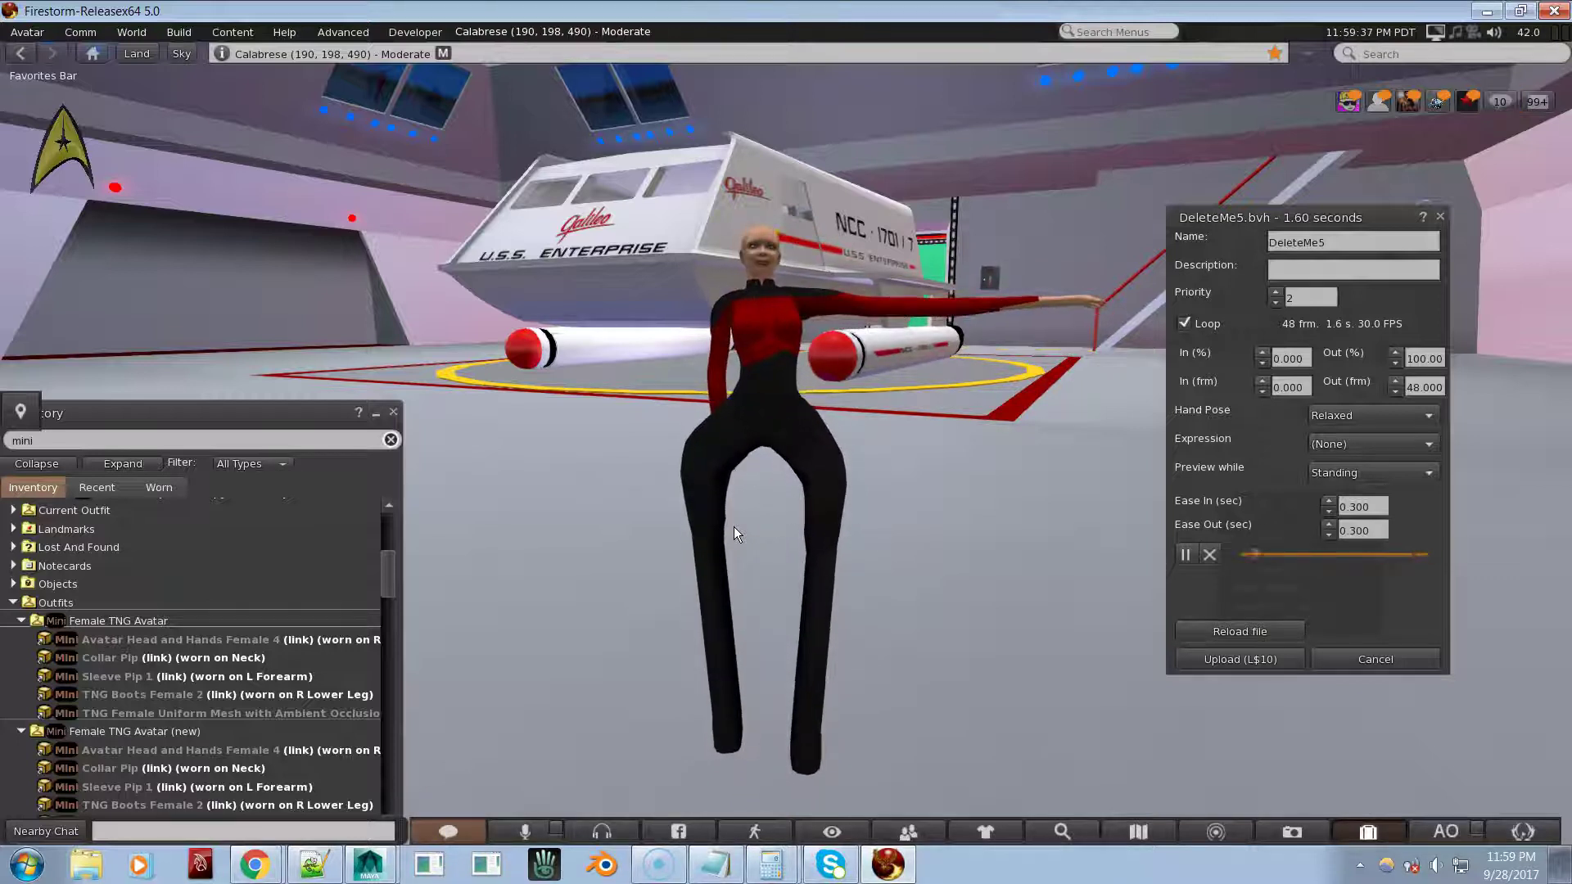
left_click(1209, 554)
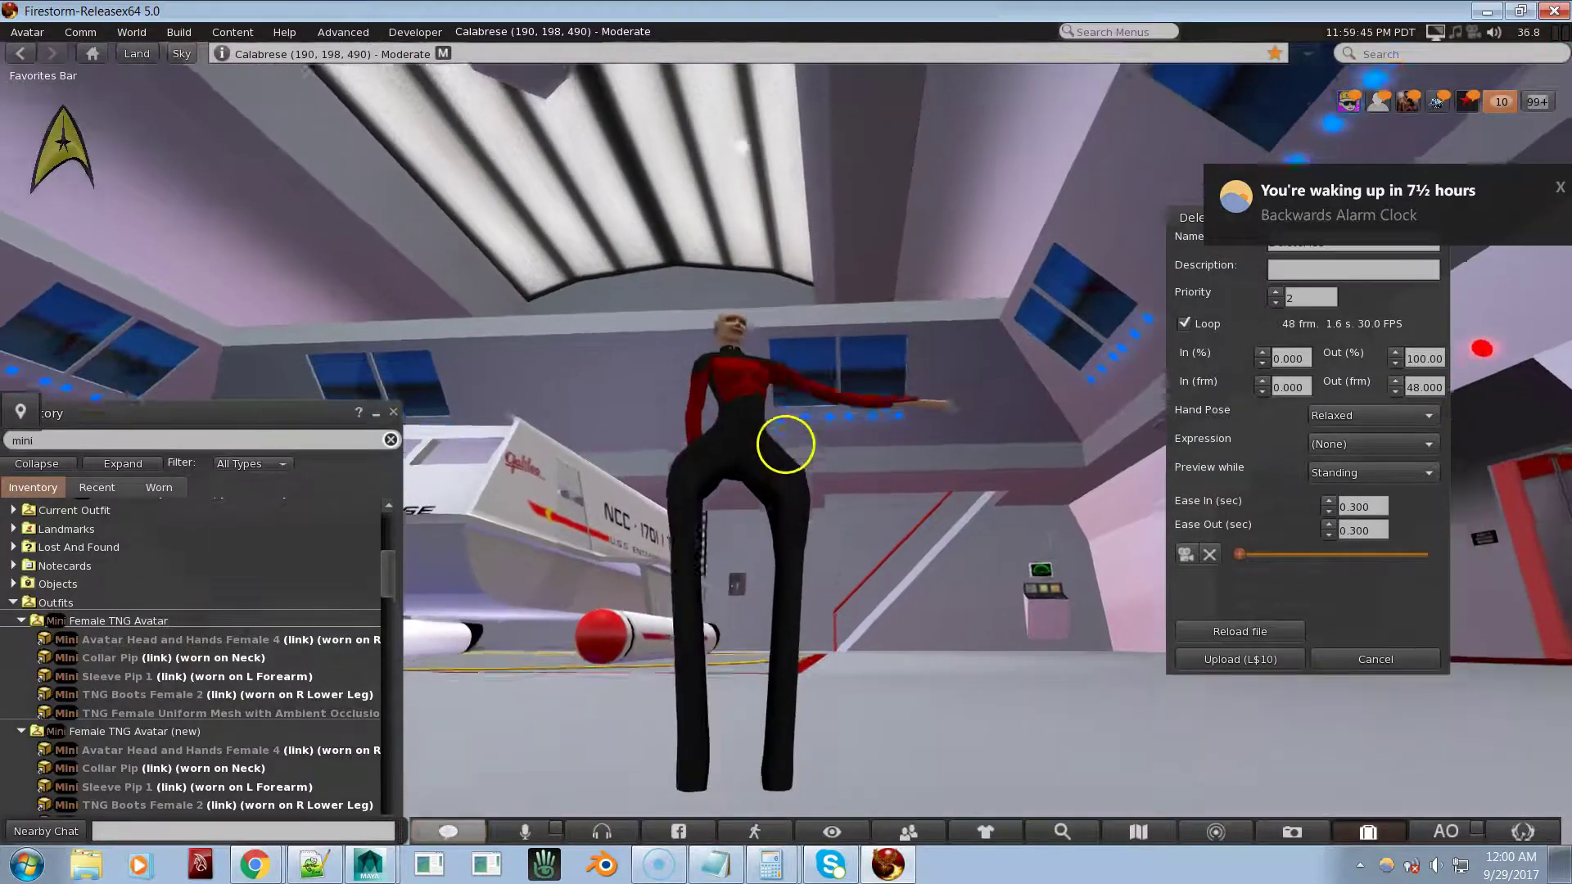
left_click_drag(785, 444, 790, 446, "alt")
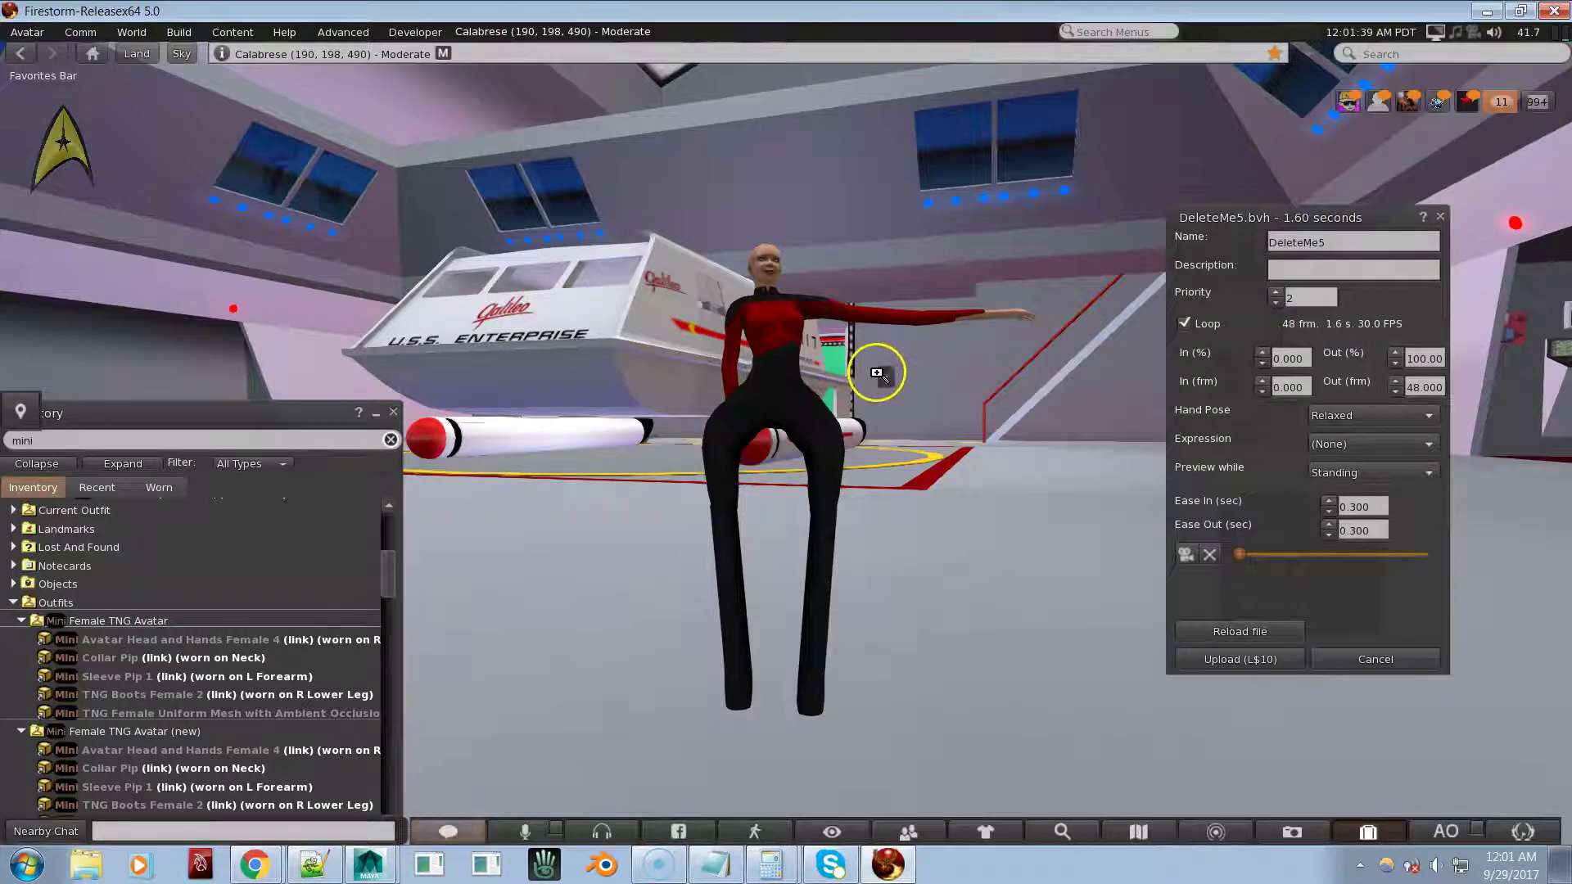
Step: In Maya, close the BVH 1.6 export window and detach MayaStar's Exporters list as a floating window beside the avatar
key("alt+Tab")
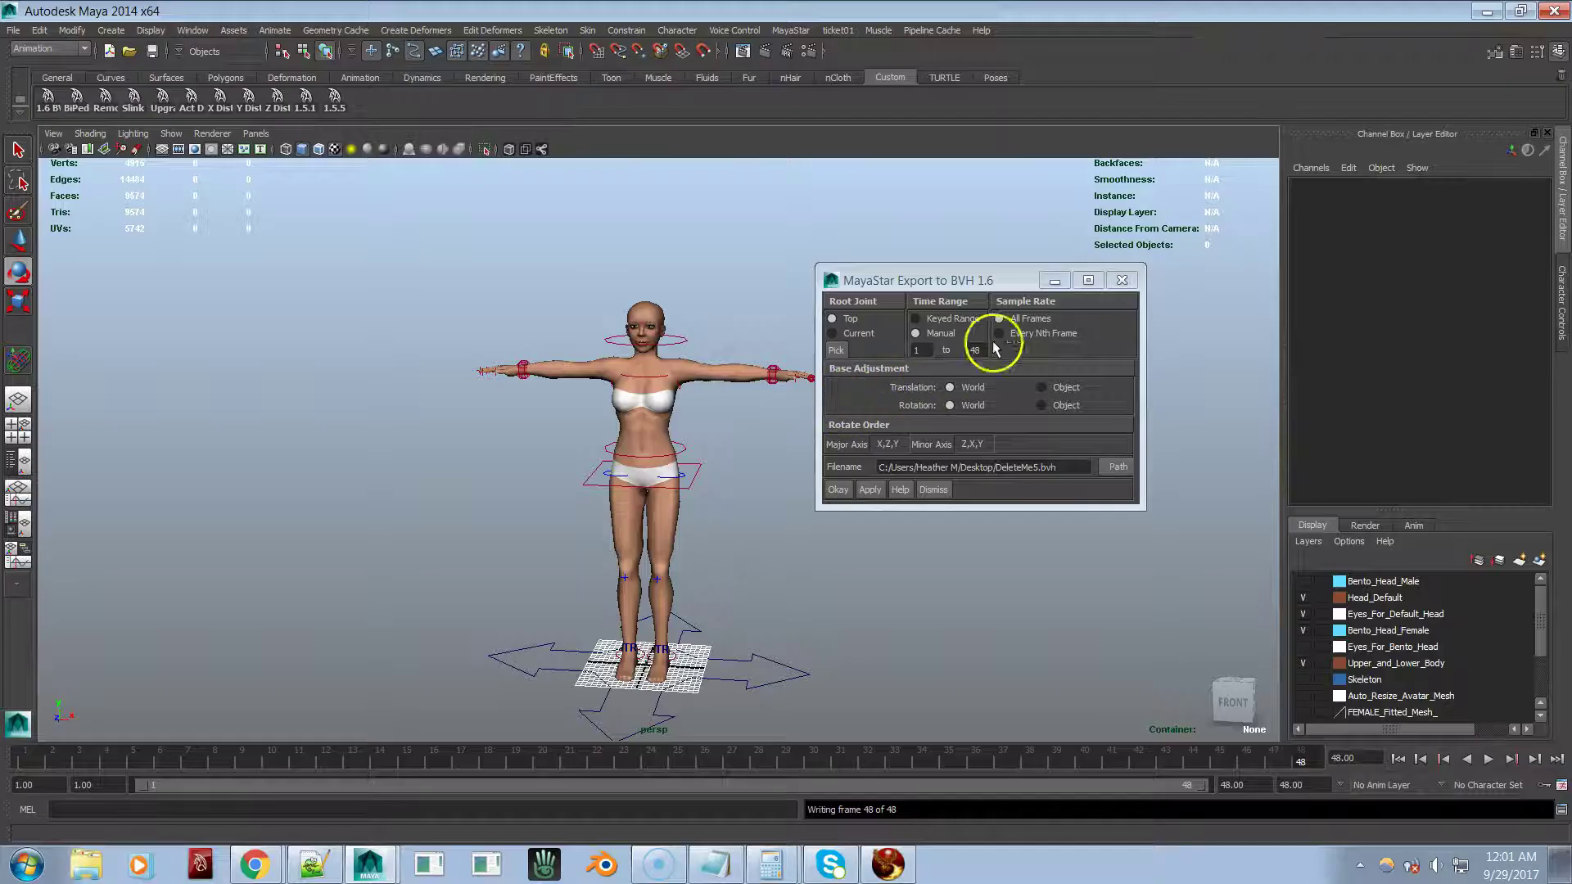
left_click(1116, 283)
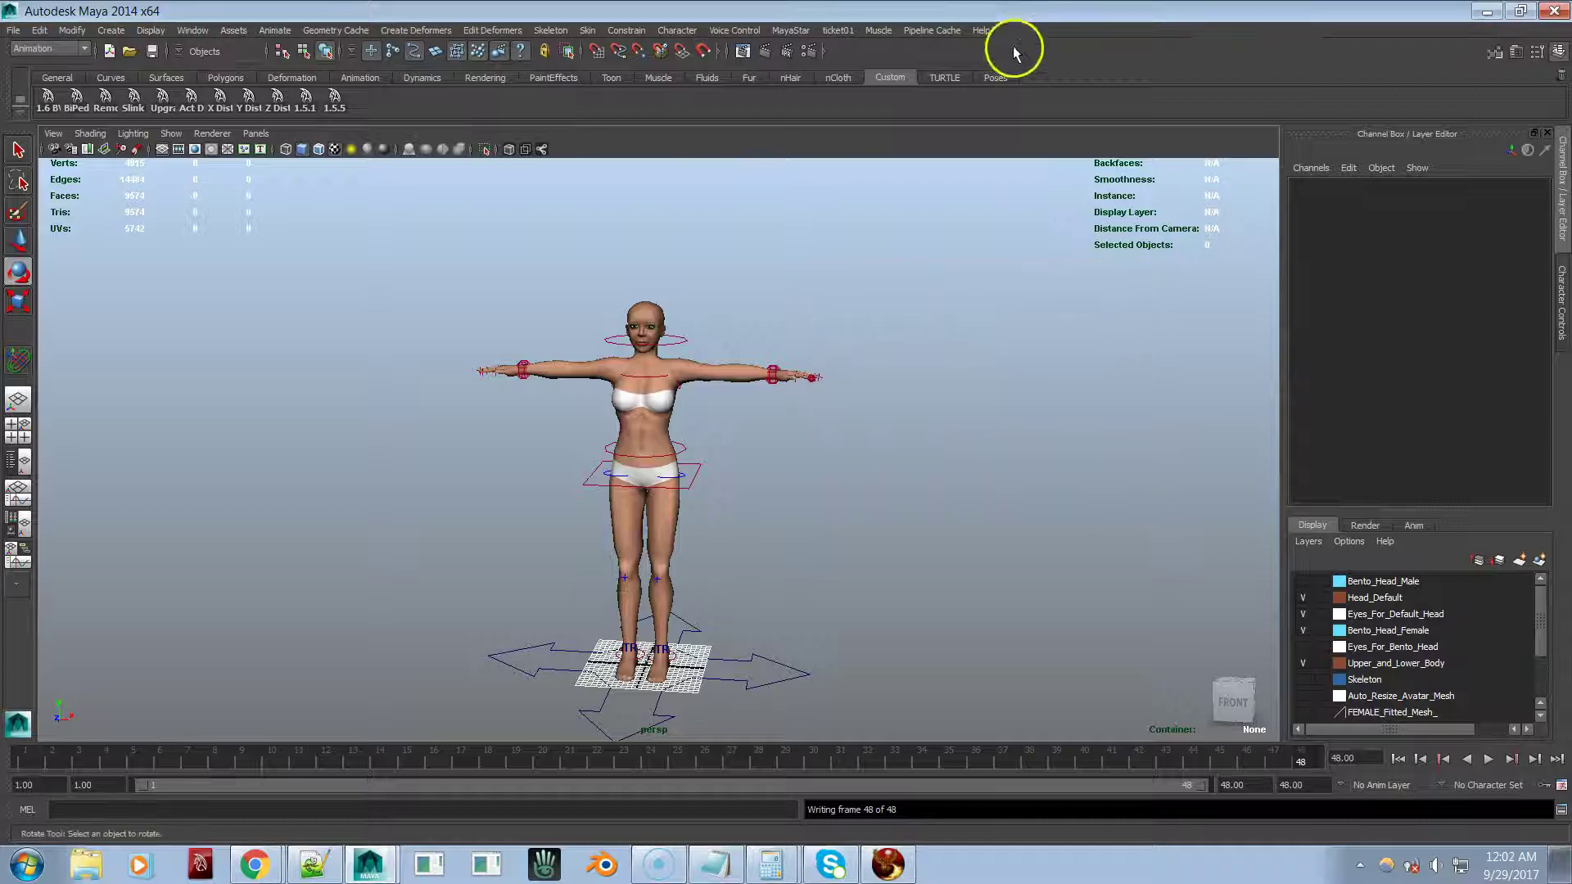
left_click(798, 31)
mouse_move(835, 54)
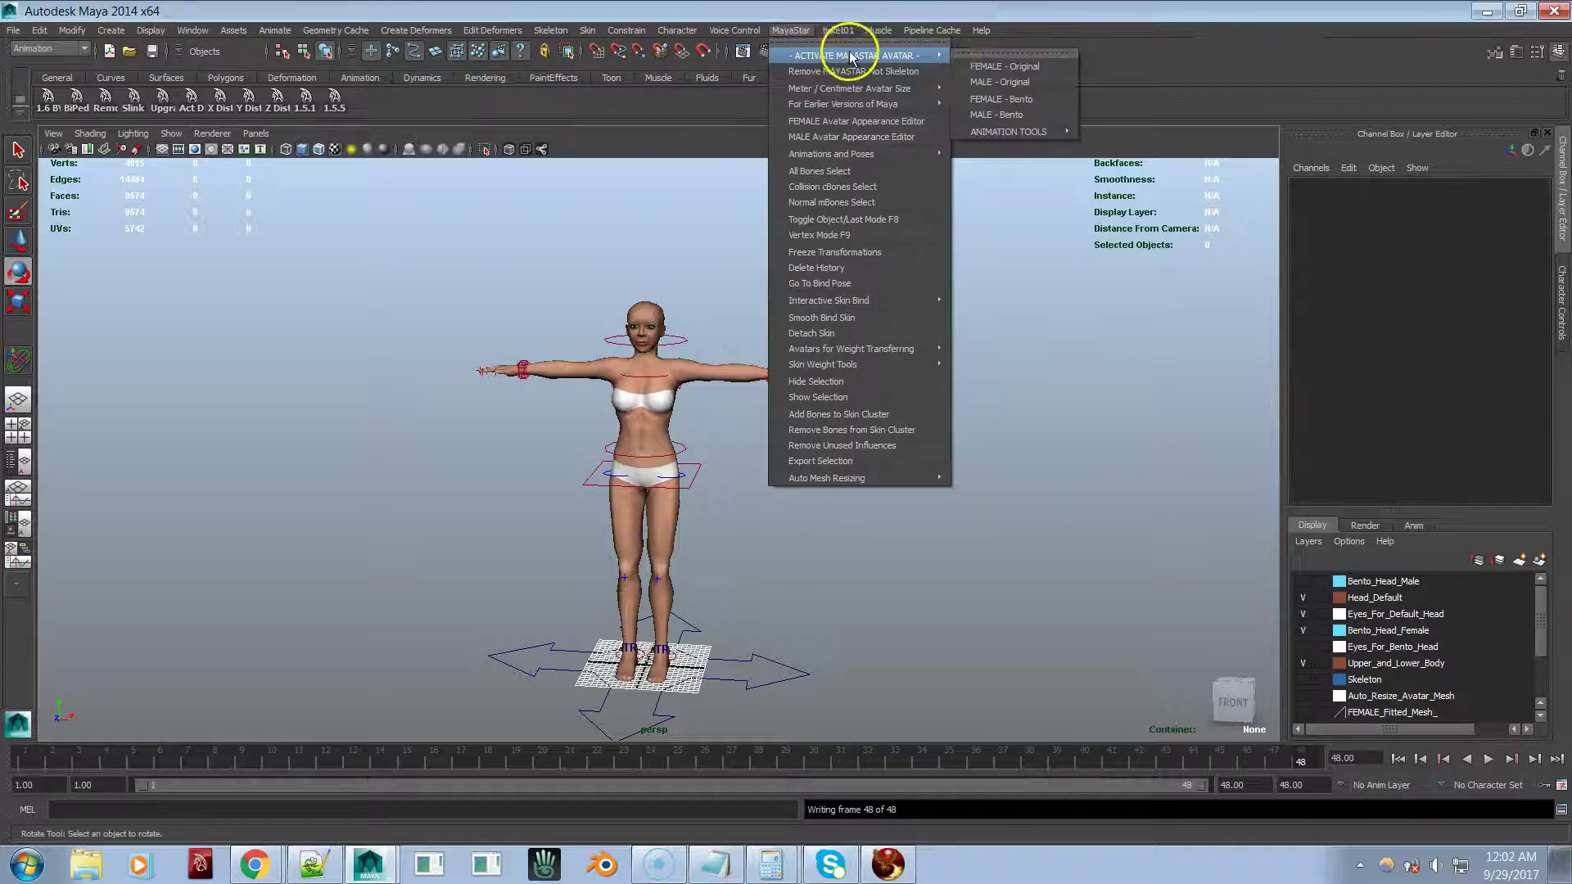
mouse_move(1013, 134)
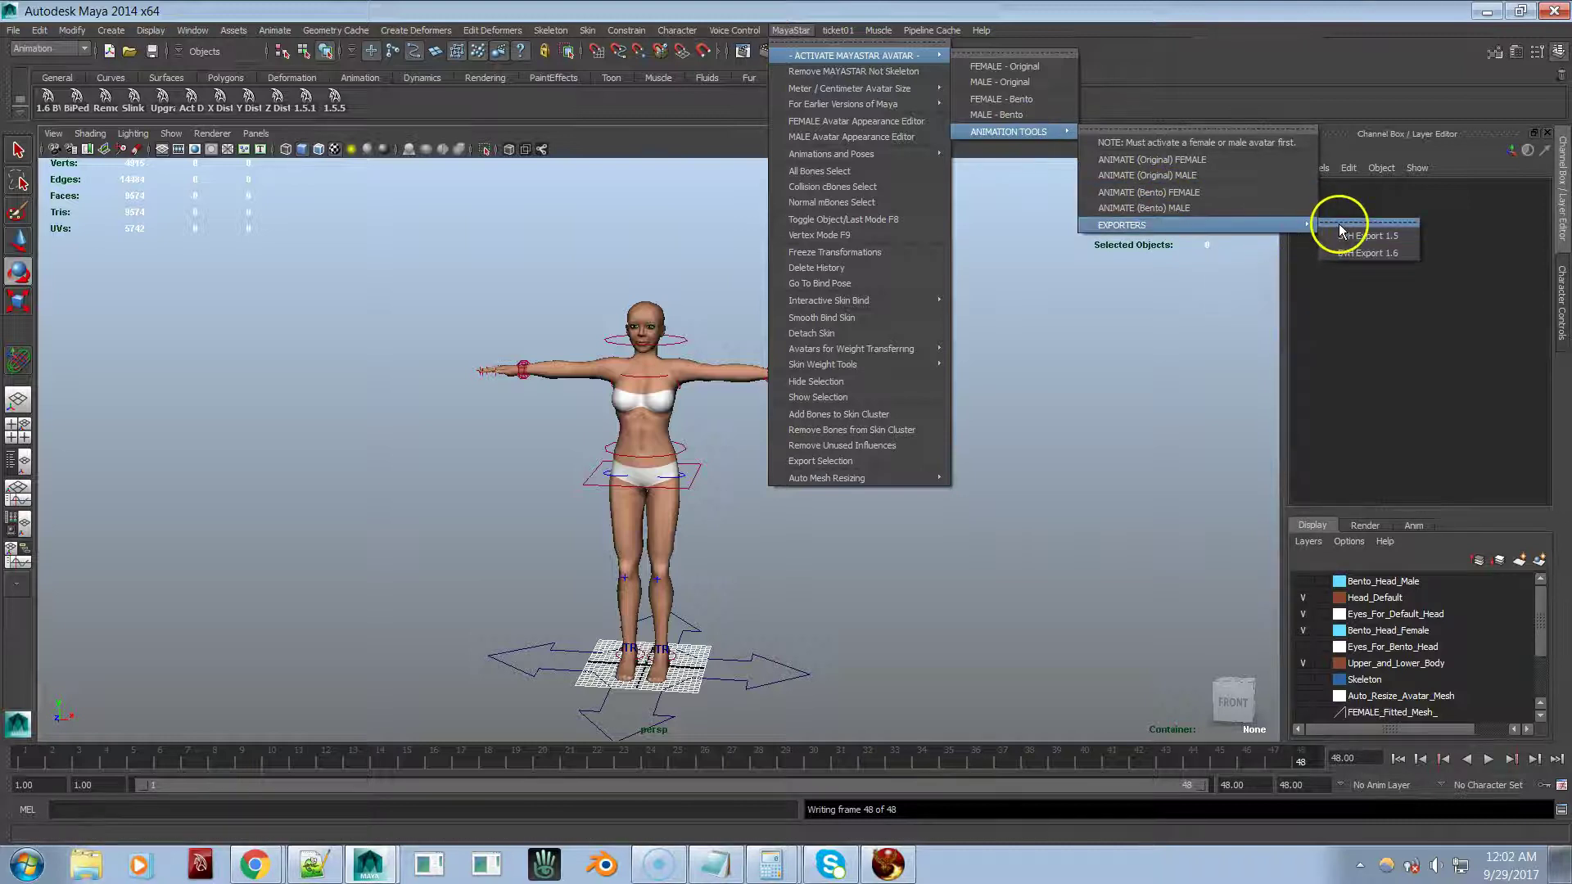
left_click(1365, 221)
left_click_drag(1347, 207, 1146, 309)
Step: Open BVH Export 1.5 to view its options, close it, and open BVH Export 1.6
left_click(1163, 318)
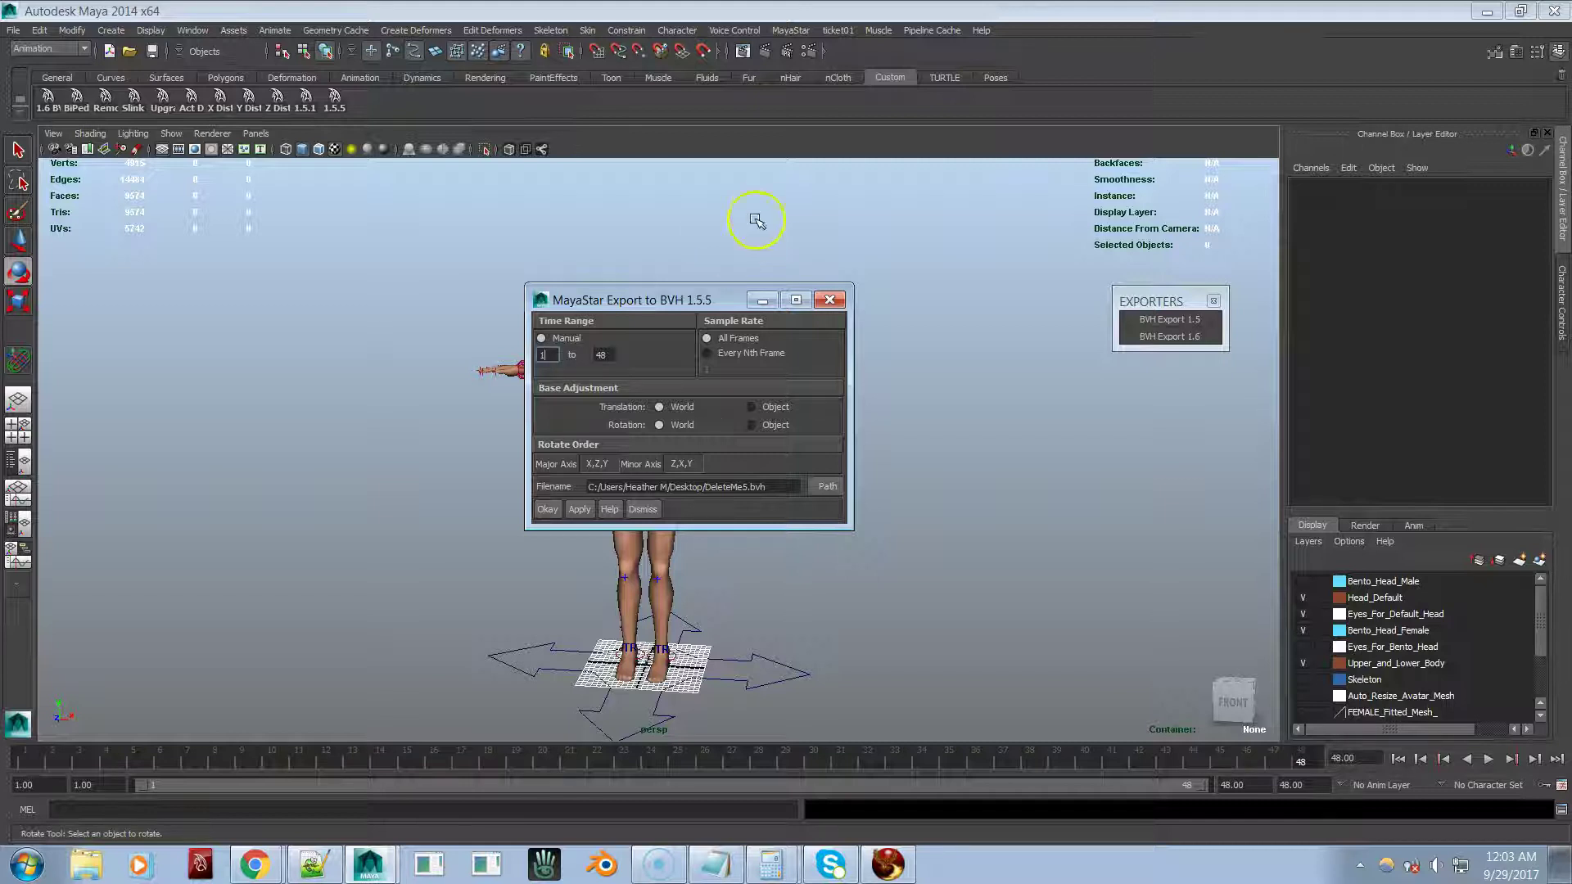
left_click(828, 300)
left_click(1152, 338)
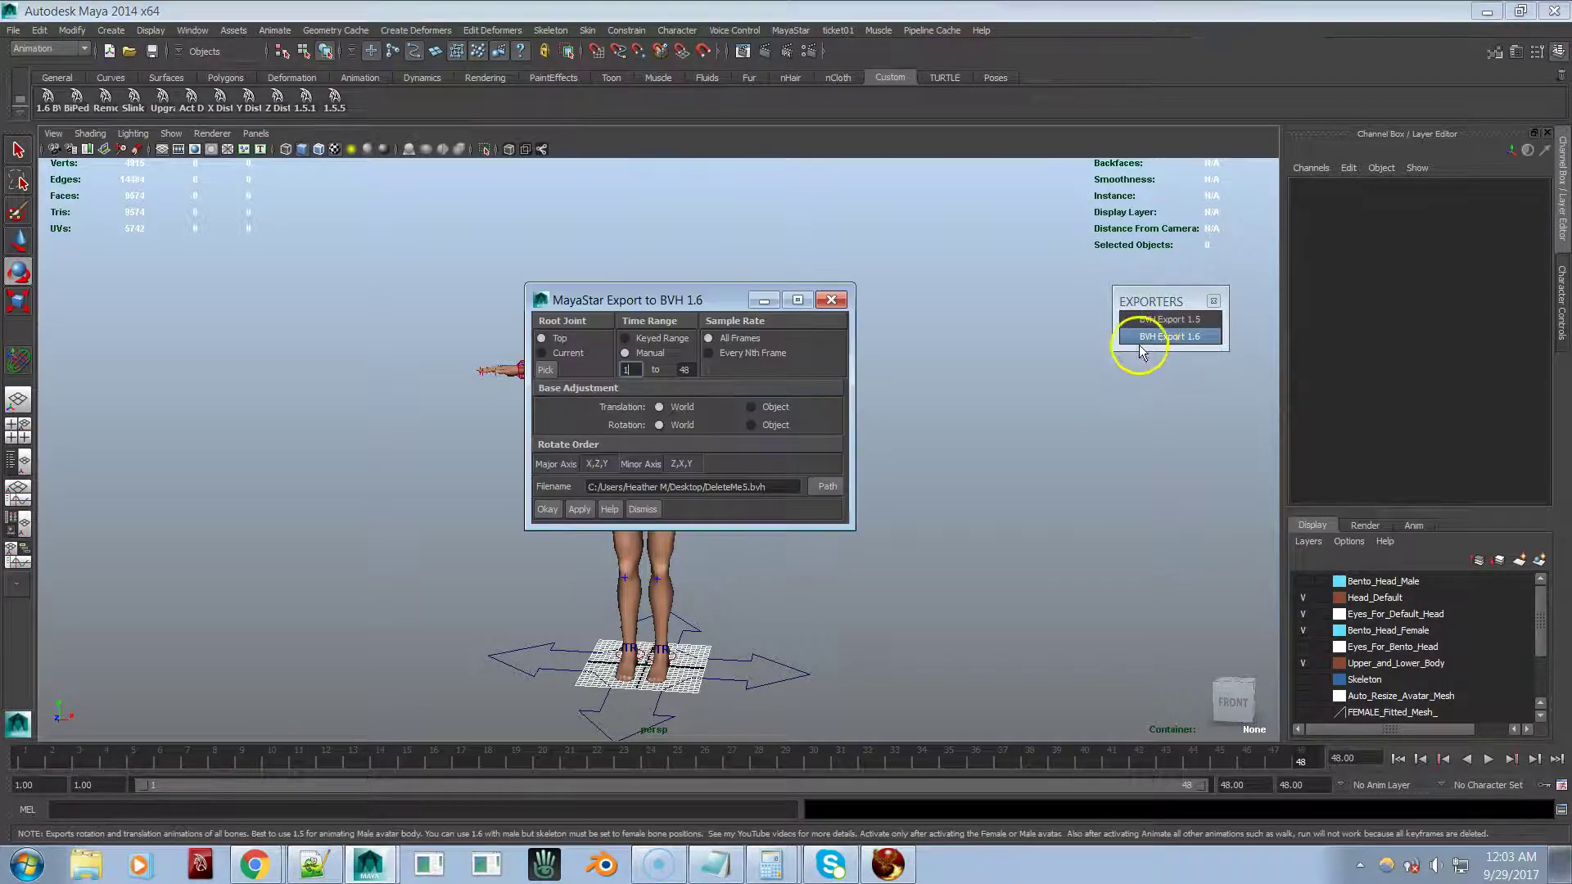
Step: Set the BVH 1.6 export's root joint to Current, keeping the manual time range
left_click(559, 339)
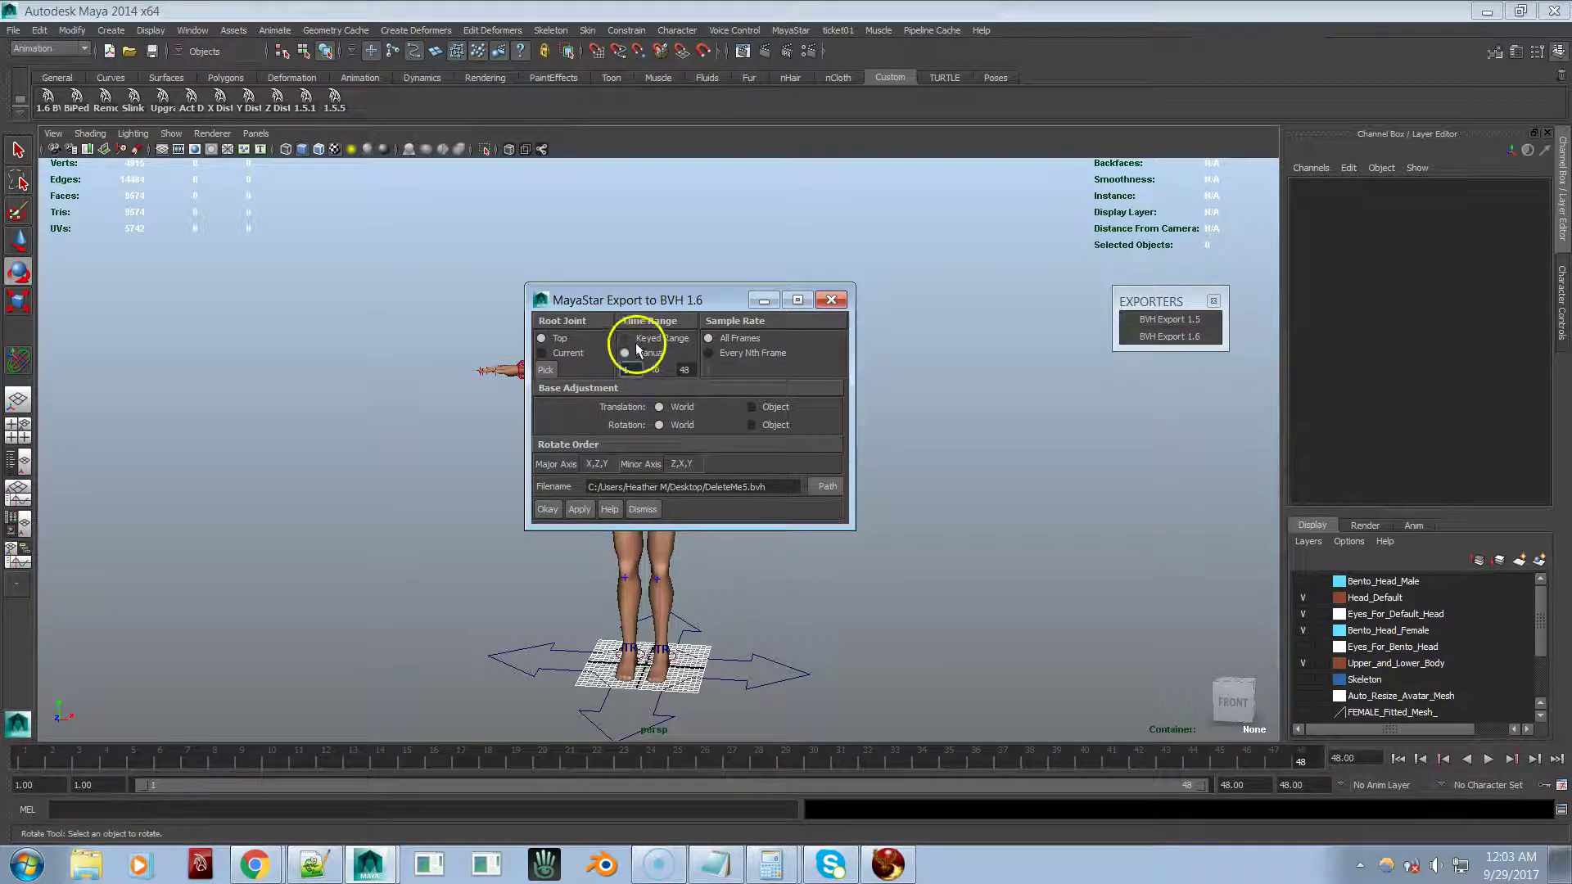
left_click(659, 354)
left_click(881, 606)
left_click(560, 349)
left_click(557, 352)
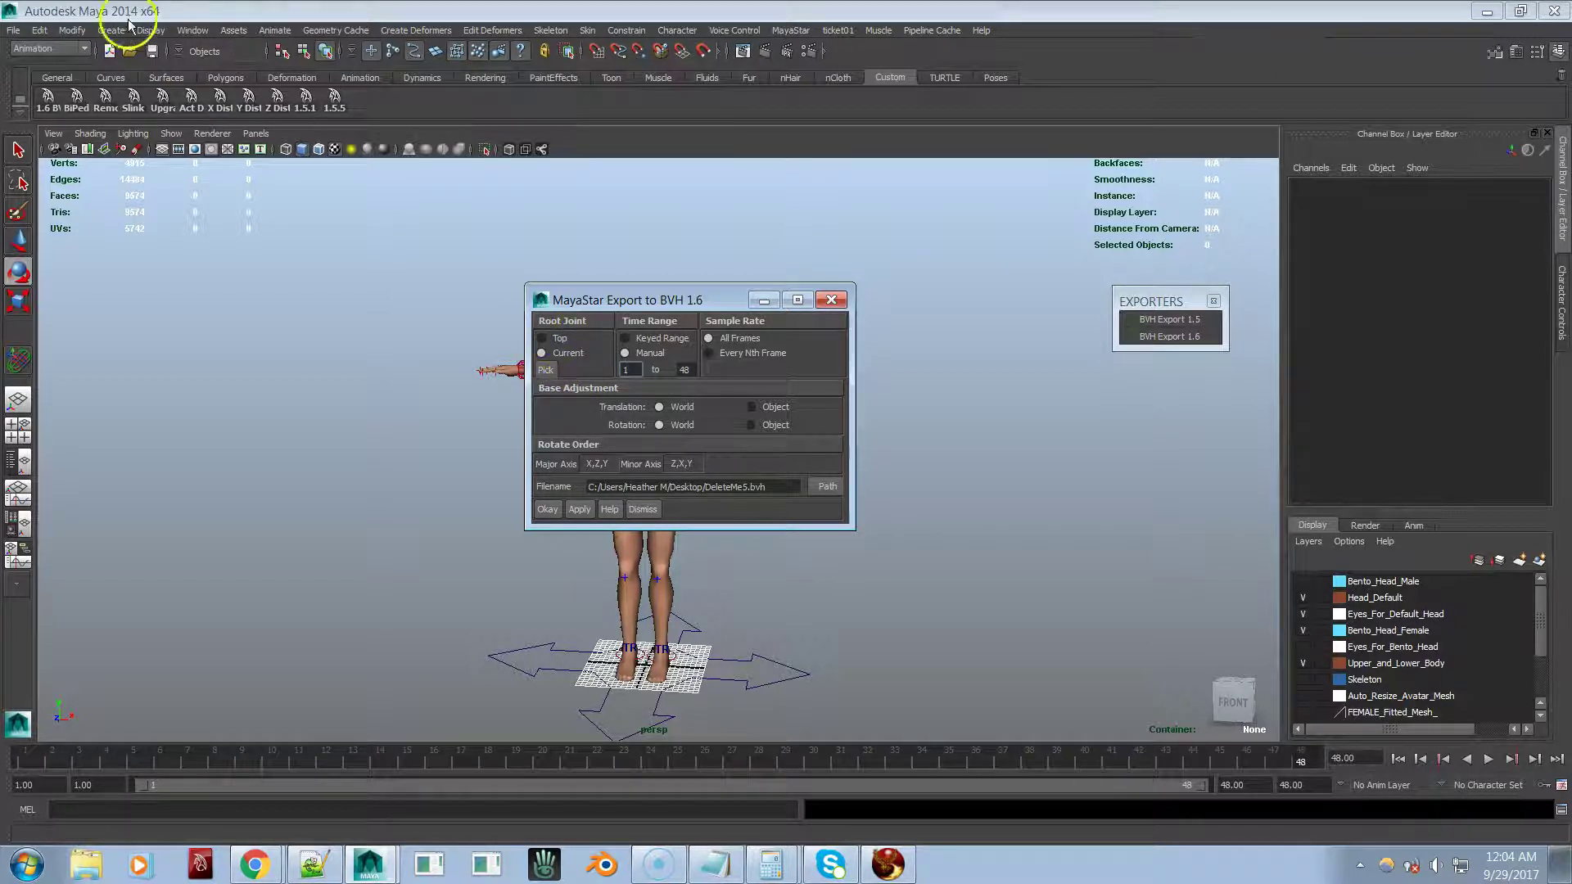
Step: Open the Outliner, place it beside the export window and select the hip joint
left_click(192, 31)
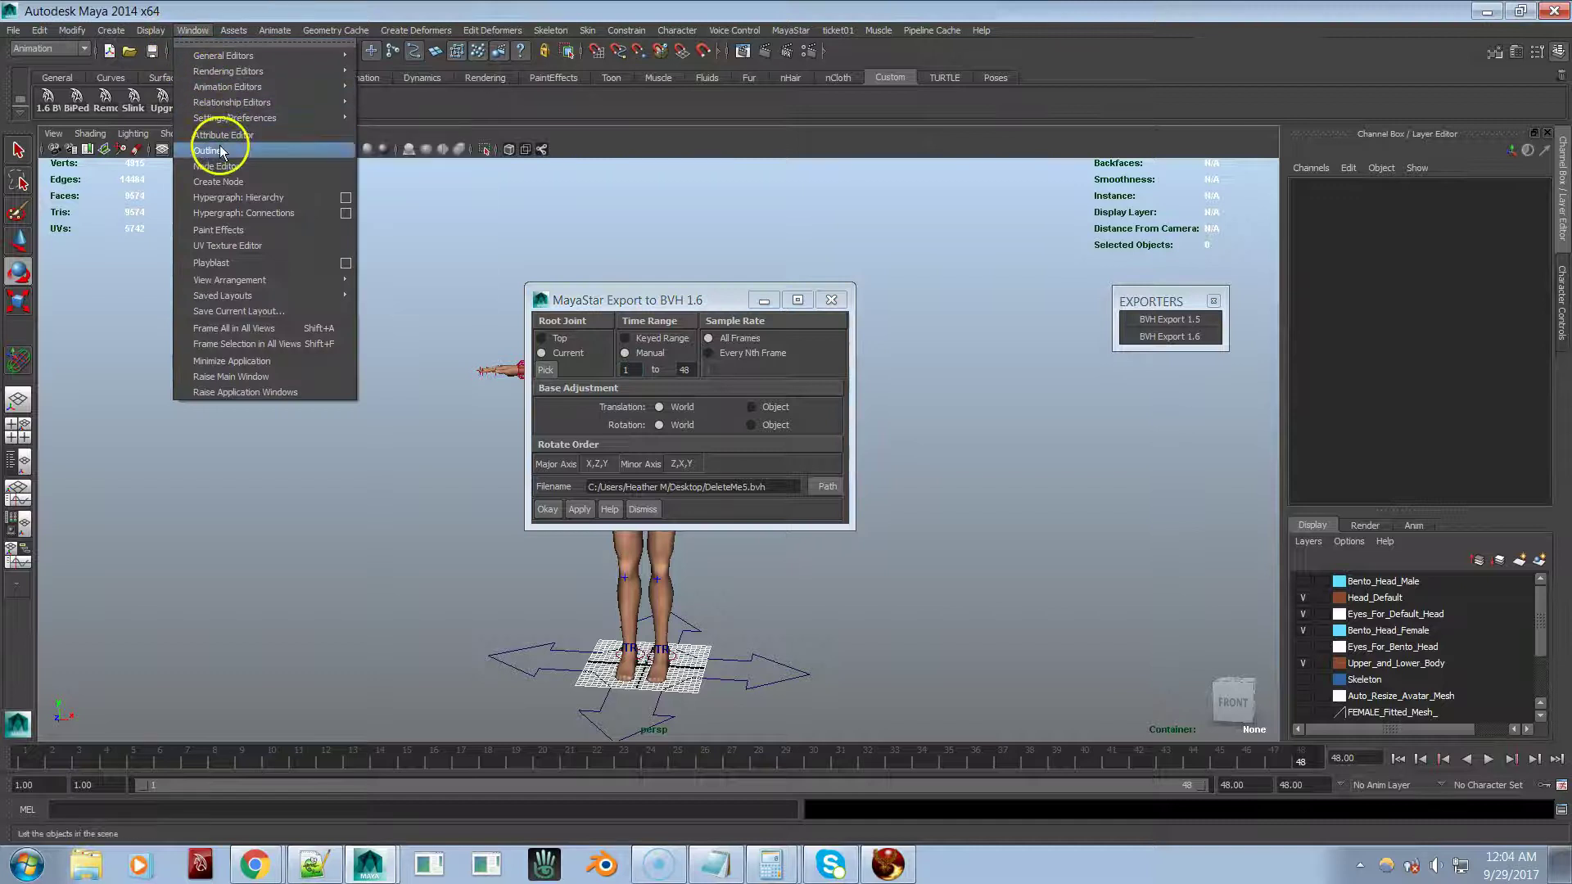
key("Escape")
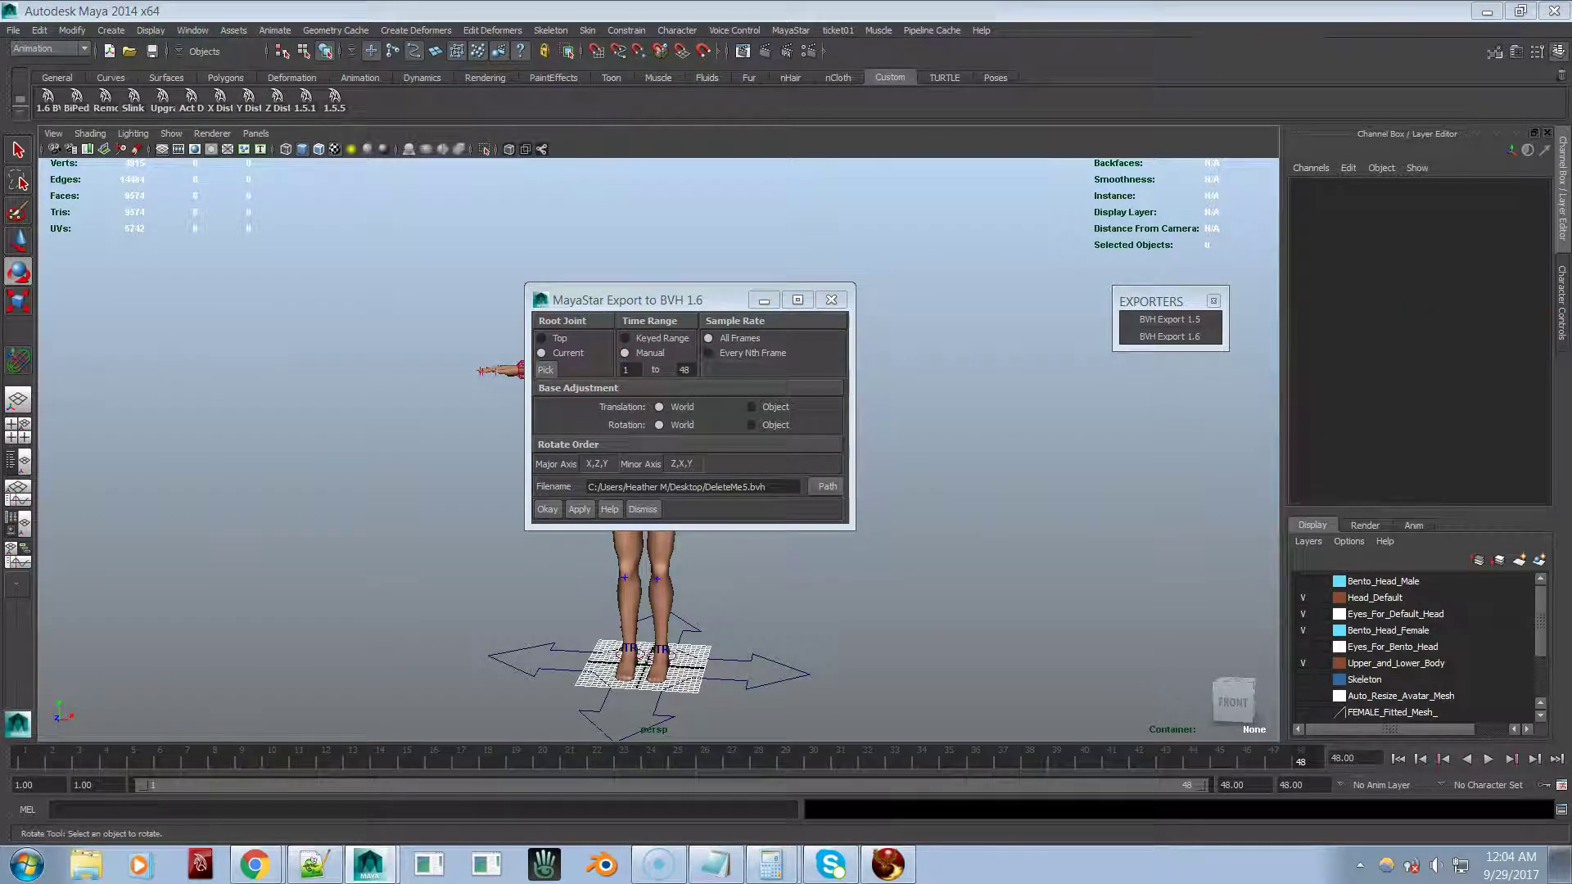
left_click_drag(1199, 12, 1109, 112)
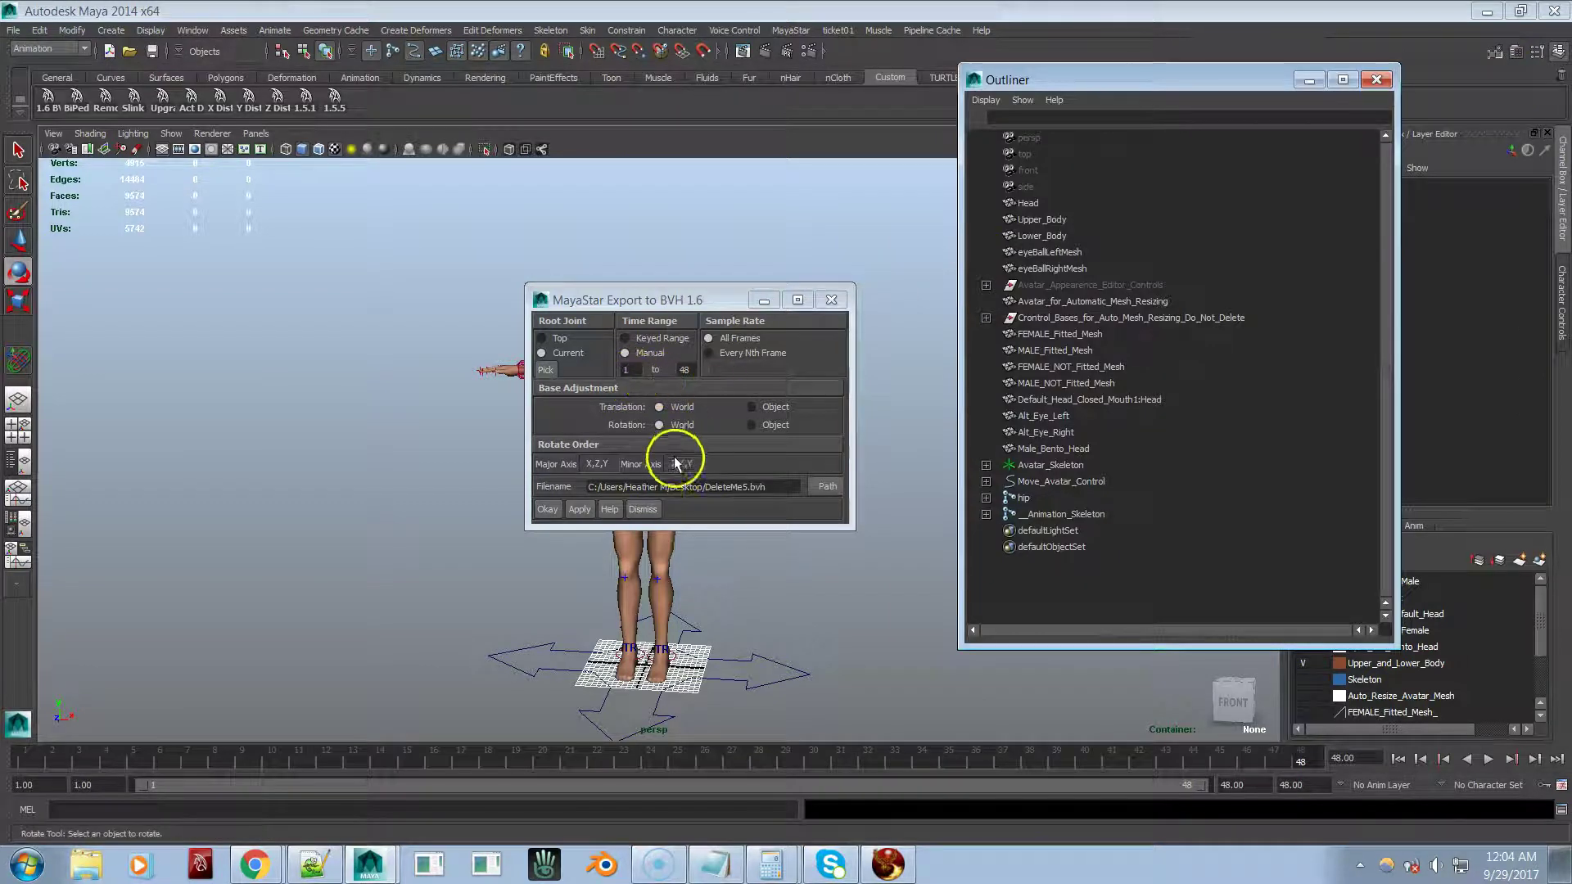
left_click(1022, 498)
left_click(1026, 501)
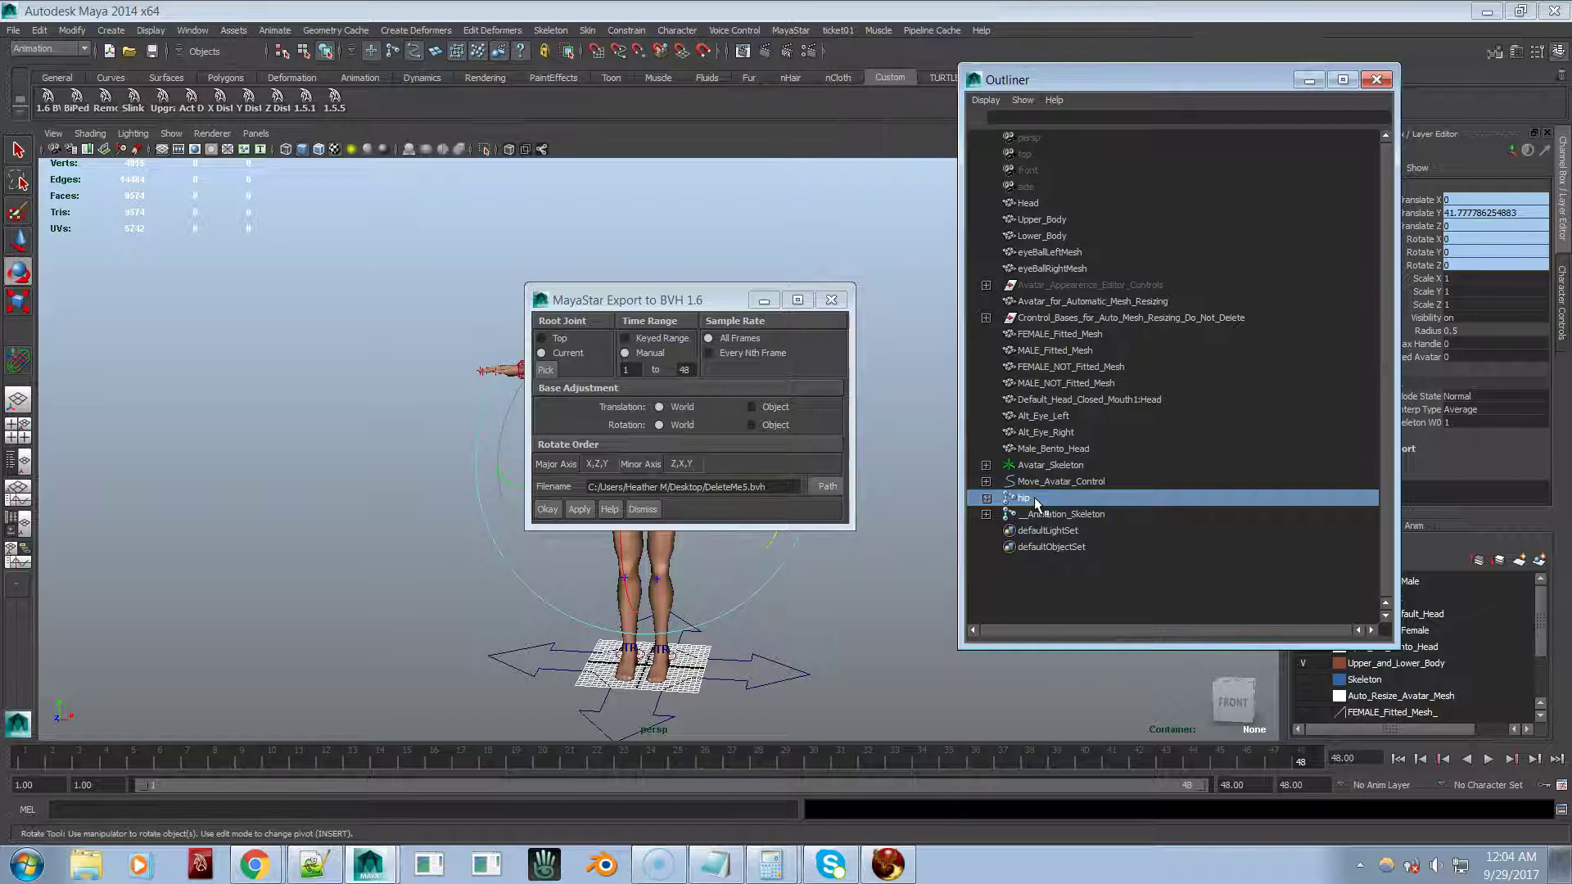
Step: Examine the full joint hierarchies under hip and __Animation_Skeleton in the Outliner, collapsing each one again
left_click(997, 501)
left_click(987, 497, "shift")
scroll(1039, 495, "down", 3)
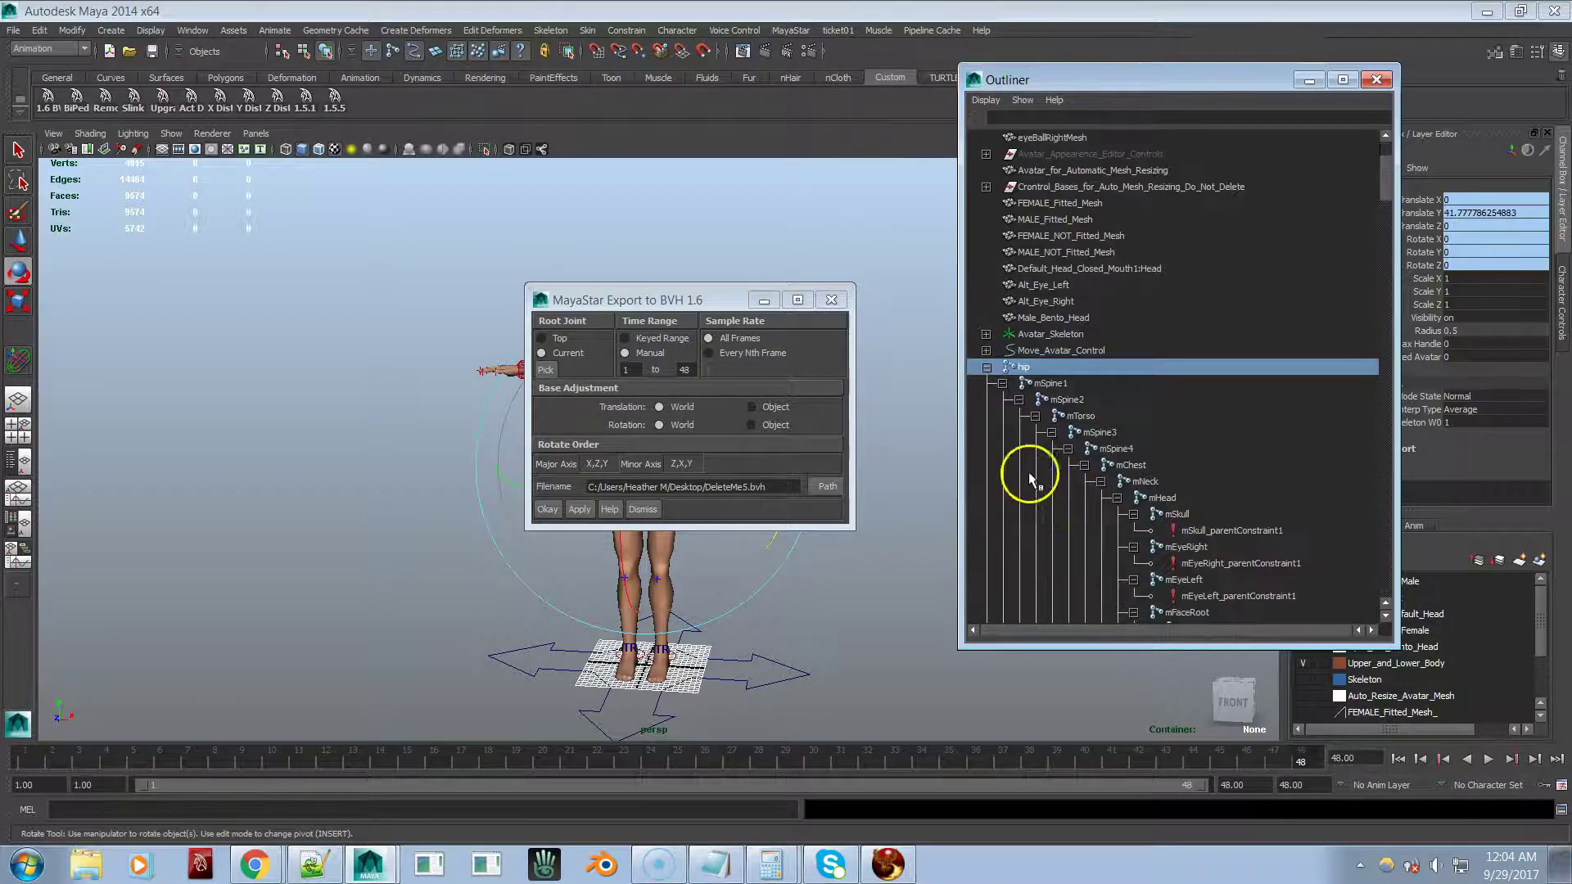
left_click(987, 367)
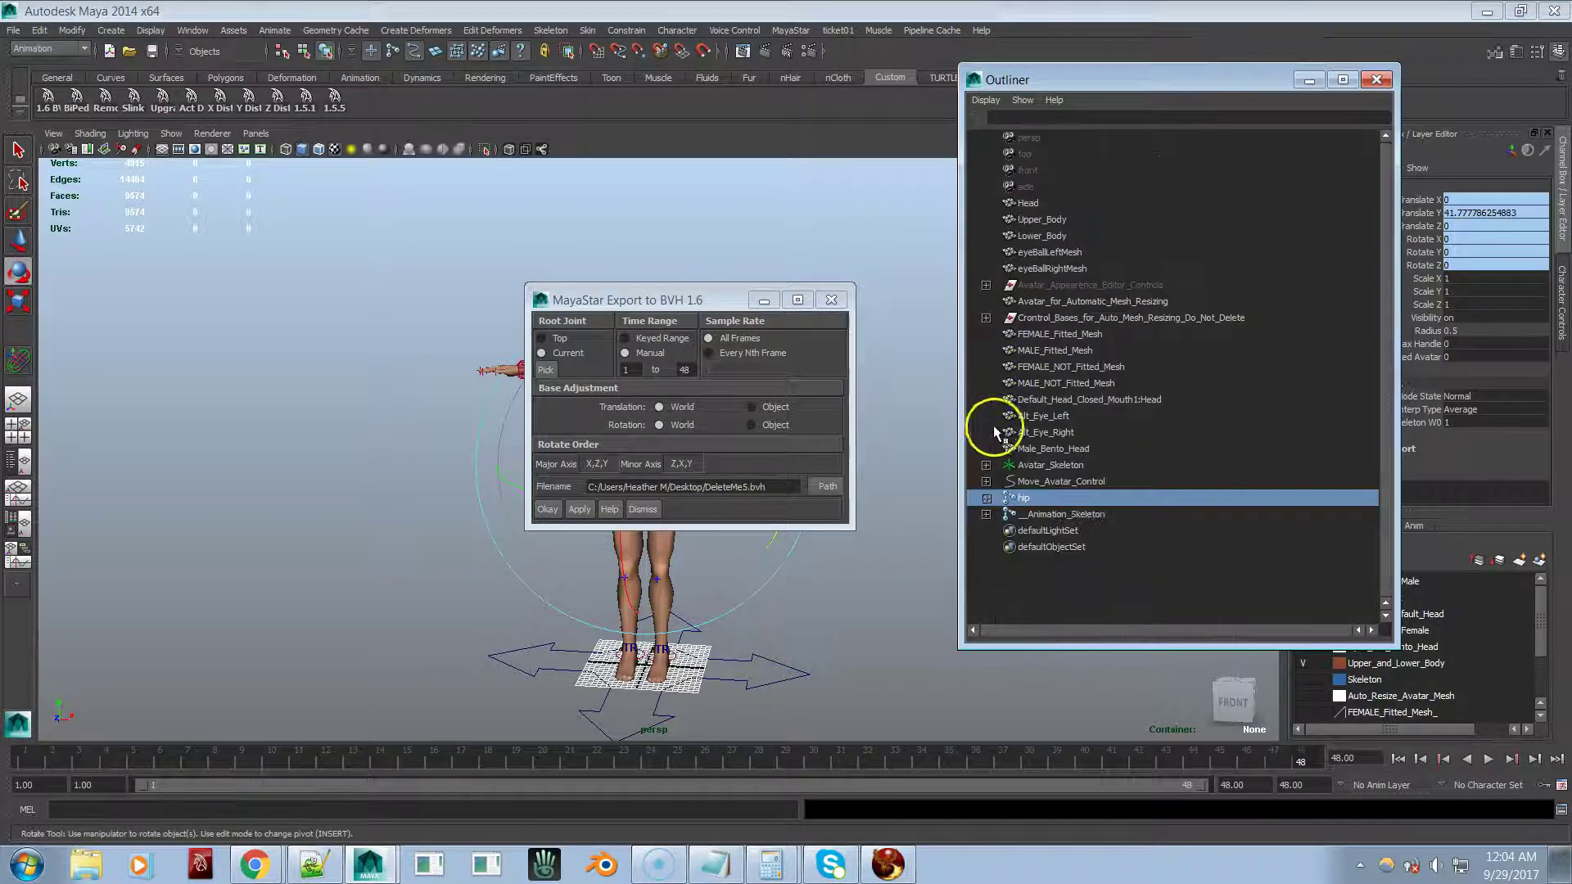
left_click(985, 514, "shift")
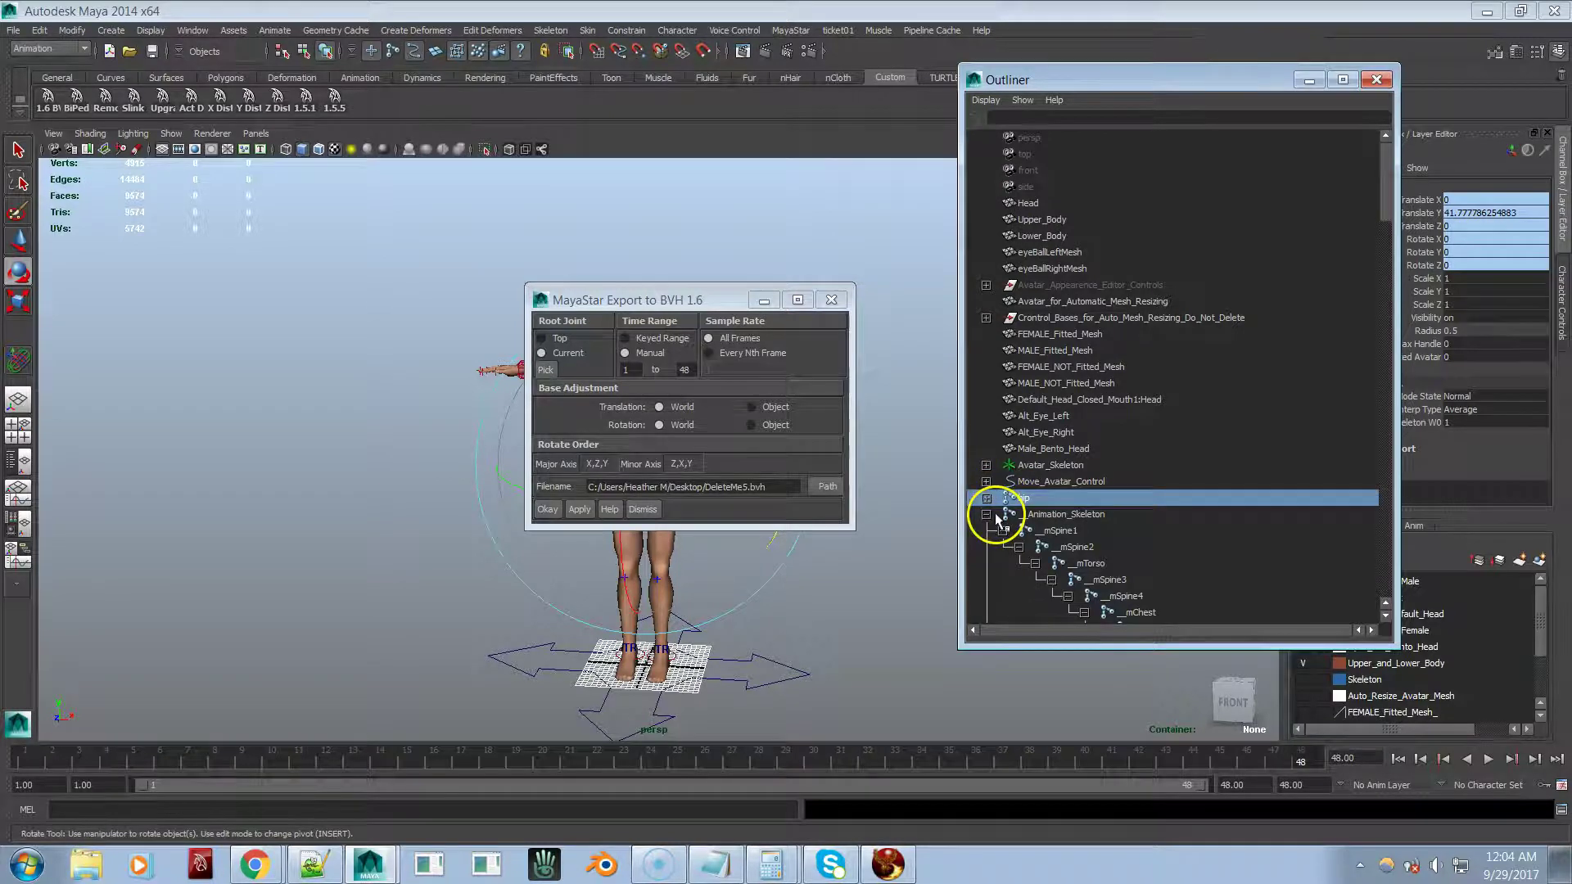
scroll(1023, 519, "down", 3)
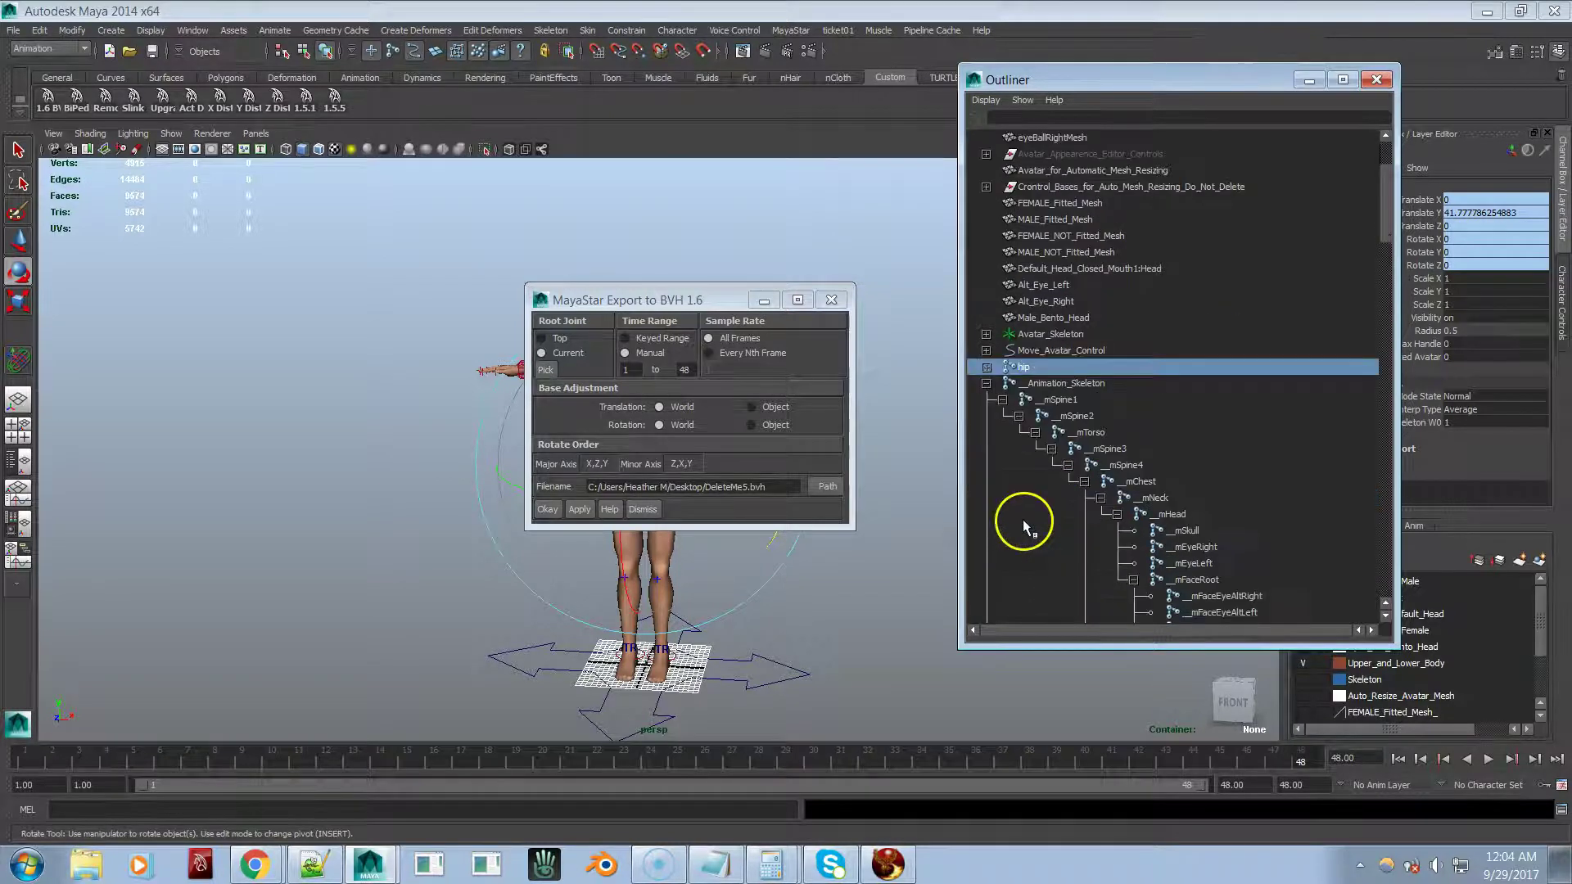
left_click(987, 383)
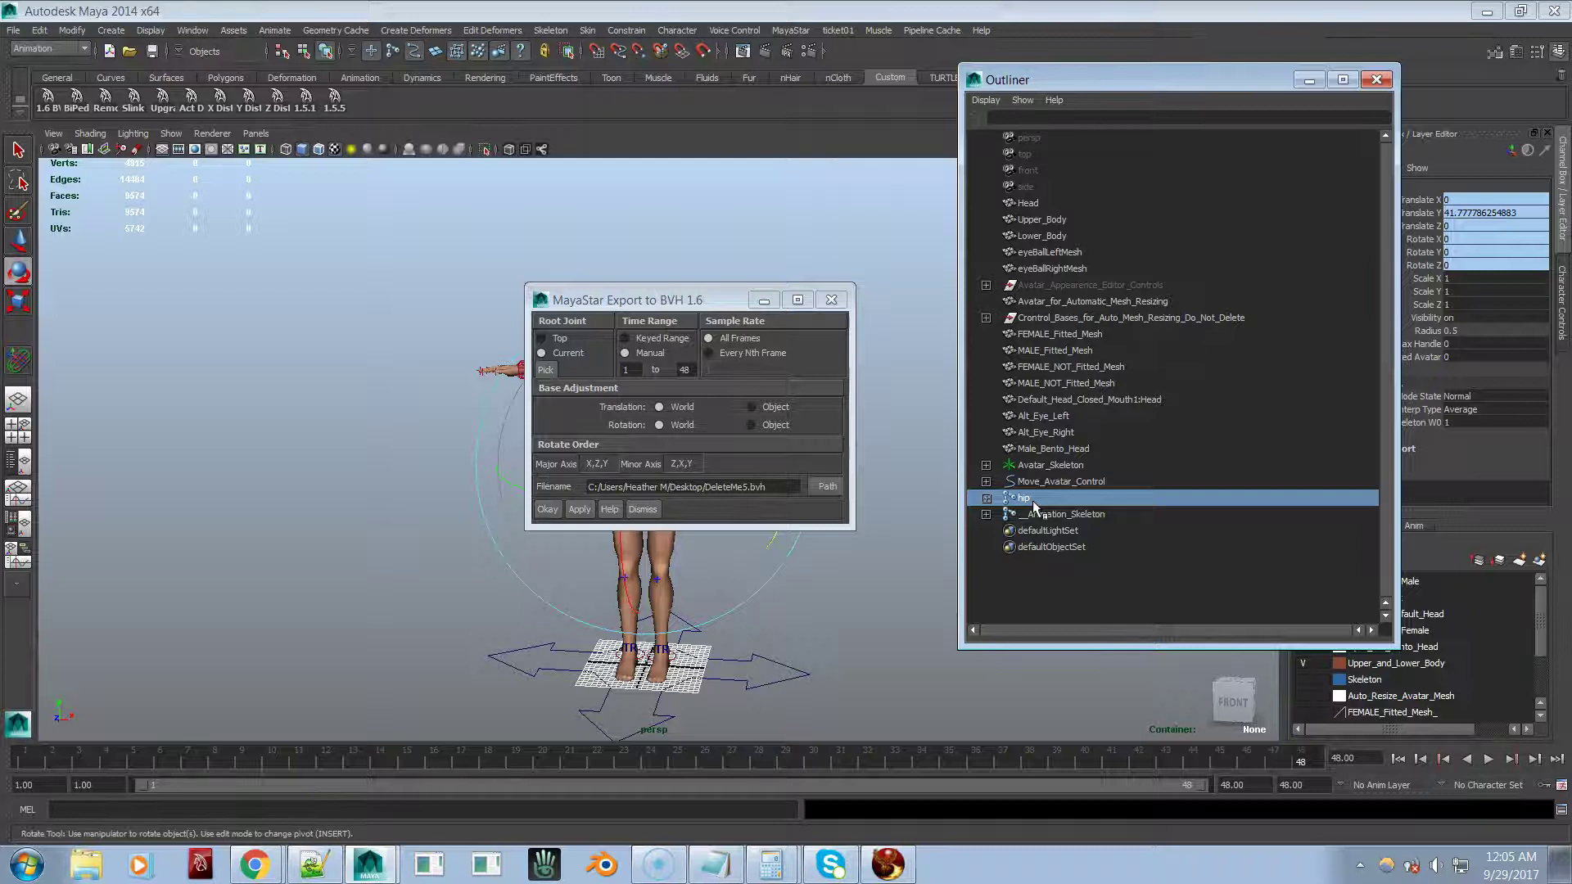
left_click(986, 498)
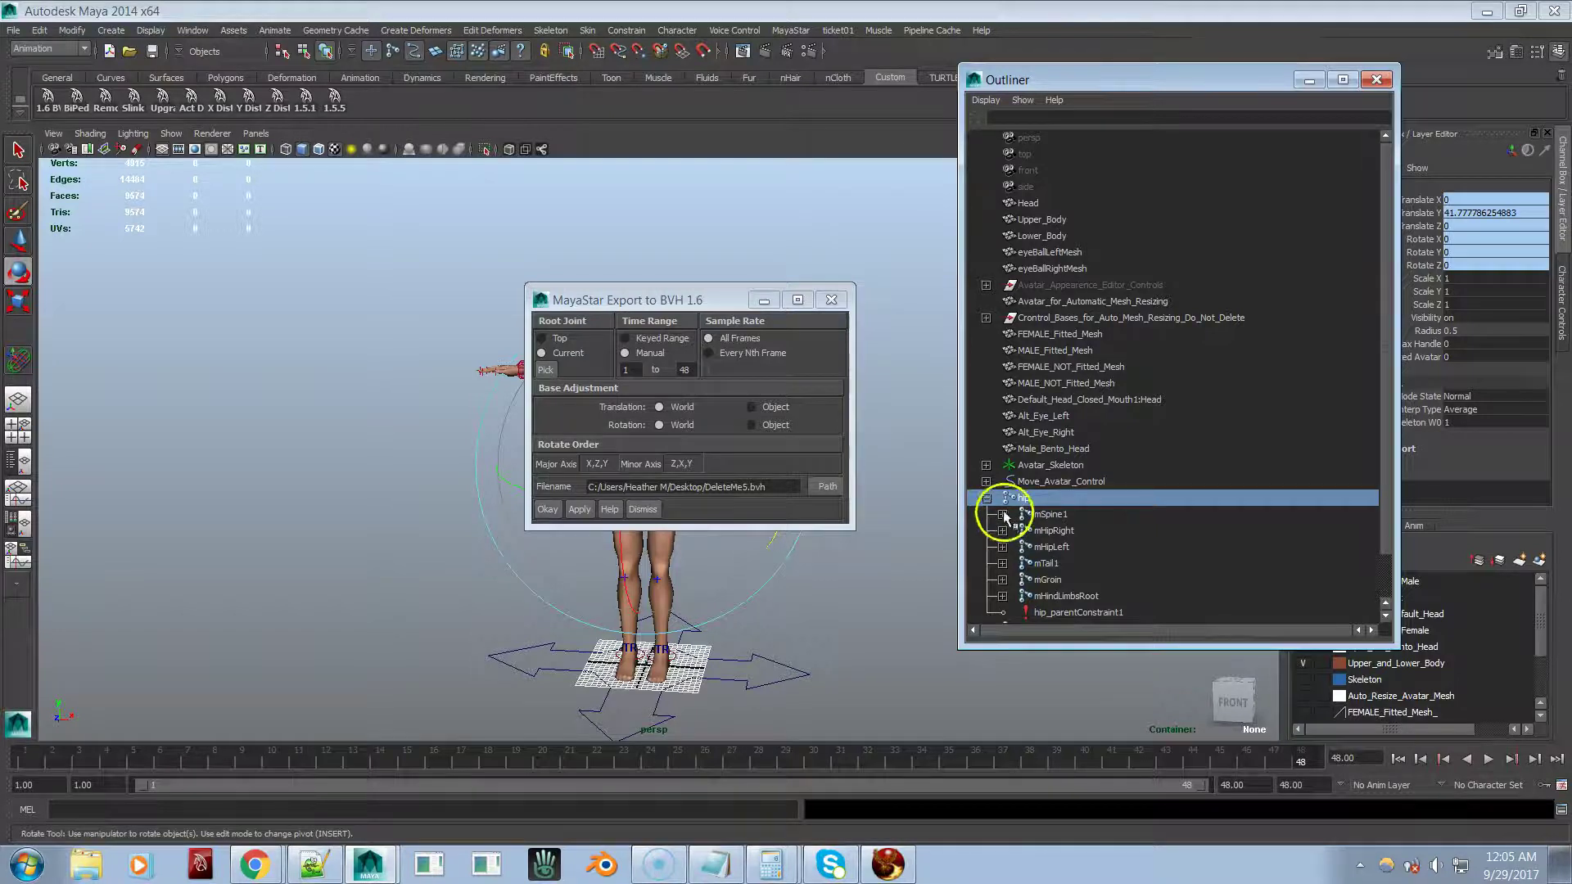
left_click(987, 498)
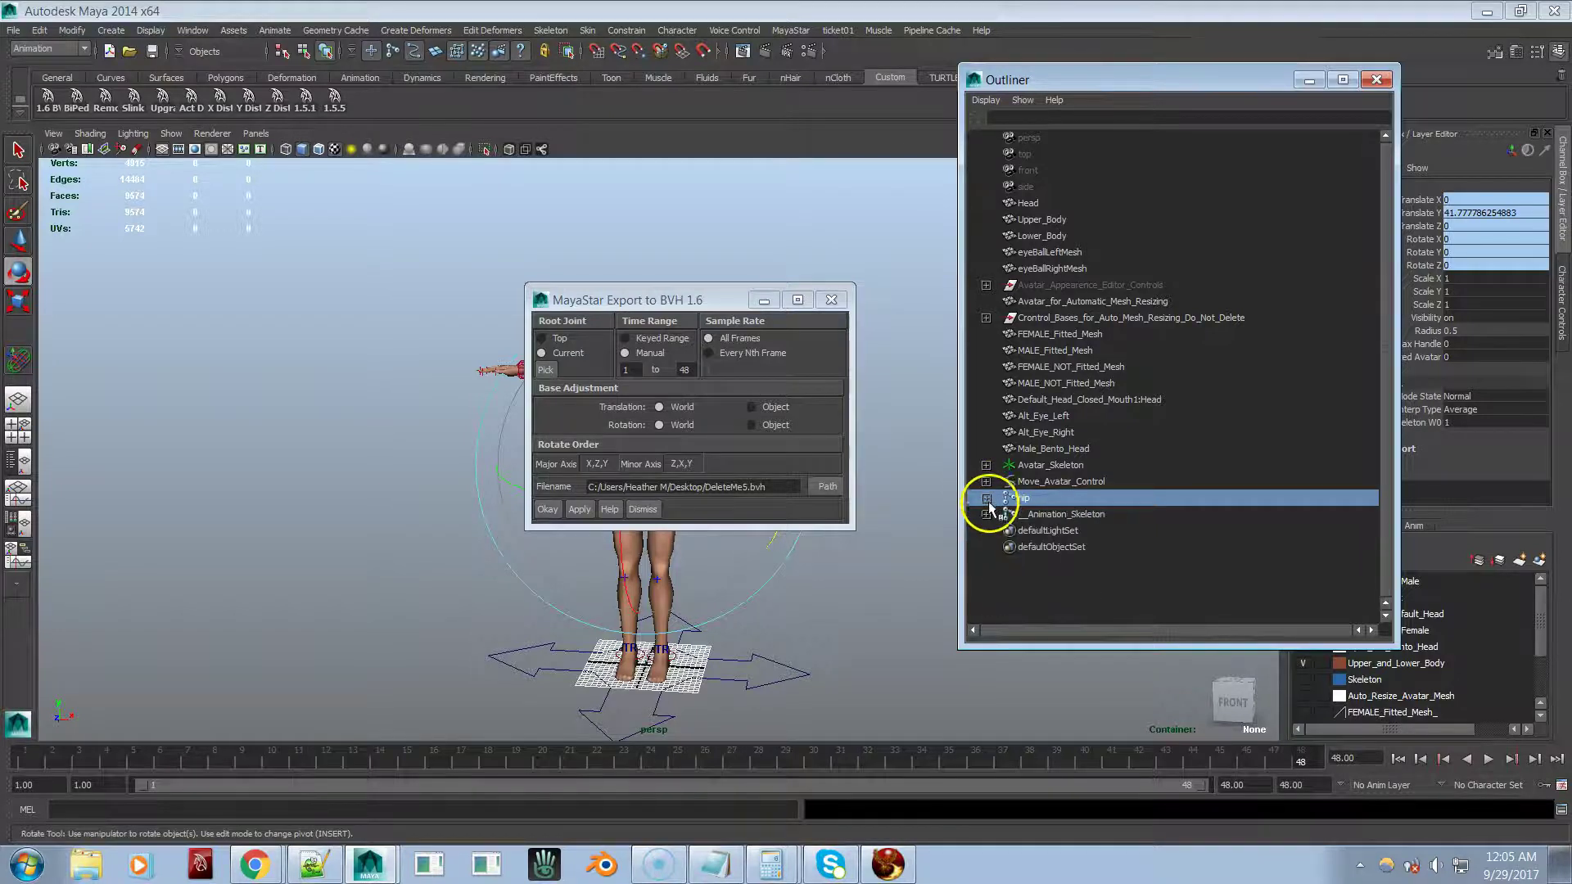
Step: Rename the __Animation_Skeleton root joint as avatar_mPelvis and look over its child joints
double_click(1062, 514)
type("avatar")
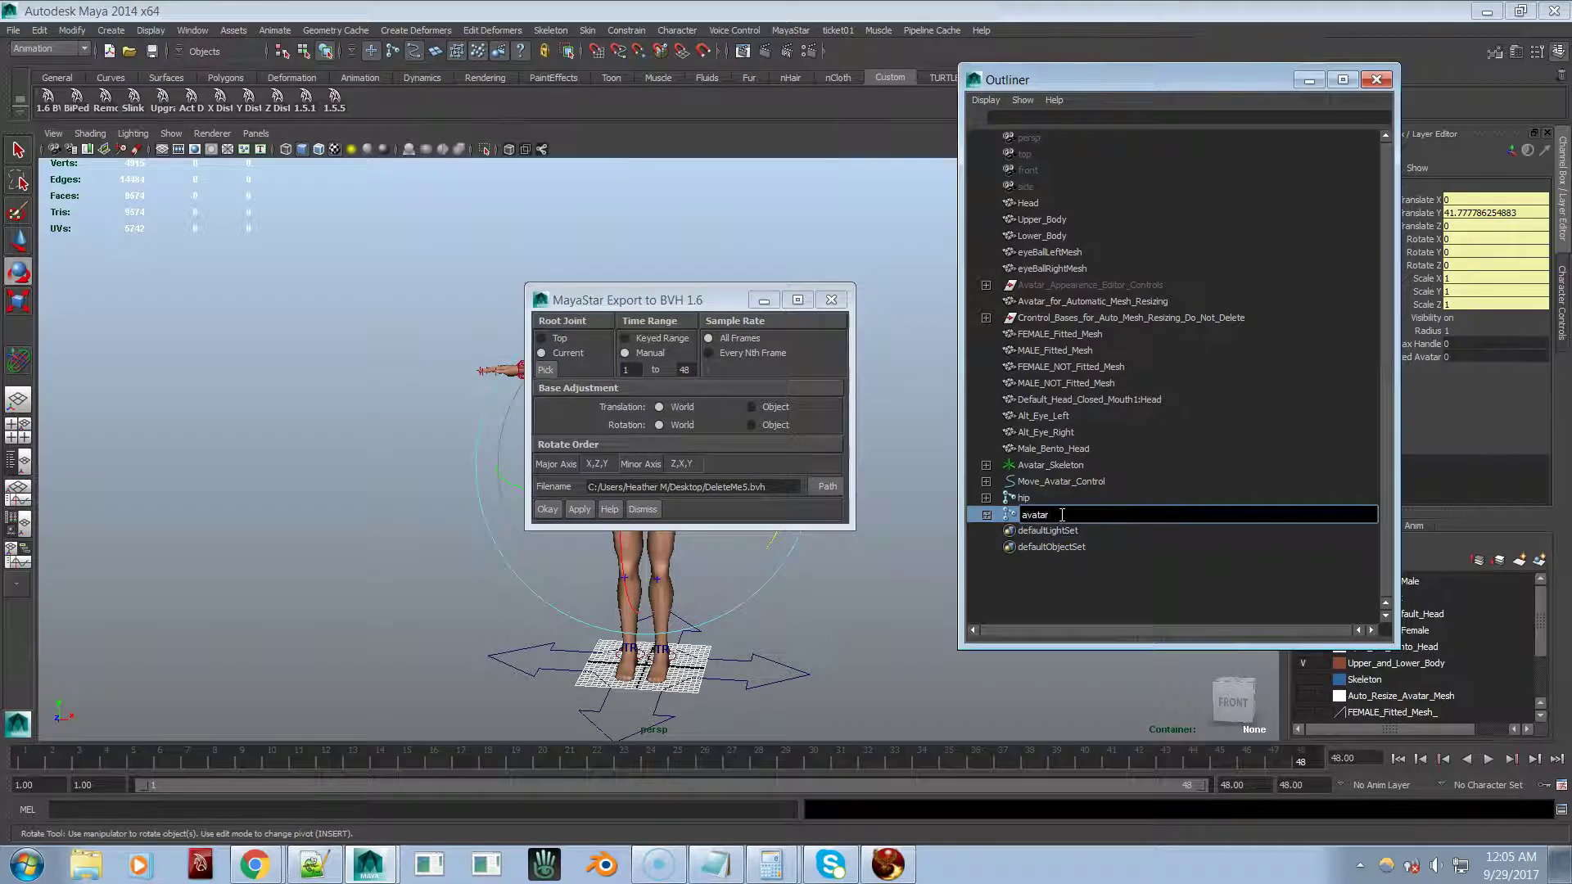
type("_")
type("malelvis")
key("Return")
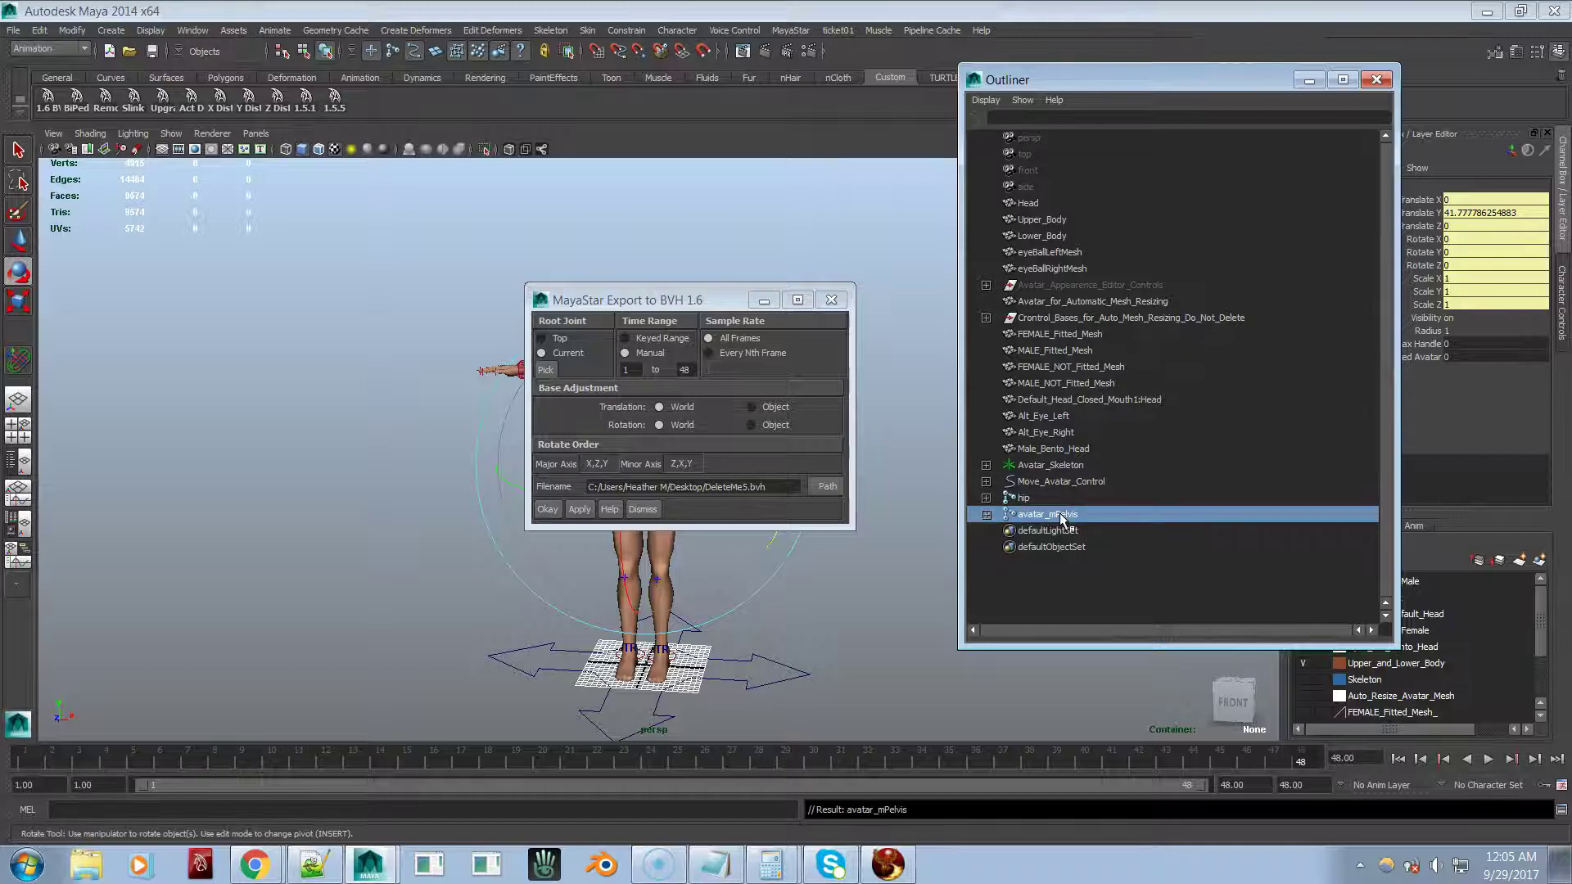
left_click(986, 514)
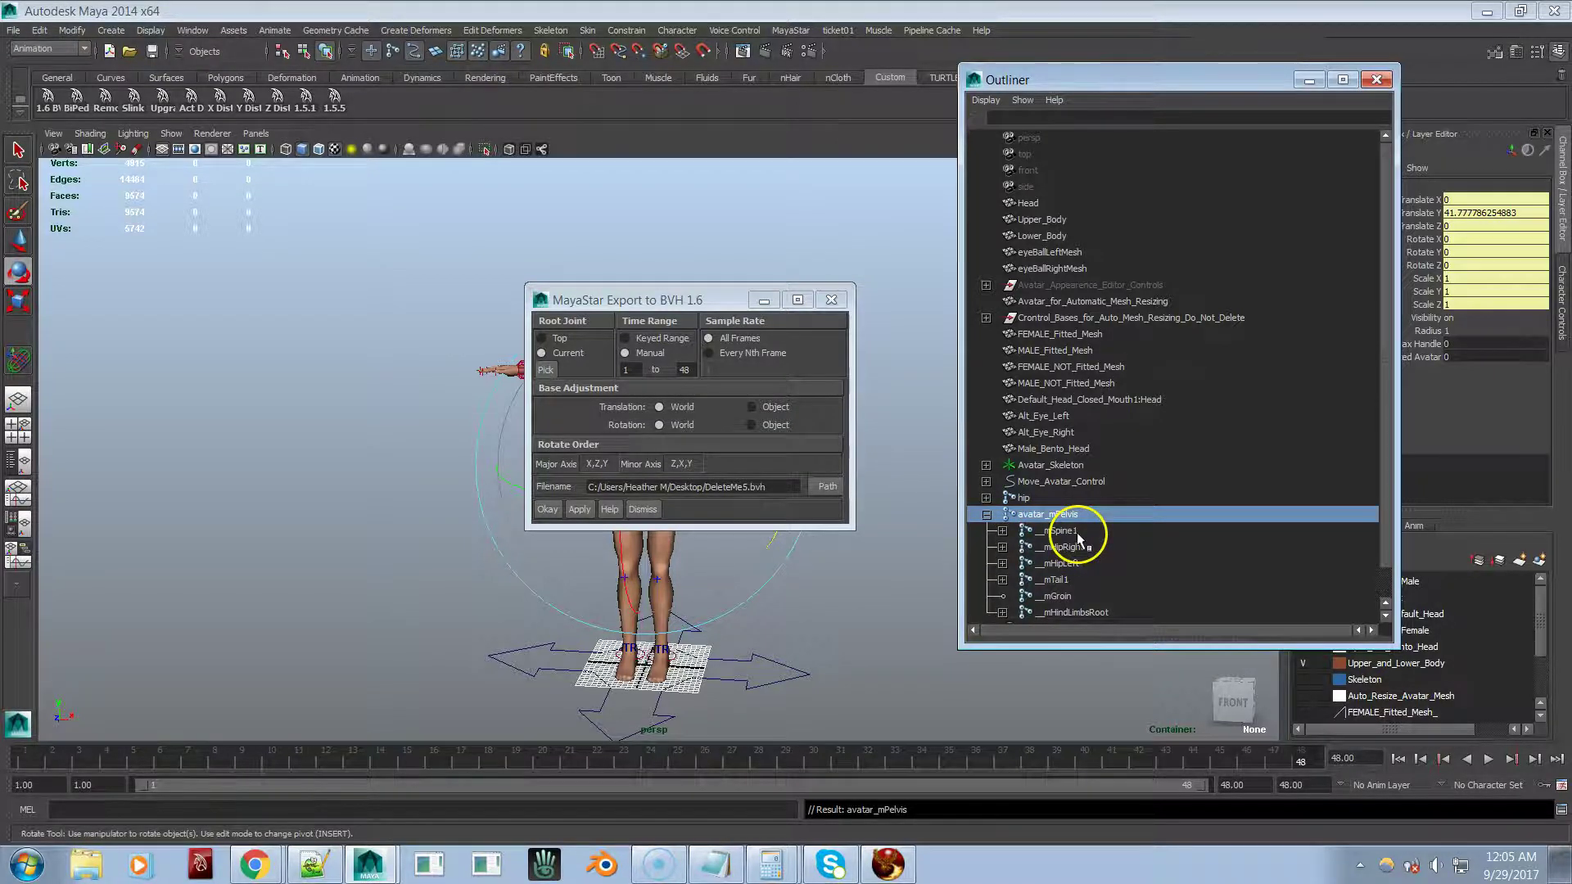
left_click(986, 516)
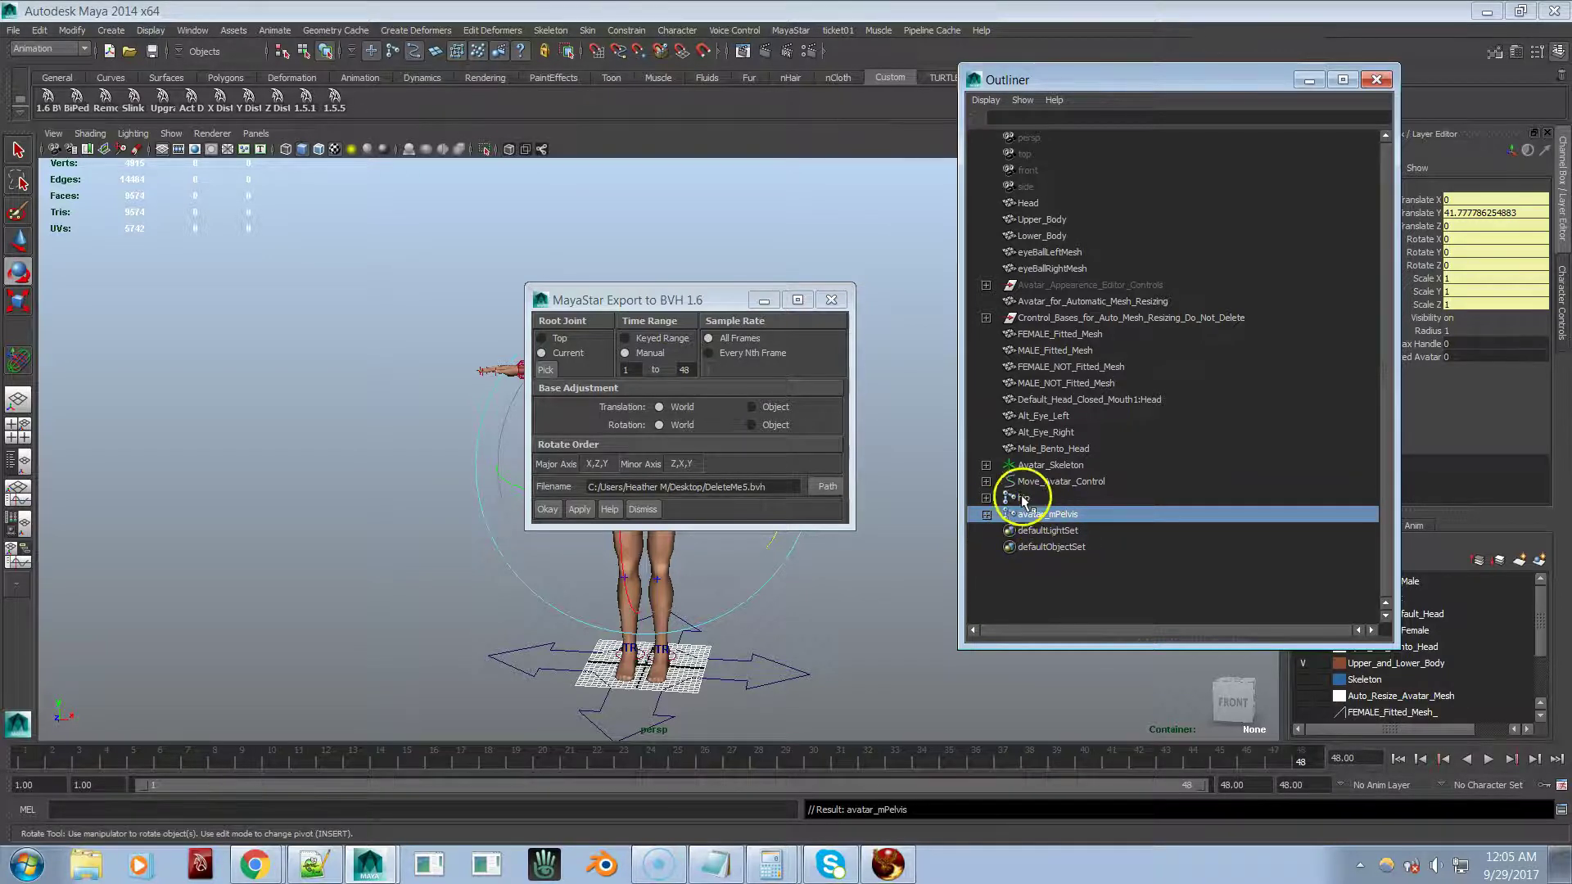
Step: Select hip, switch the selection to the avatar_mPelvis root joint and apply the BVH 1.6 export
left_click(1024, 514)
left_click(1025, 500)
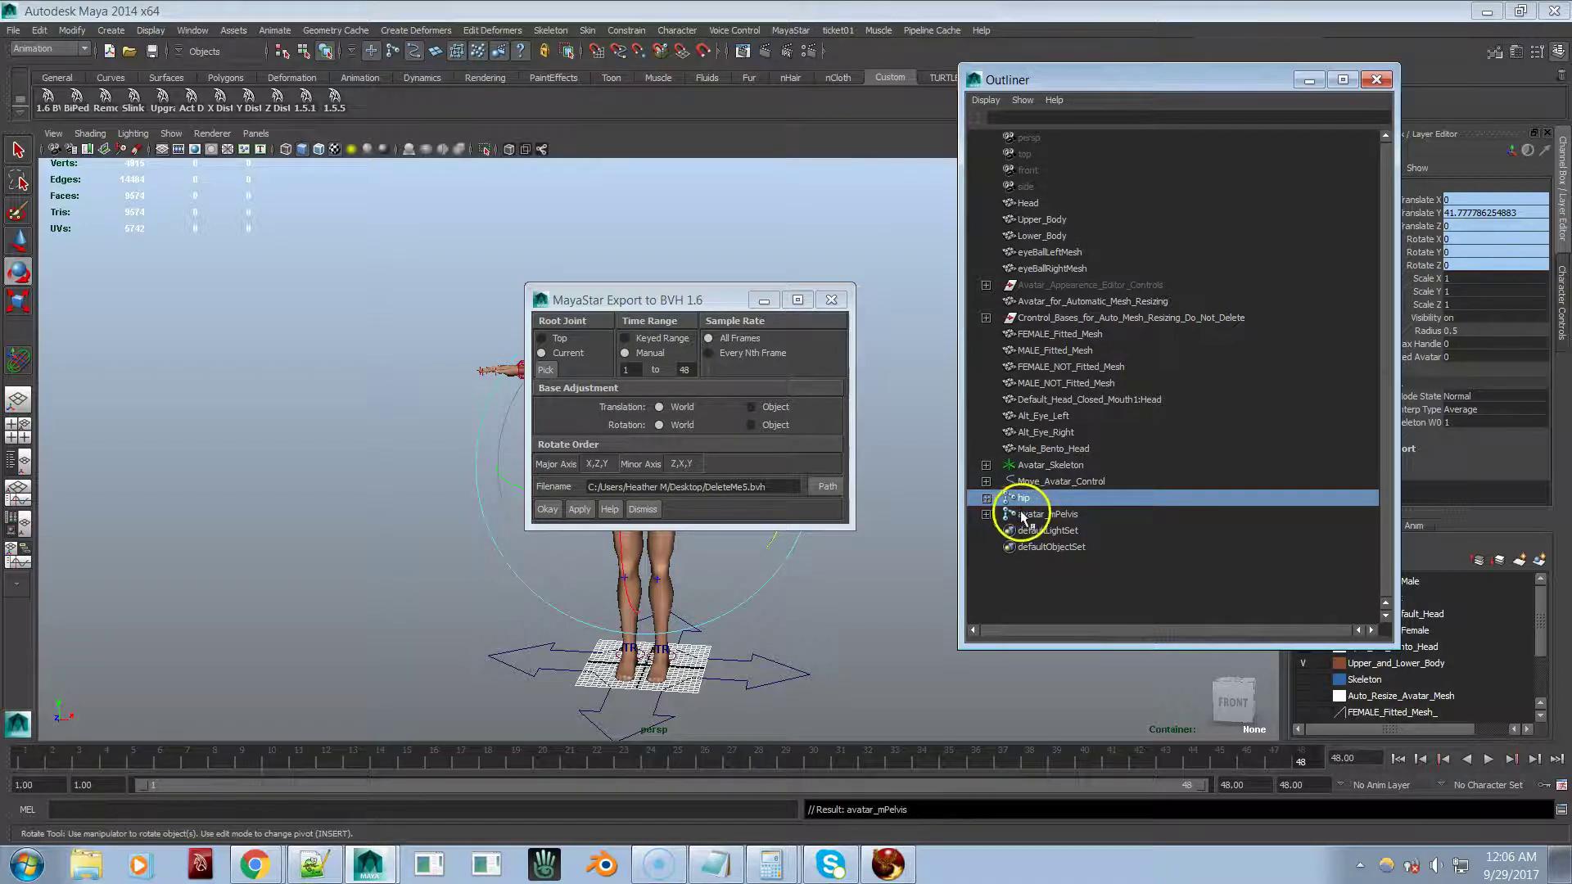
left_click(1015, 514)
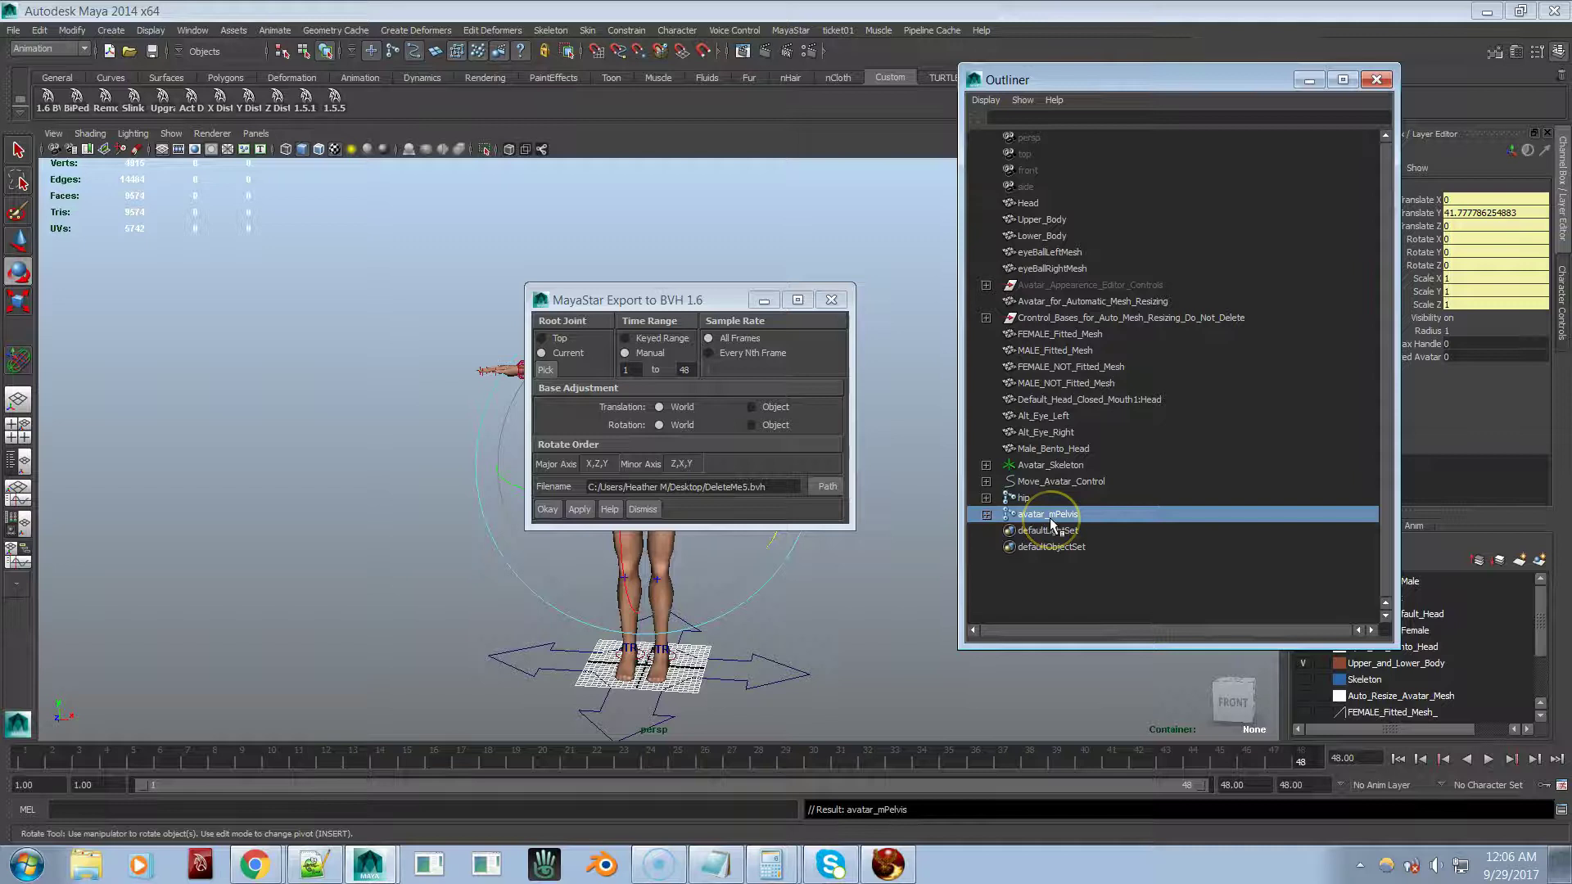
left_click(578, 509)
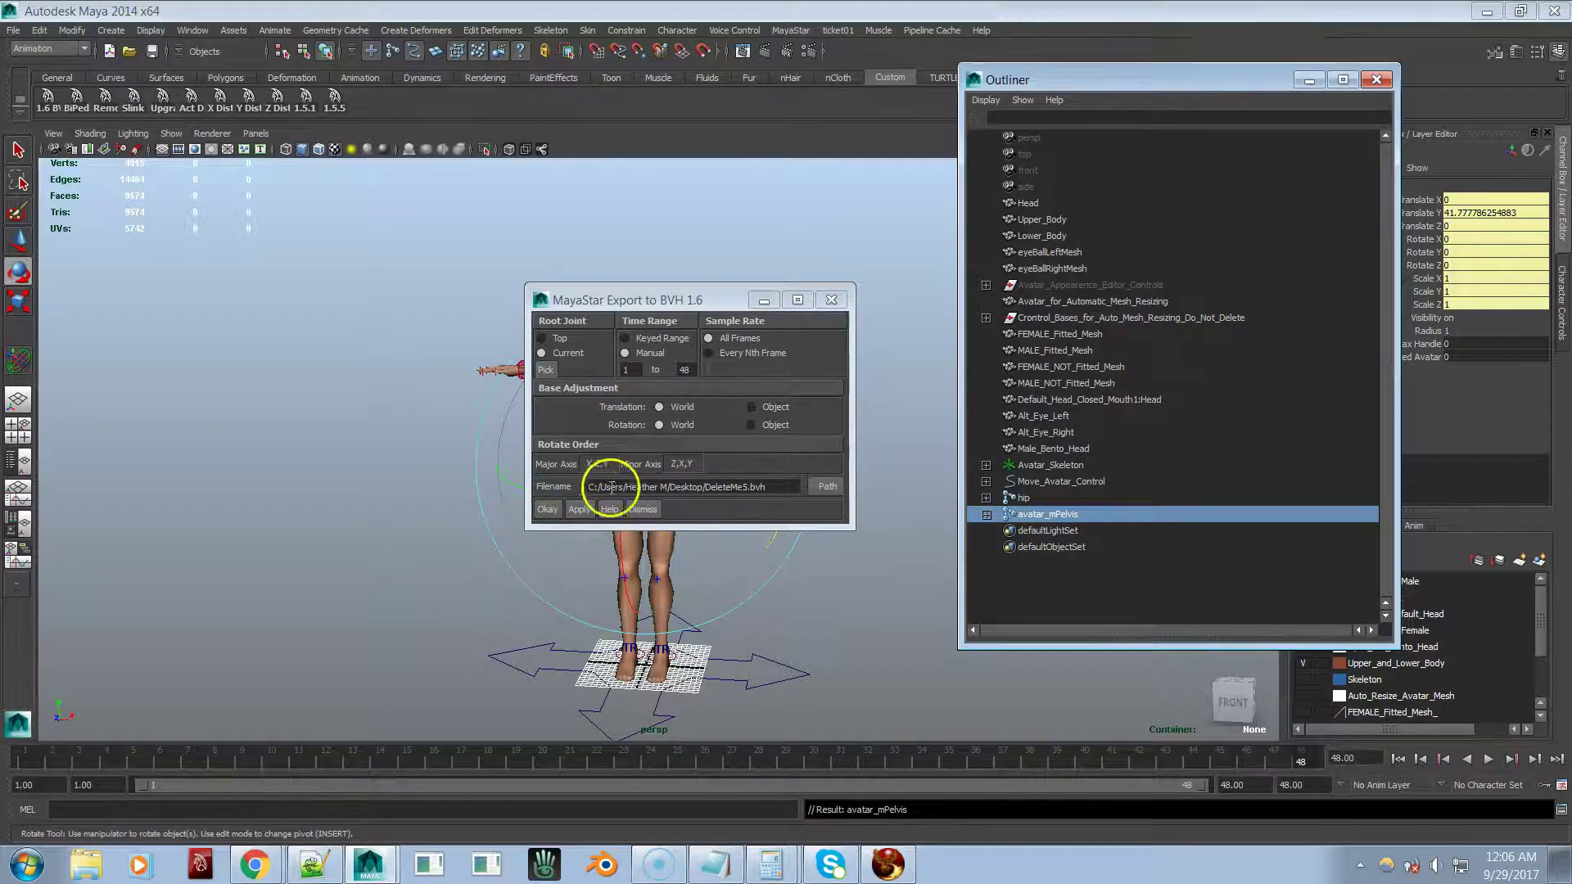